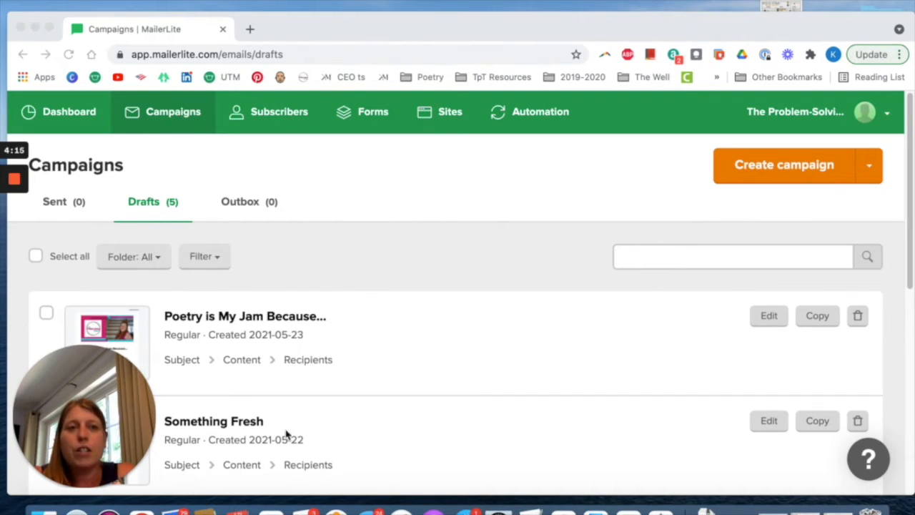
Go to the dashboard and start creating a new campaign.
left_click(70, 114)
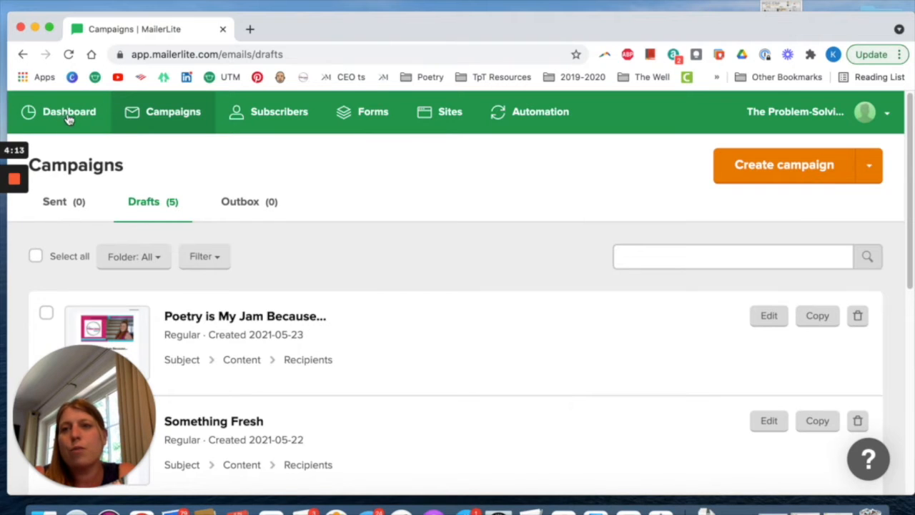
left_click(68, 115)
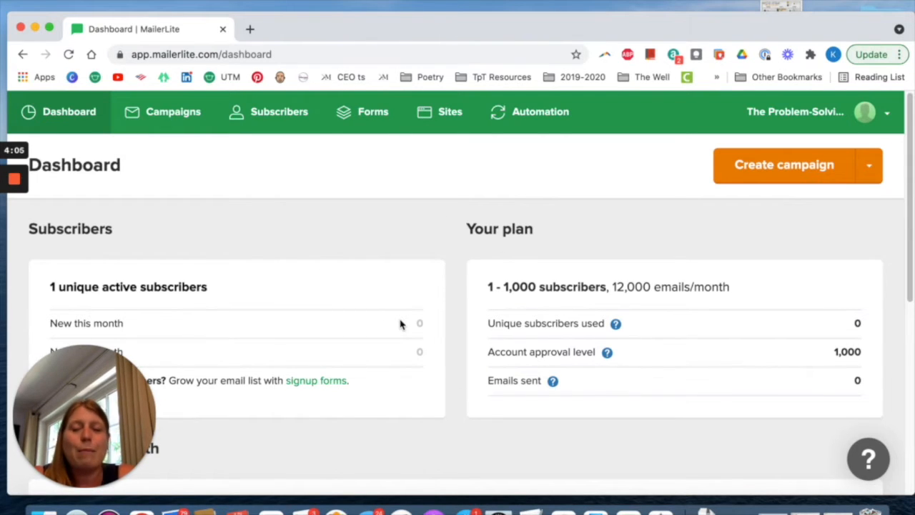
scroll(402, 289, "down", 2)
scroll(632, 195, "up", 2)
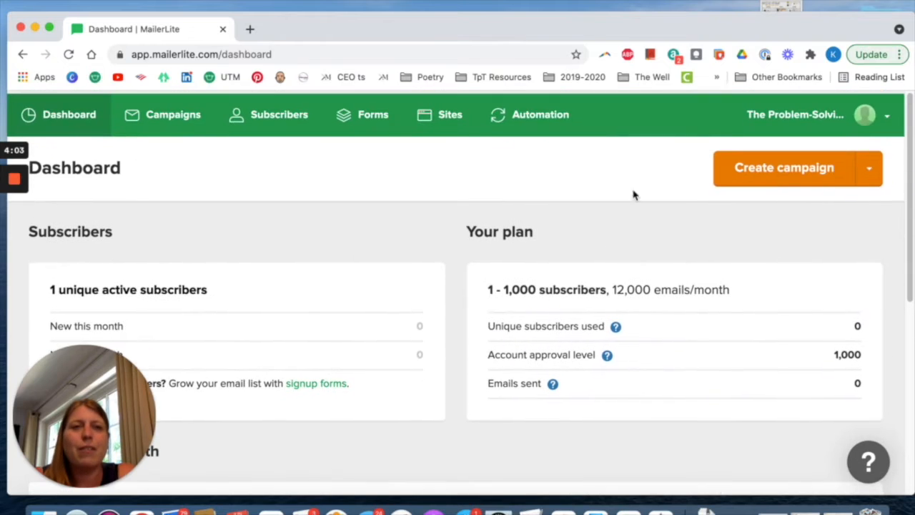
left_click(786, 176)
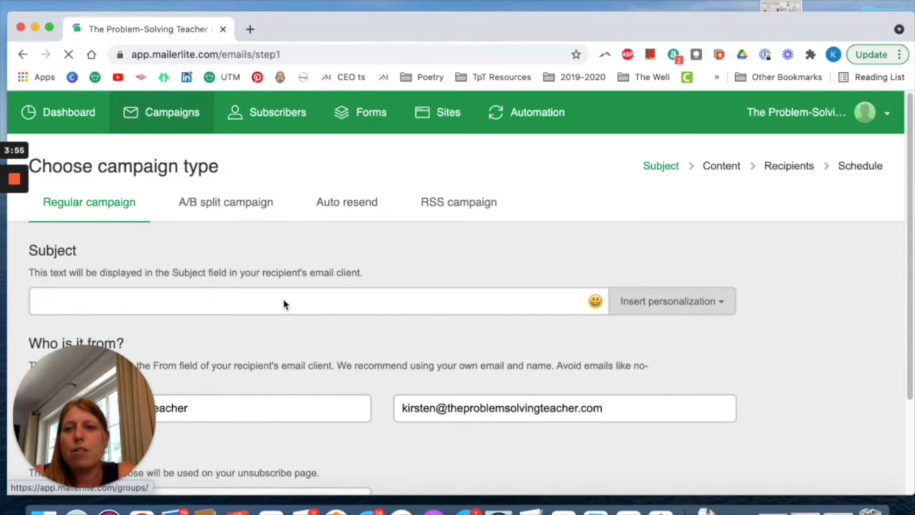
Enter "Sample Campaign" as the subject of the regular campaign.
left_click(274, 309)
type("Sample ")
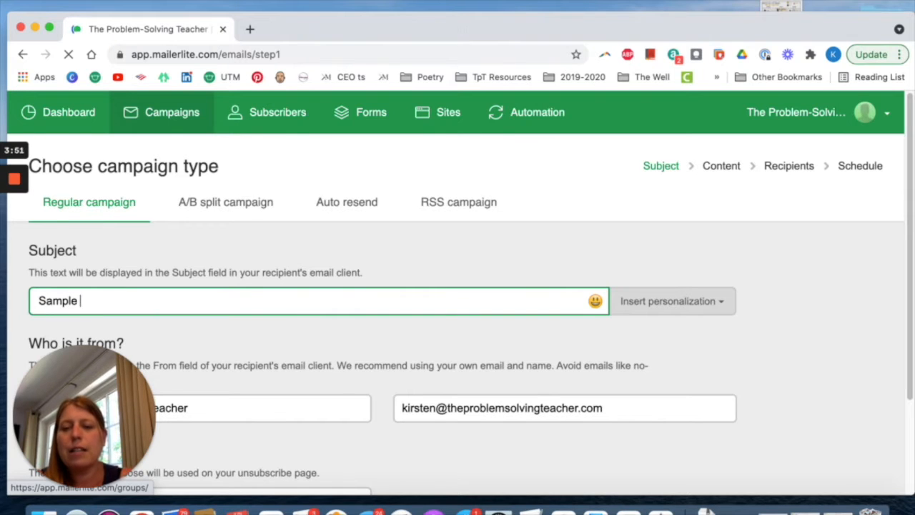
type("Ca")
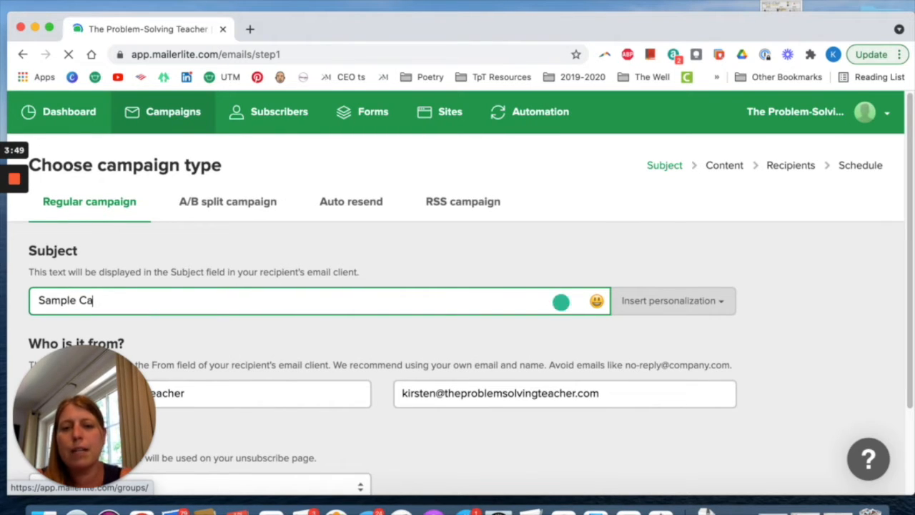
type("mpaign")
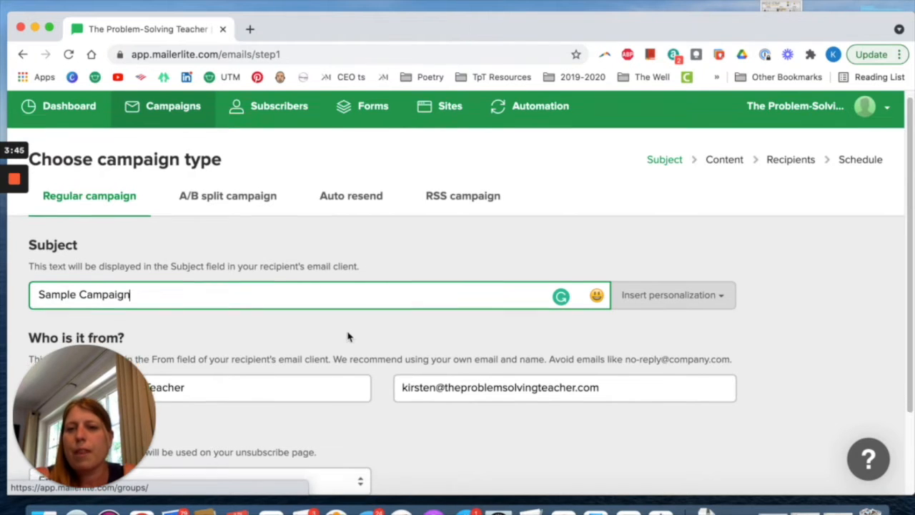
Add the sender's first name and a vertical bar before "The Problem-Solving Teacher" in the sender name.
scroll(347, 335, "down", 3)
left_click(40, 302)
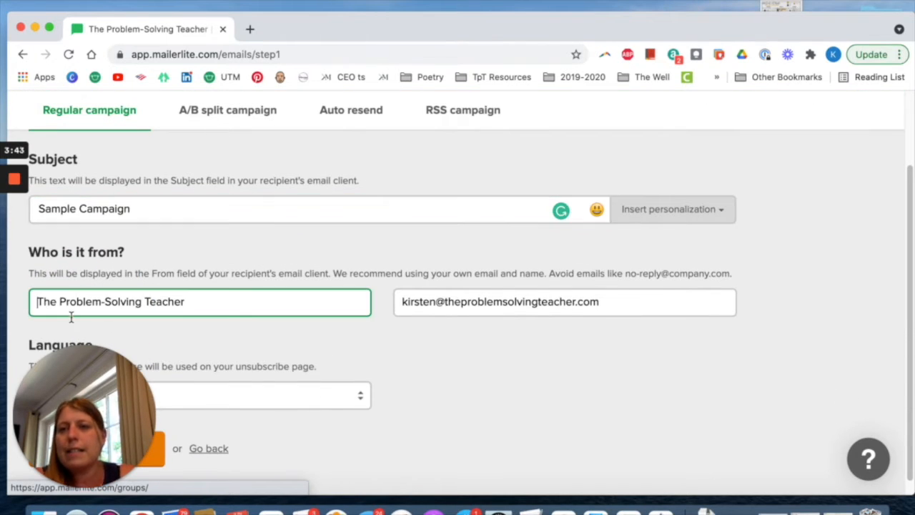
type("Kirsten |")
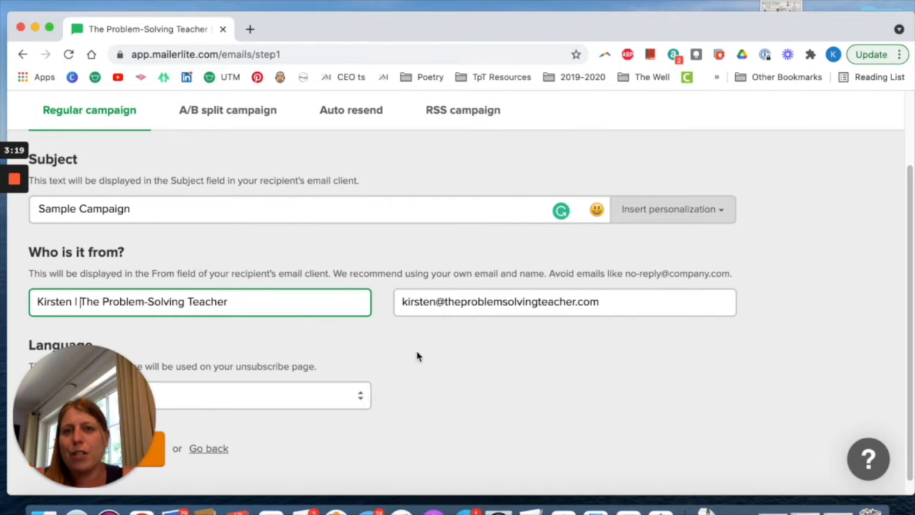
Accept the campaign's subject and sender details and continue to the email design stage.
scroll(417, 355, "down", 1)
left_click_drag(118, 411, 770, 402)
left_click(111, 440)
left_click(110, 436)
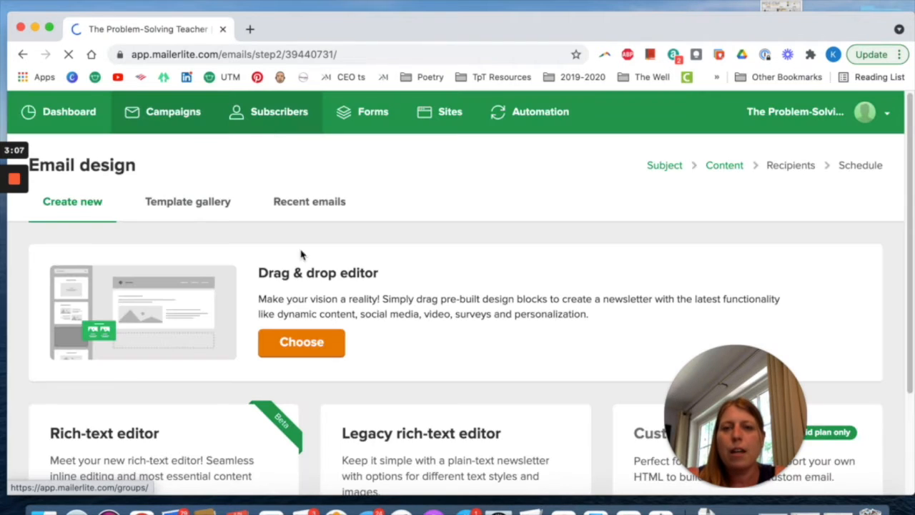
Choose the Drag & drop editor for the email design and dismiss the Pinterest mail notification.
scroll(307, 308, "down", 4)
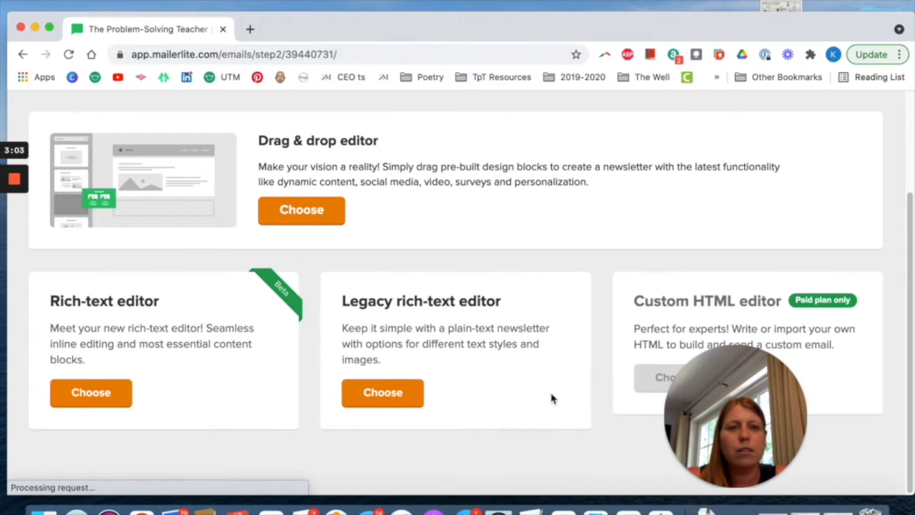
scroll(435, 320, "up", 2)
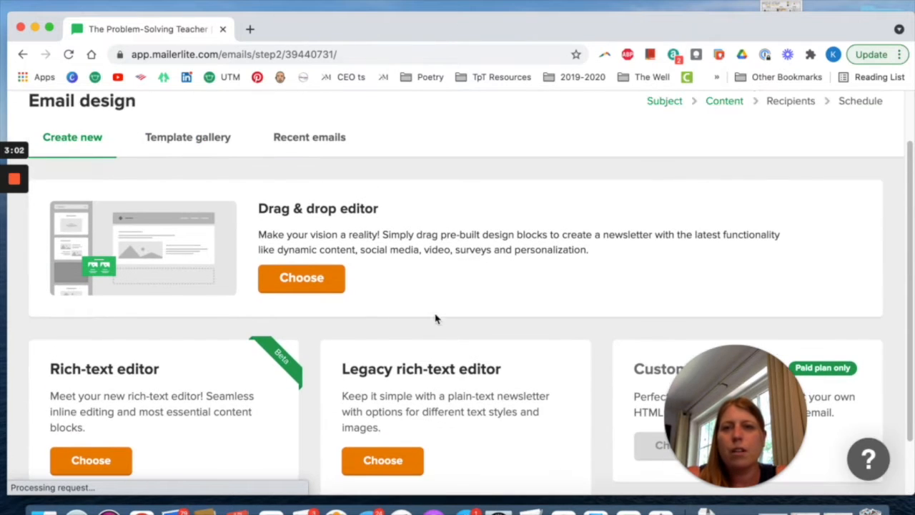
left_click(303, 281)
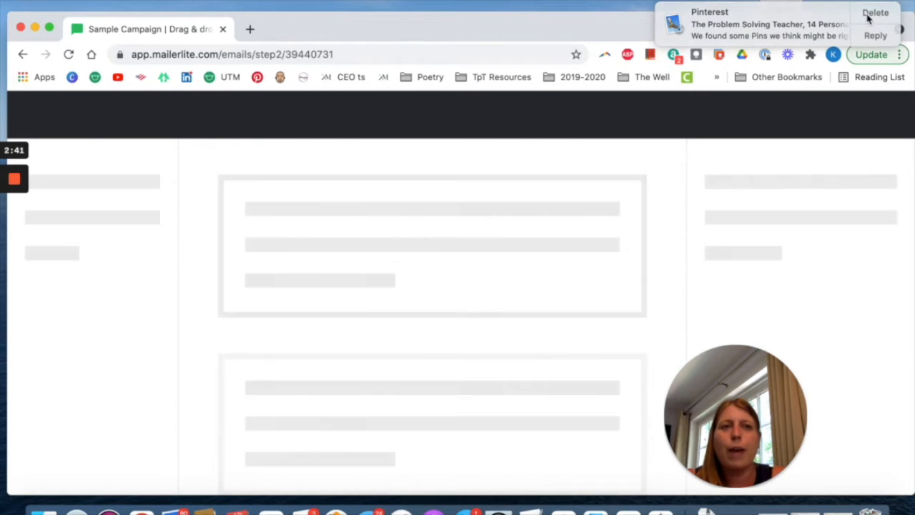
left_click(871, 13)
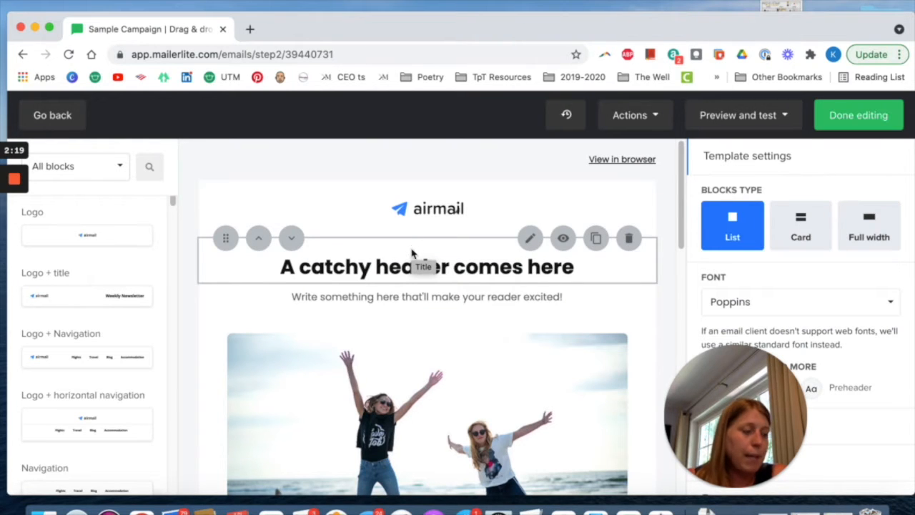
Review the email template's default content from the header down to the footer.
scroll(434, 239, "down", 6)
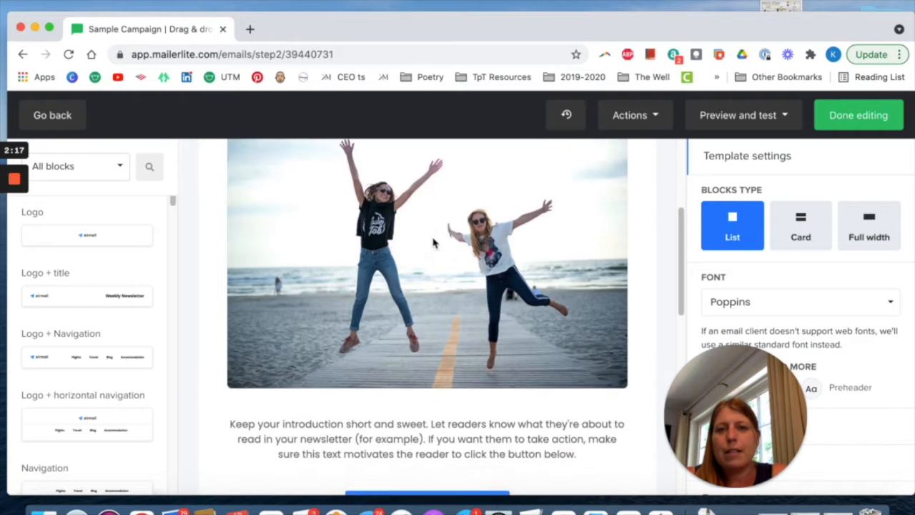
scroll(432, 240, "down", 5)
scroll(432, 241, "up", 8)
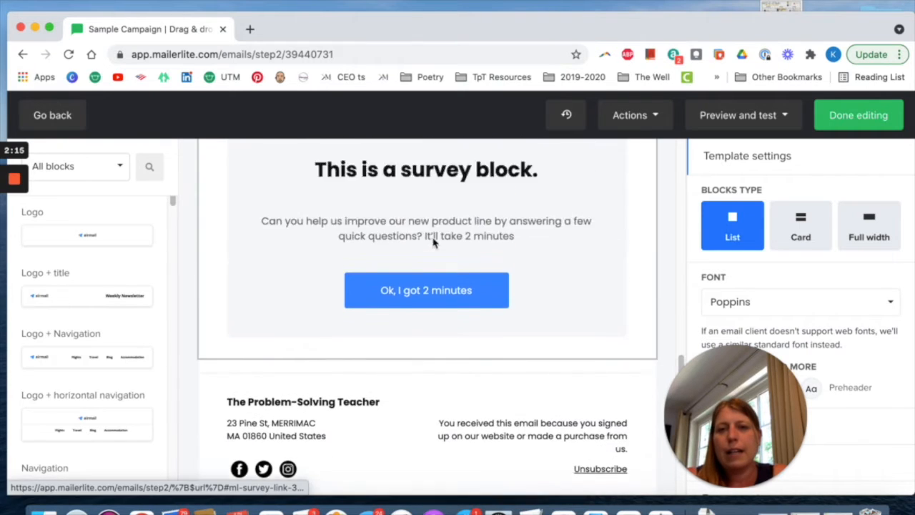
scroll(433, 242, "up", 3)
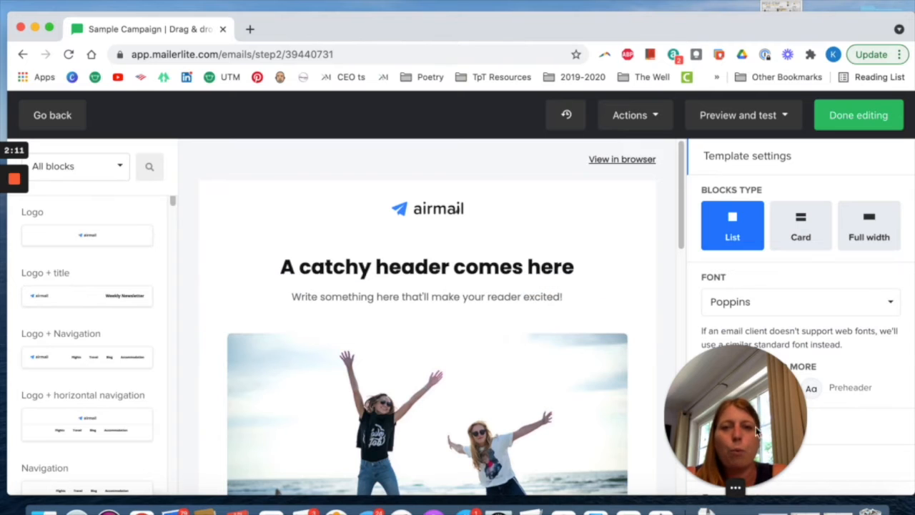
left_click_drag(748, 417, 83, 400)
Browse the available content blocks, such as logo, text, image, video and article blocks.
scroll(105, 241, "down", 5)
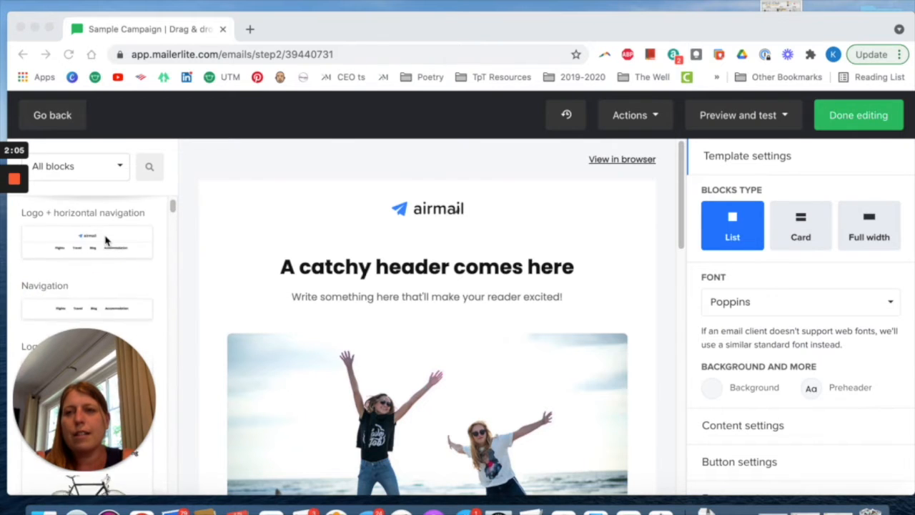
scroll(105, 241, "down", 2)
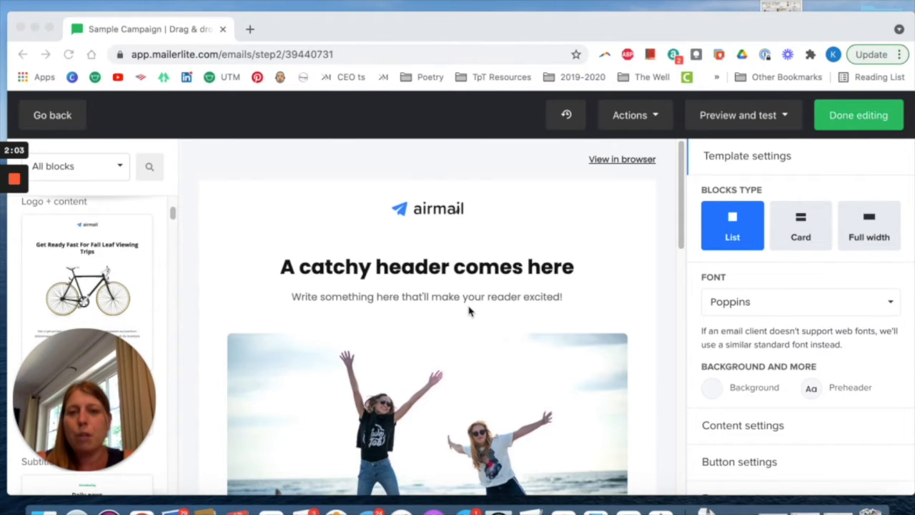
scroll(128, 331, "down", 10)
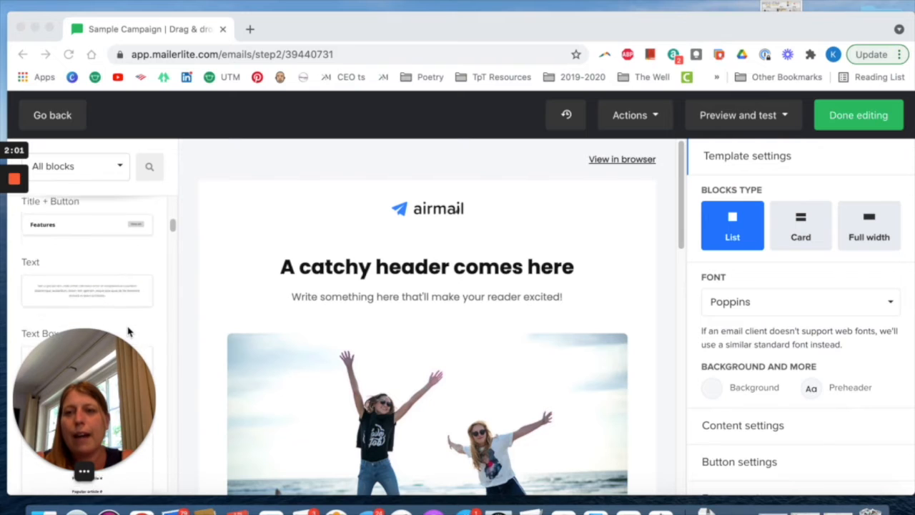
scroll(129, 331, "down", 10)
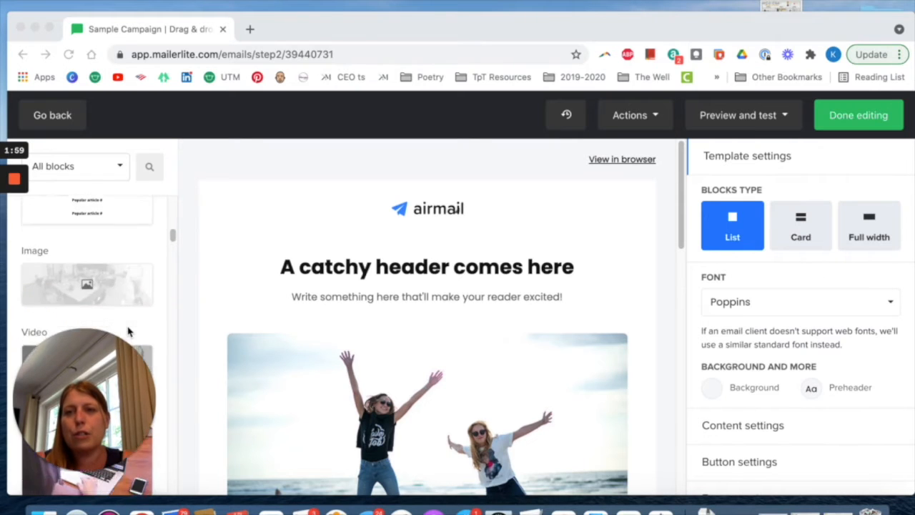
scroll(128, 331, "down", 6)
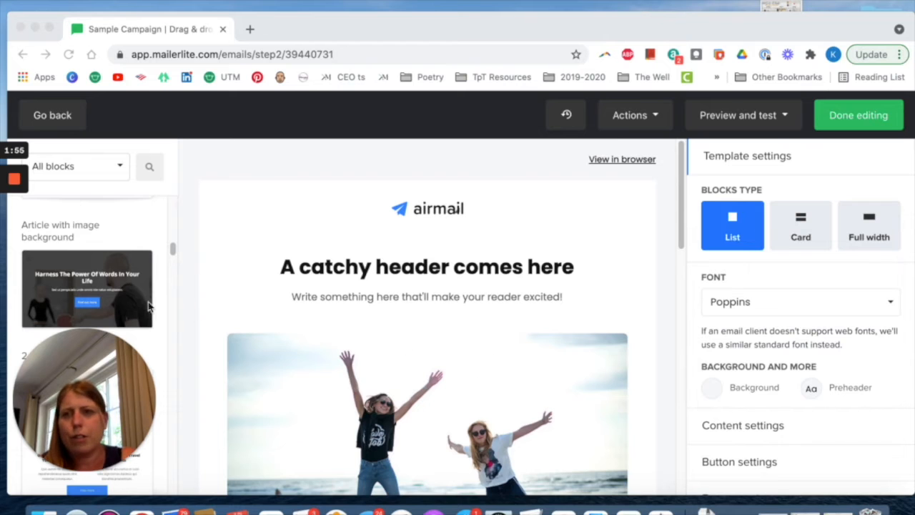
scroll(125, 299, "up", 3)
scroll(126, 299, "up", 10)
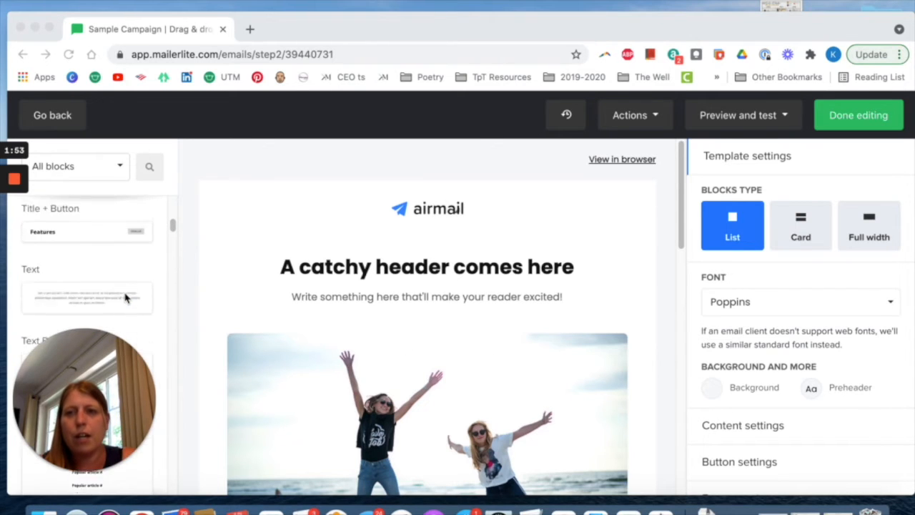
scroll(125, 299, "up", 8)
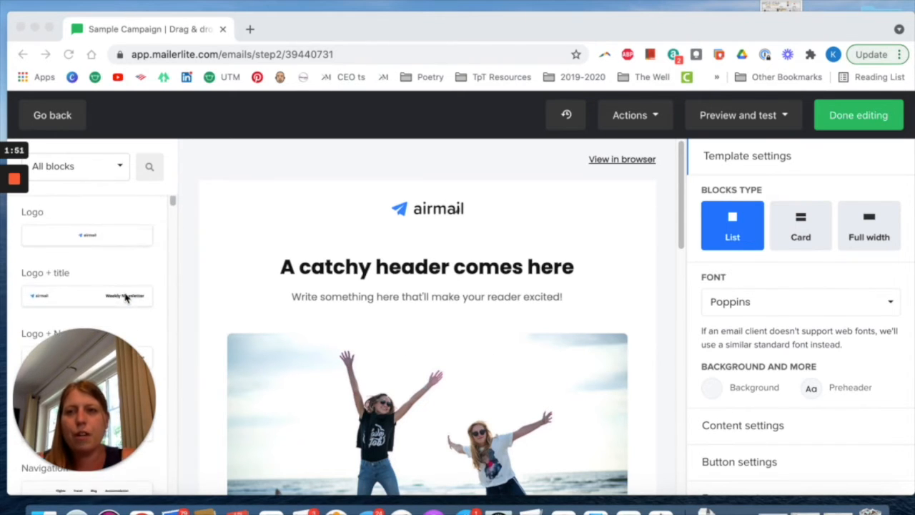
Replace the airmail logo with Brand Banner.jpg from the file manager and enlarge it to span the email's content width.
left_click(435, 209)
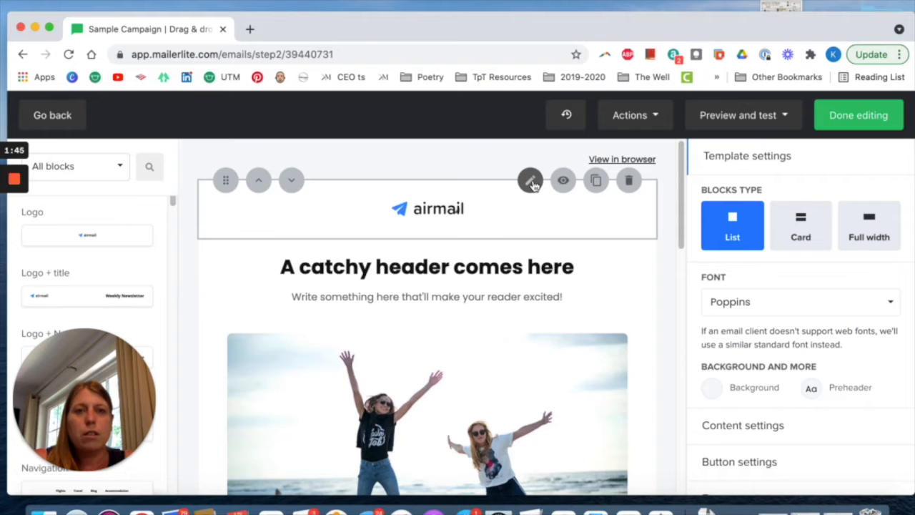
left_click(531, 181)
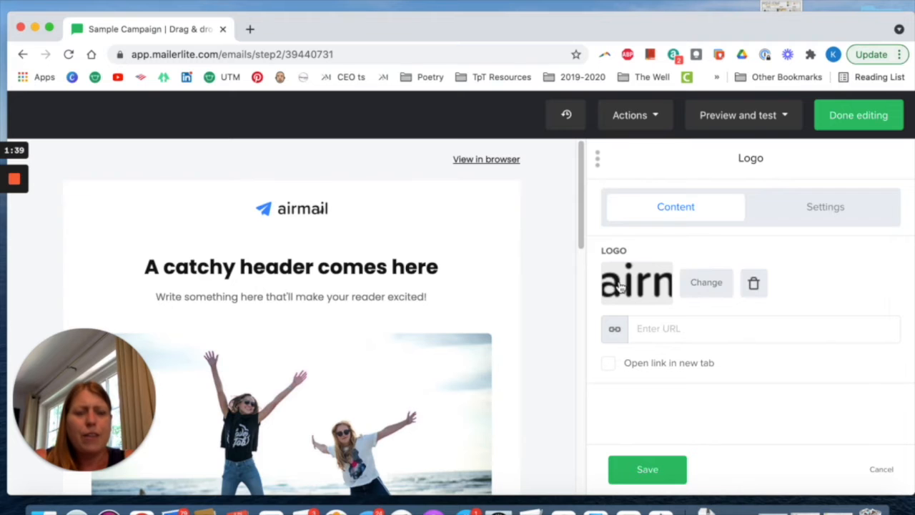
left_click(621, 286)
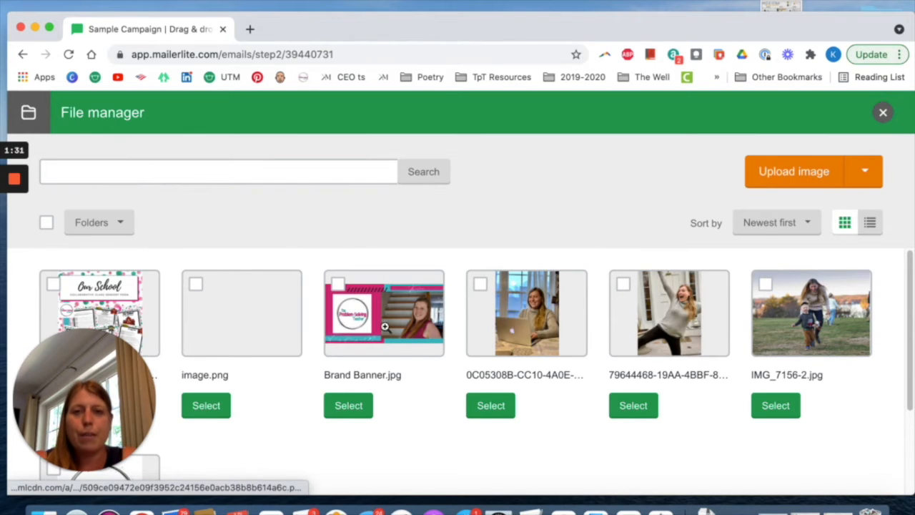
left_click(369, 331)
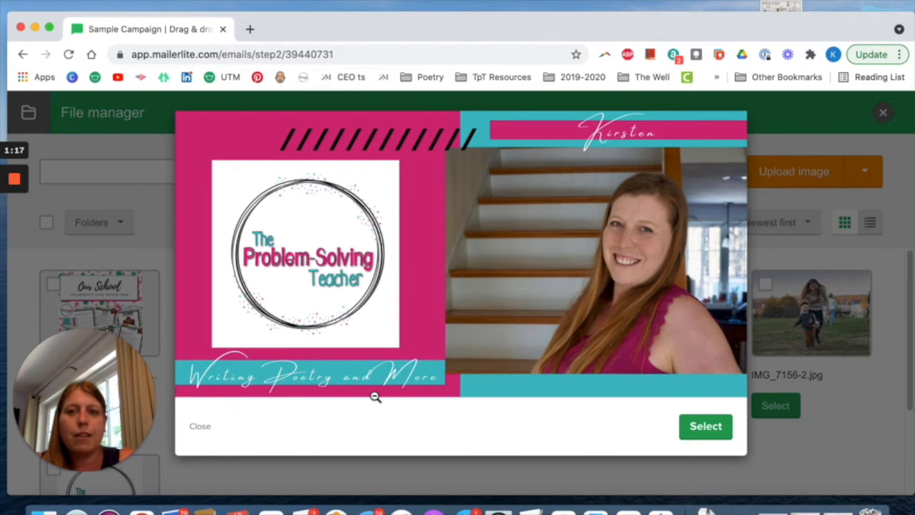
left_click(705, 427)
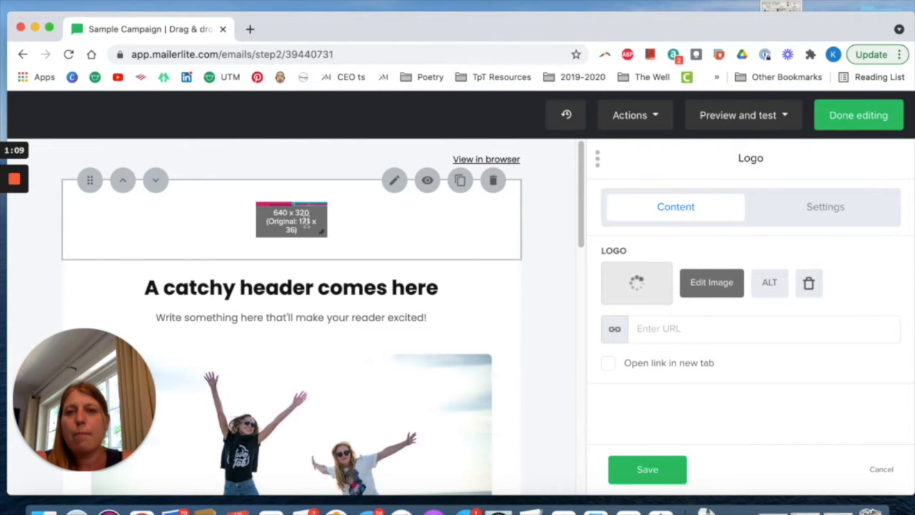
left_click_drag(319, 232, 459, 387)
Open the "A catchy header comes here" title block for editing and bring up its design settings.
scroll(431, 323, "down", 1)
scroll(430, 318, "down", 3)
left_click(323, 272)
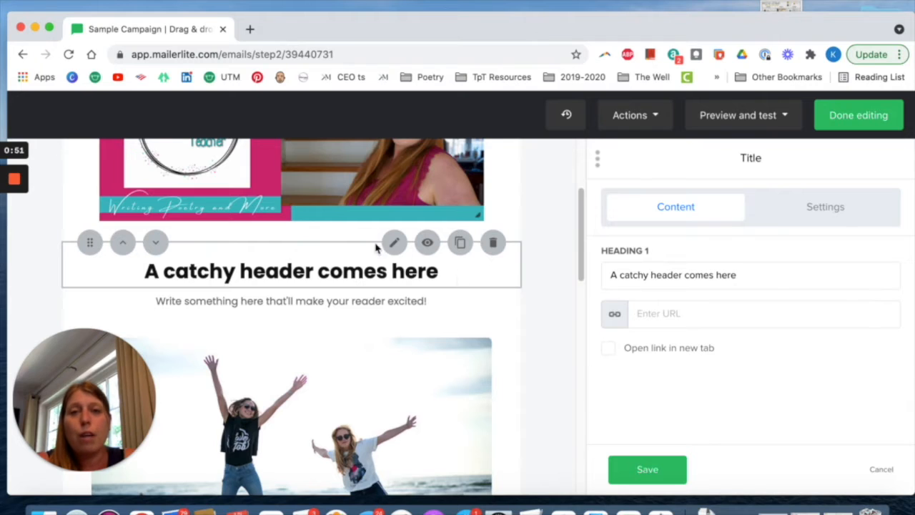
left_click(682, 313)
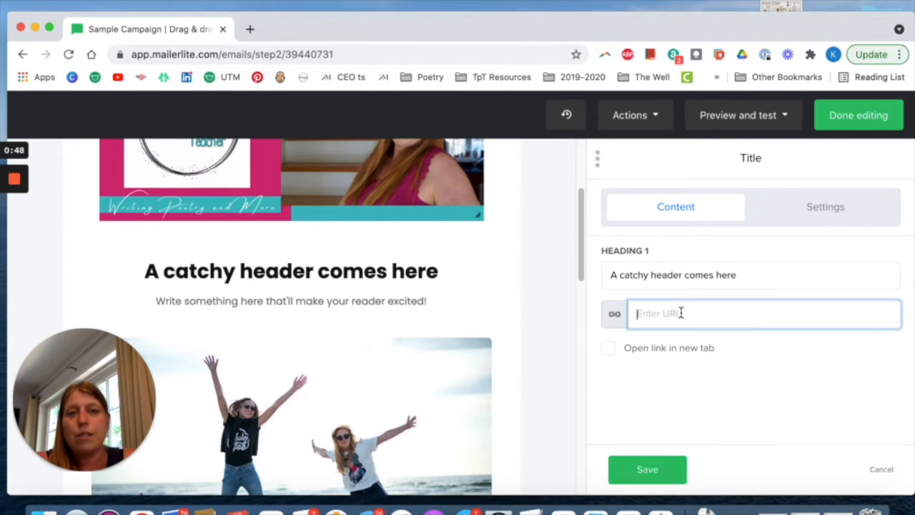
left_click(803, 217)
scroll(684, 298, "down", 1)
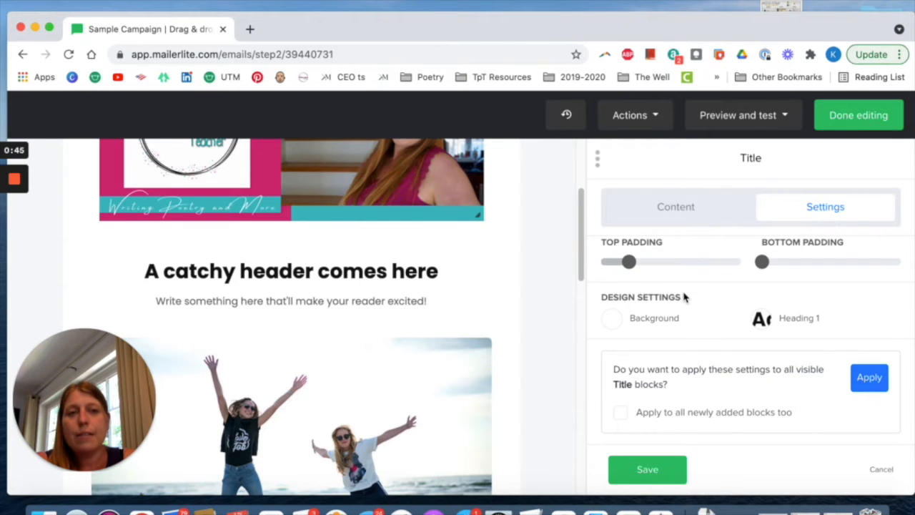
Set the Heading 1 font of the header title block to Montserrat and apply the settings to all visible Title blocks.
left_click(798, 319)
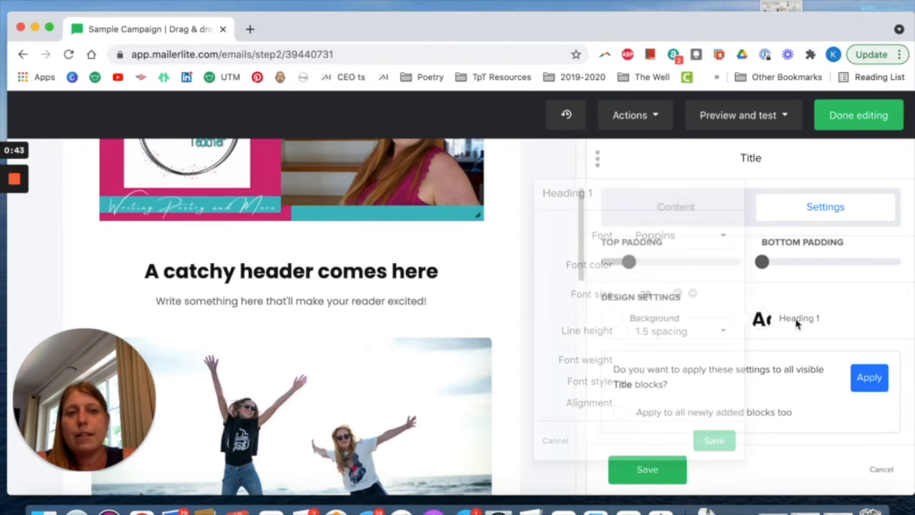
left_click(725, 237)
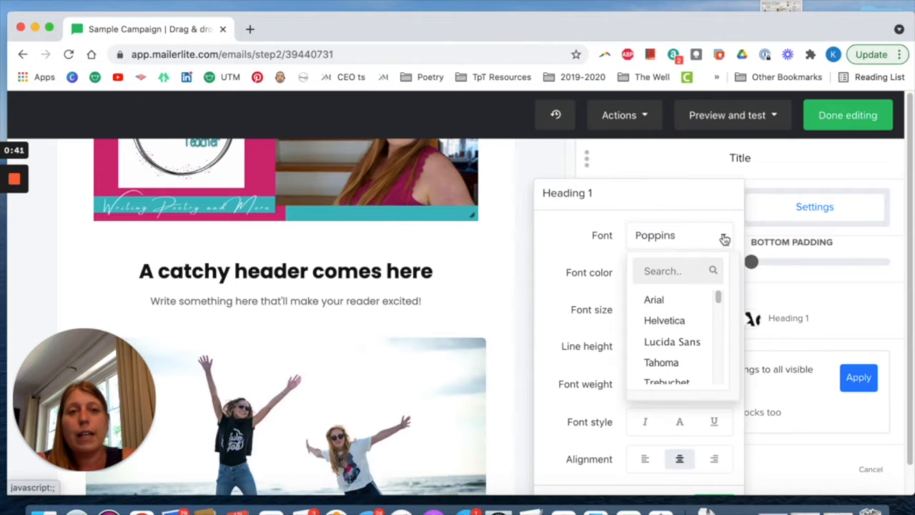
scroll(673, 350, "down", 3)
scroll(672, 352, "down", 5)
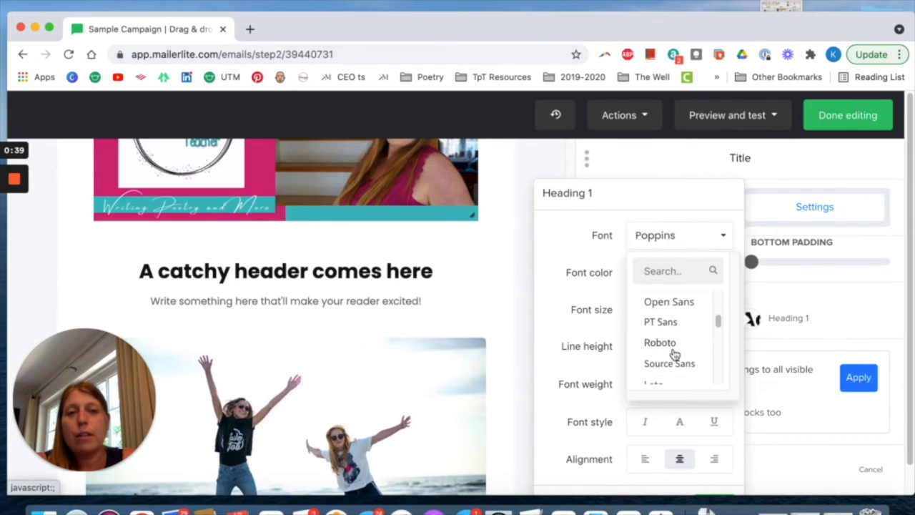
left_click(674, 329)
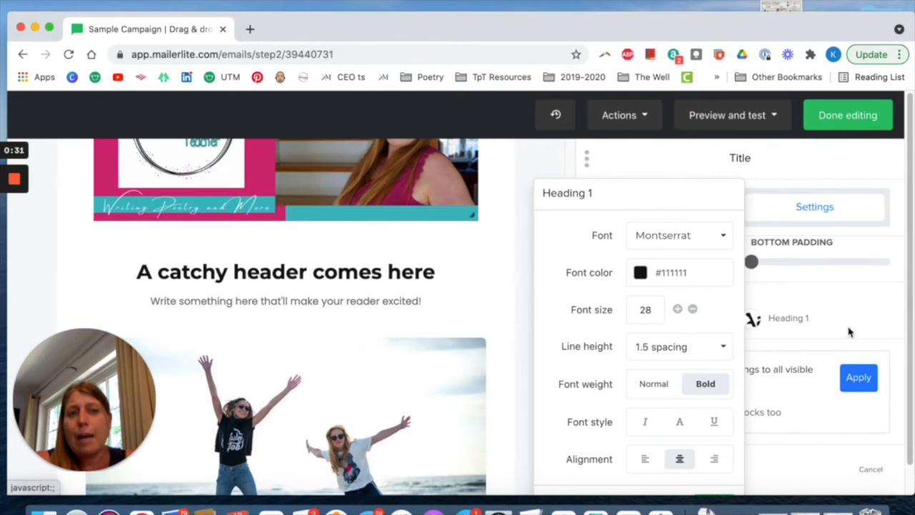
left_click(892, 280)
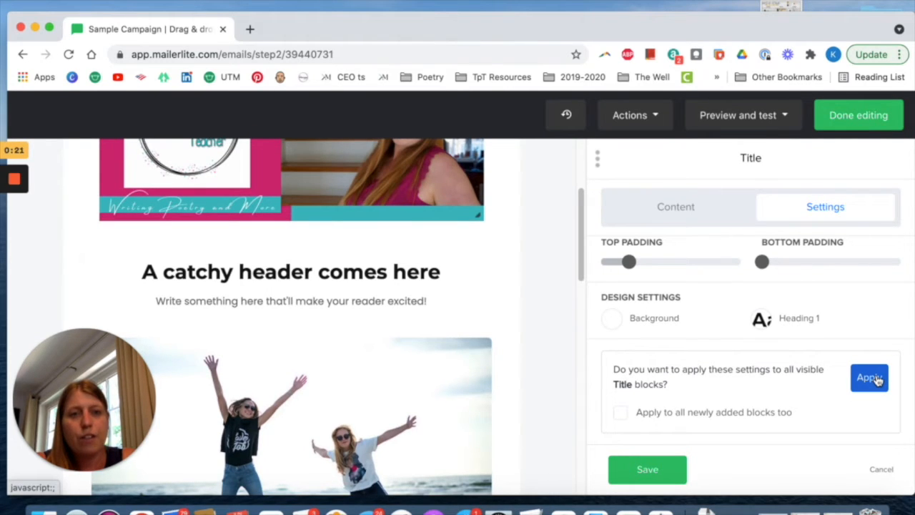
left_click(877, 380)
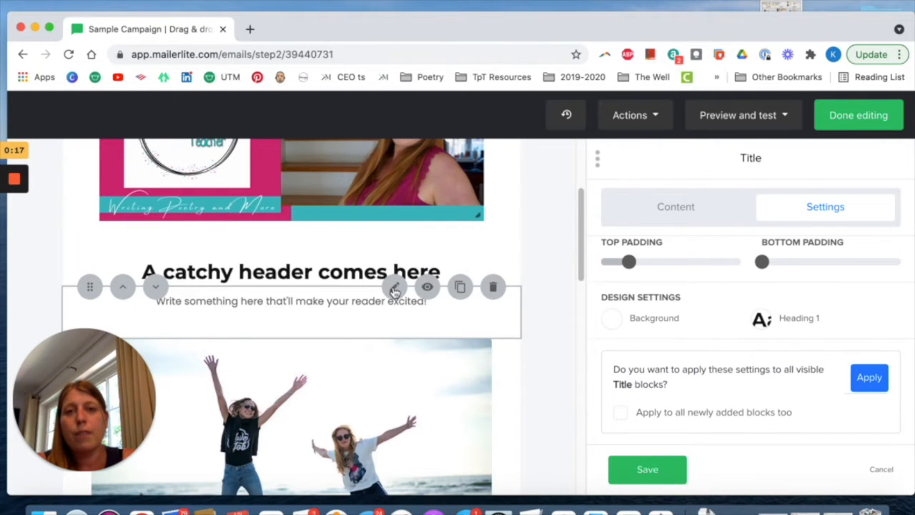
Save Montserrat as the text font of the block below the header and apply its settings to all visible Text blocks.
left_click(395, 291)
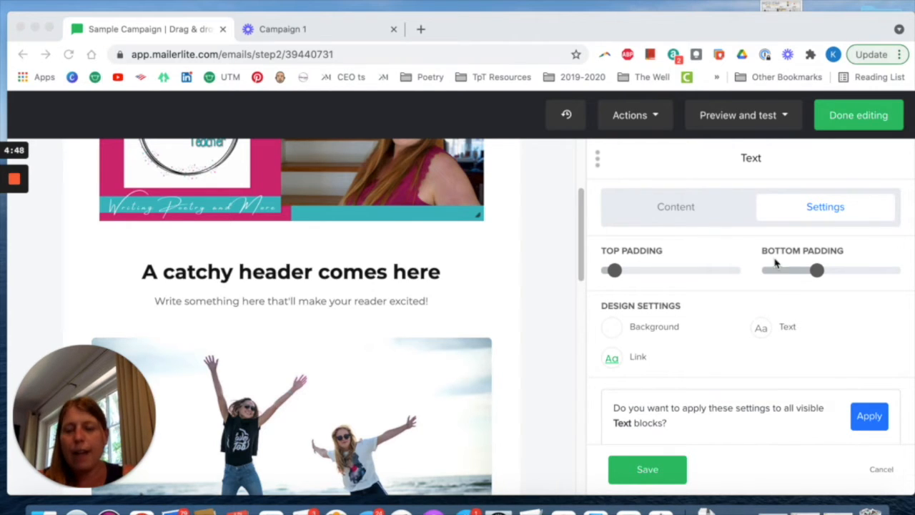
scroll(453, 317, "up", 3)
scroll(453, 316, "down", 2)
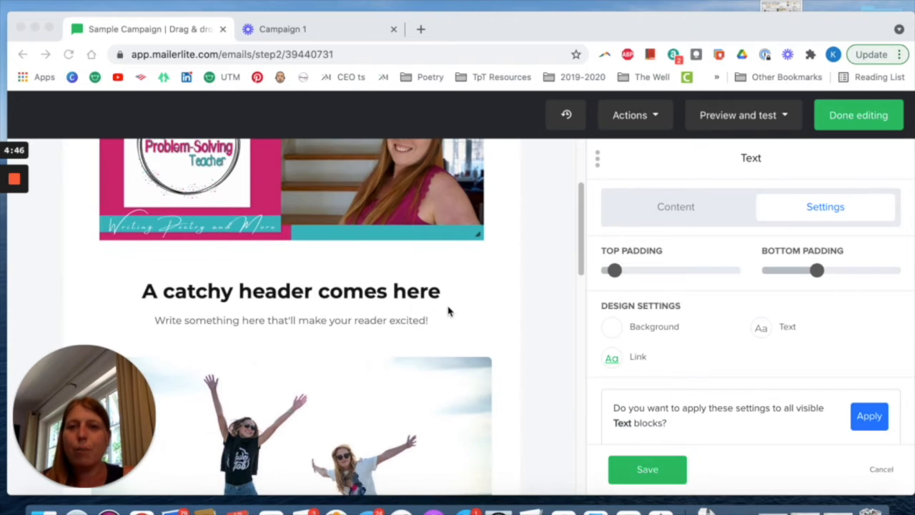
left_click(462, 291)
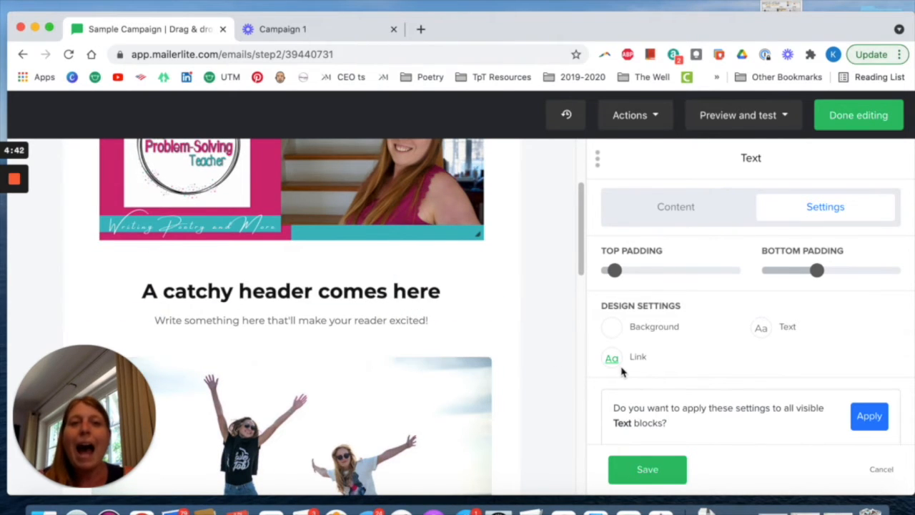
left_click(764, 331)
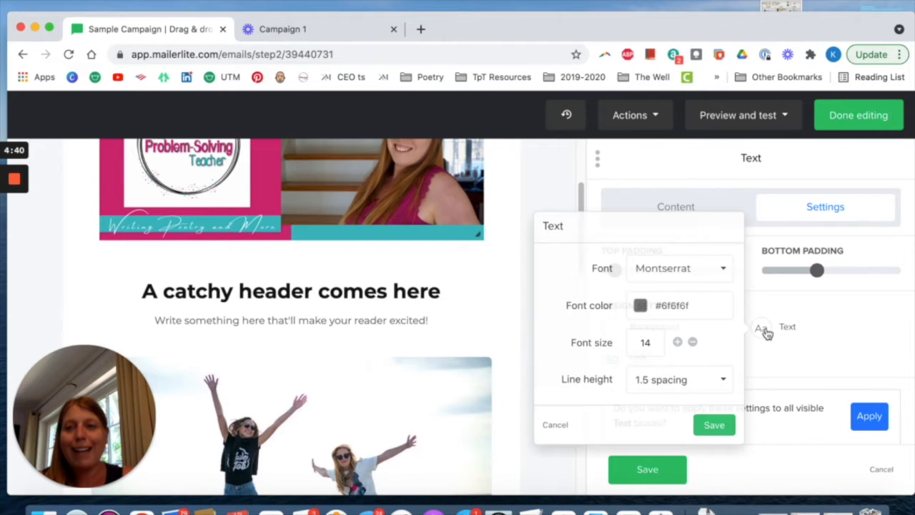
left_click(717, 429)
scroll(703, 382, "down", 1)
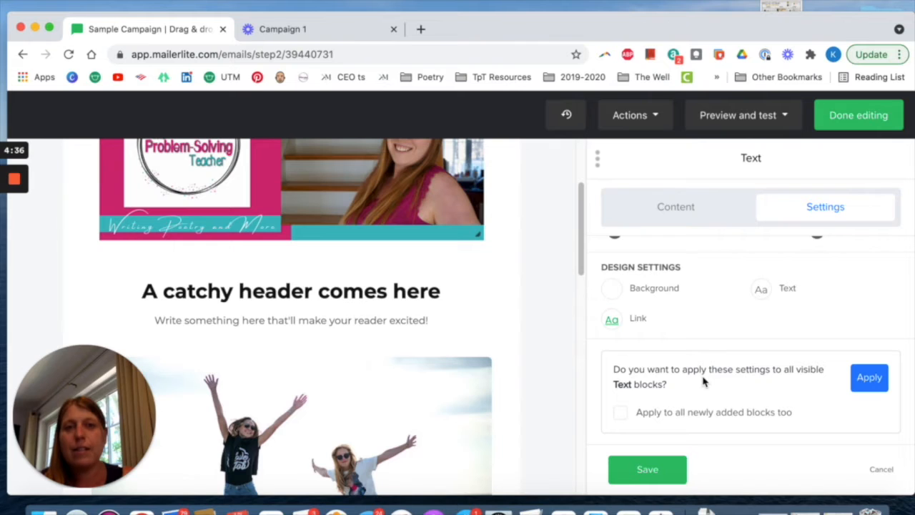
scroll(572, 317, "down", 2)
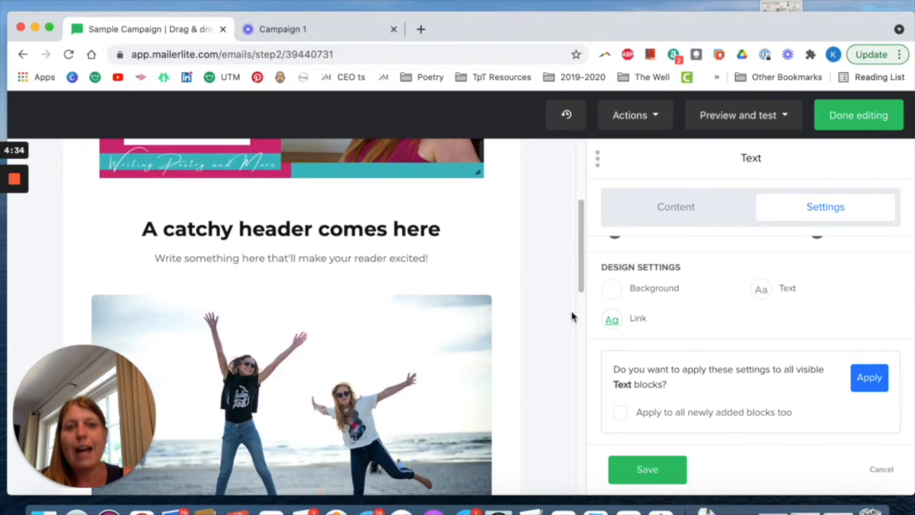
left_click(865, 384)
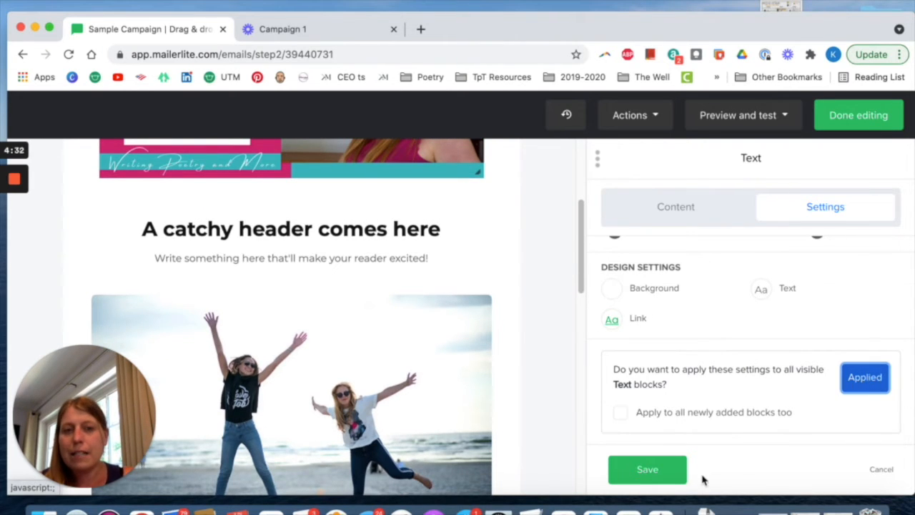
left_click(644, 472)
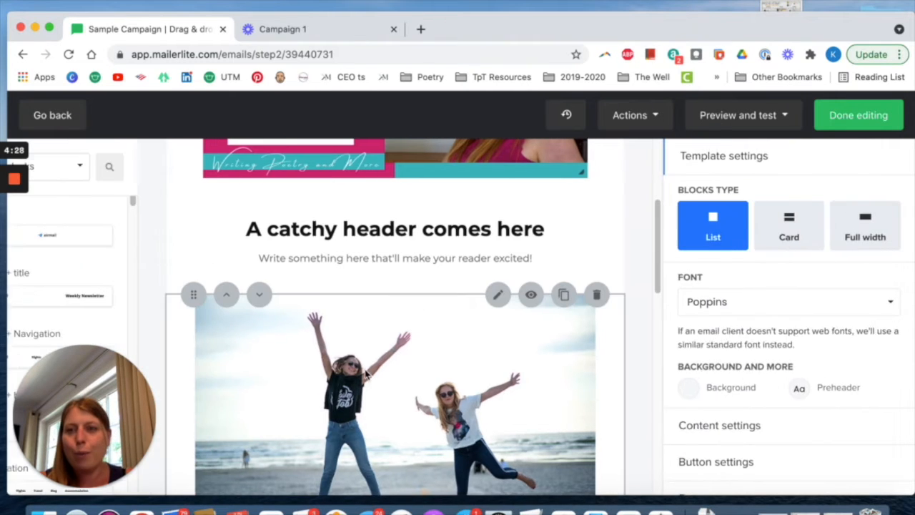
Set the overall font in the template settings to Montserrat.
scroll(447, 341, "down", 2)
scroll(447, 342, "down", 5)
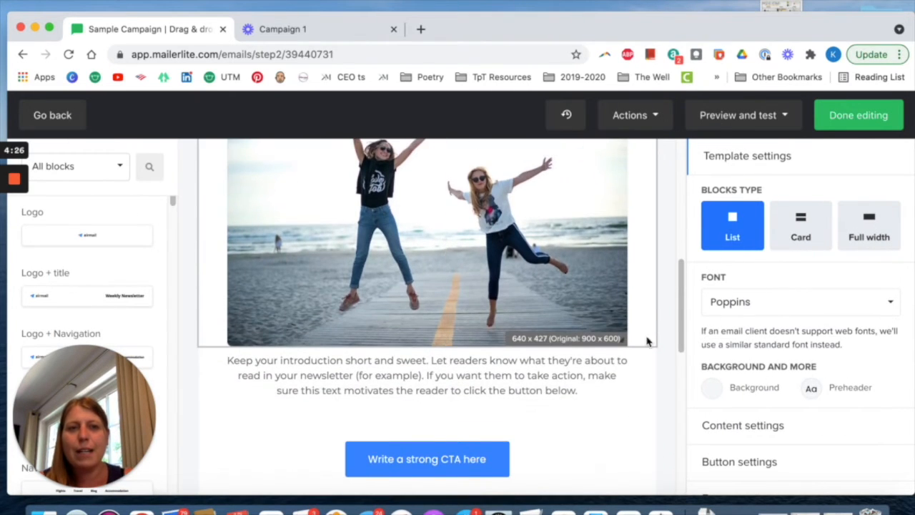
left_click(786, 301)
scroll(758, 415, "down", 5)
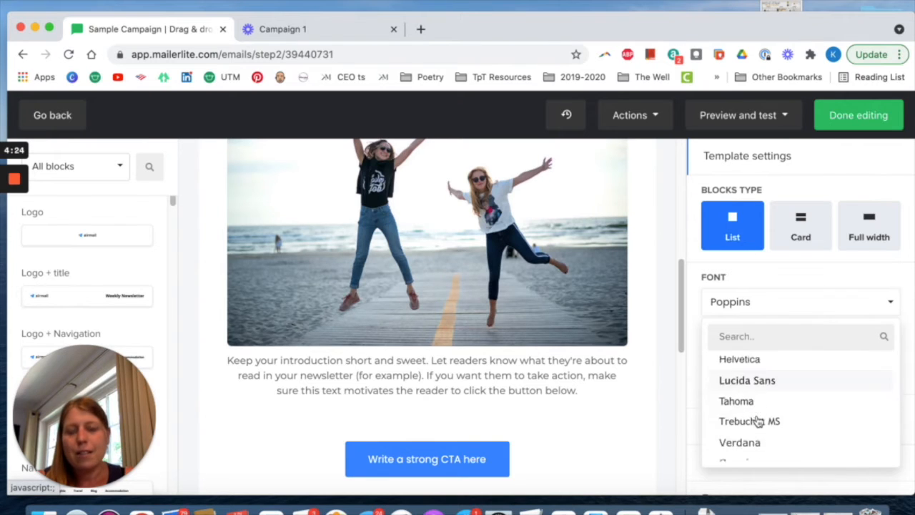
scroll(758, 422, "up", 2)
scroll(758, 422, "down", 3)
left_click(758, 420)
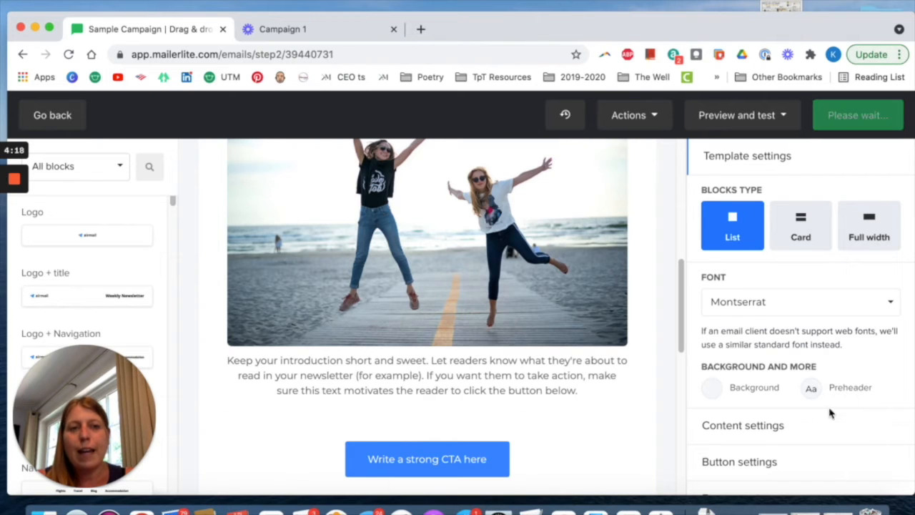
Check the Heading 1 and Heading 2 styles in the template's content settings.
scroll(823, 365, "down", 1)
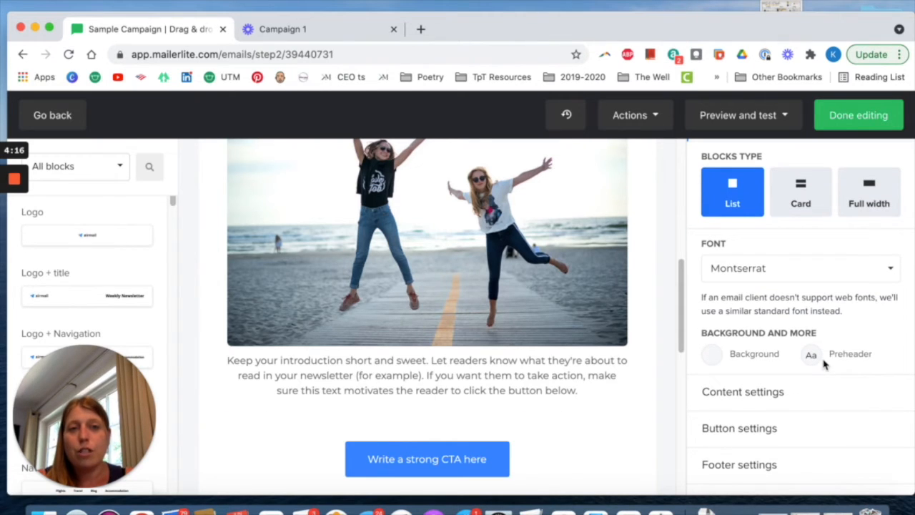
left_click(748, 402)
scroll(748, 402, "down", 3)
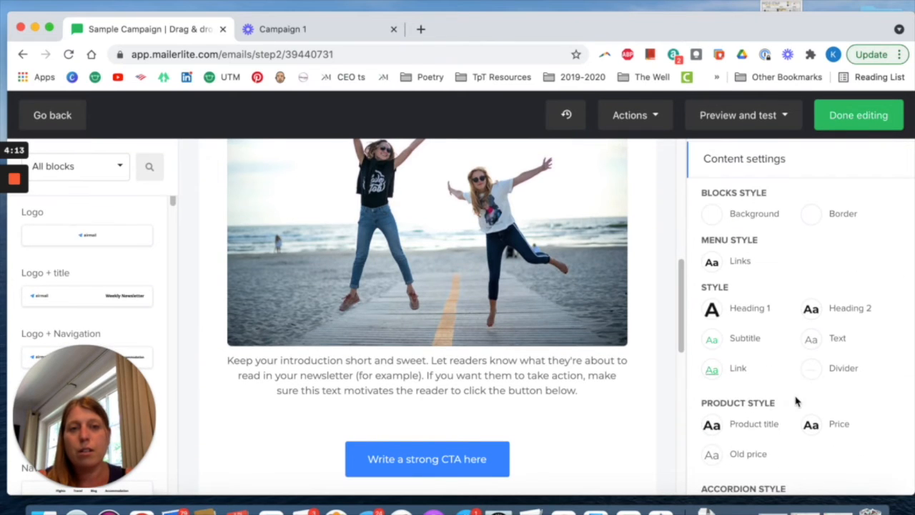
left_click(755, 311)
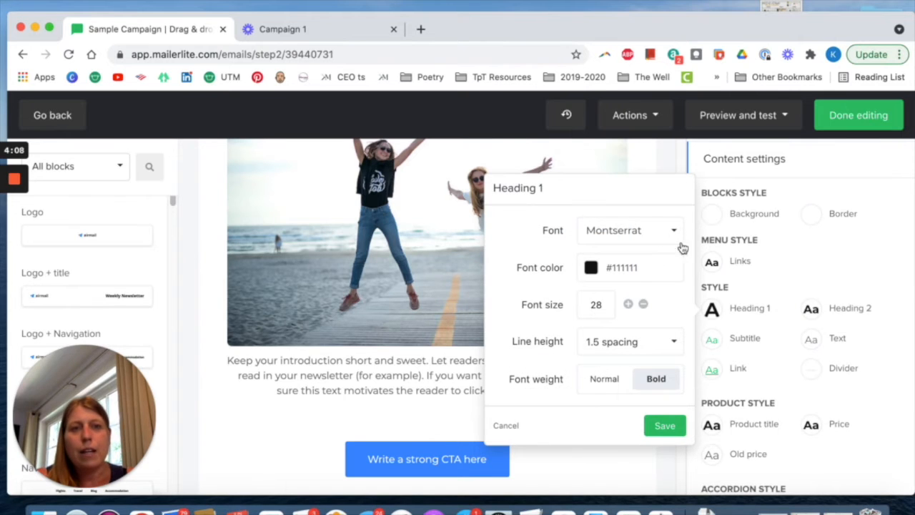
left_click(841, 310)
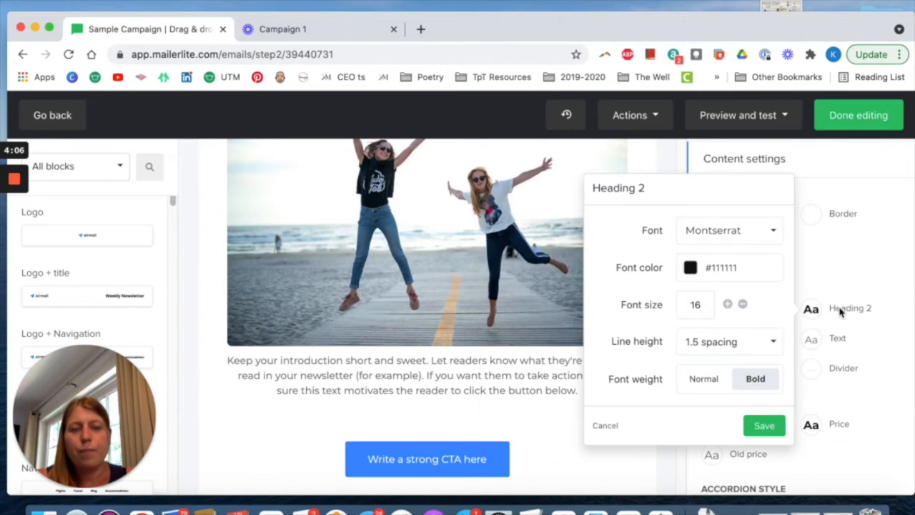
left_click(763, 432)
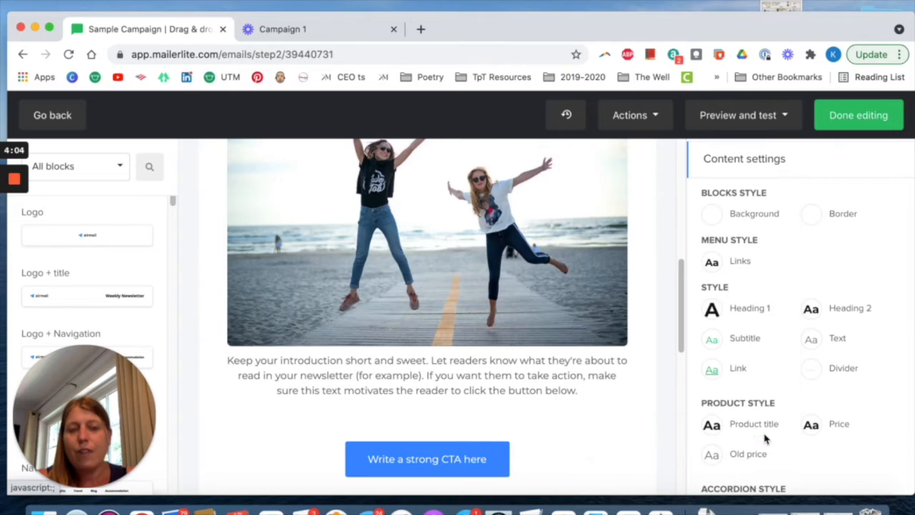
Check the Subtitle, Text and Divider styles in the content settings.
left_click(750, 341)
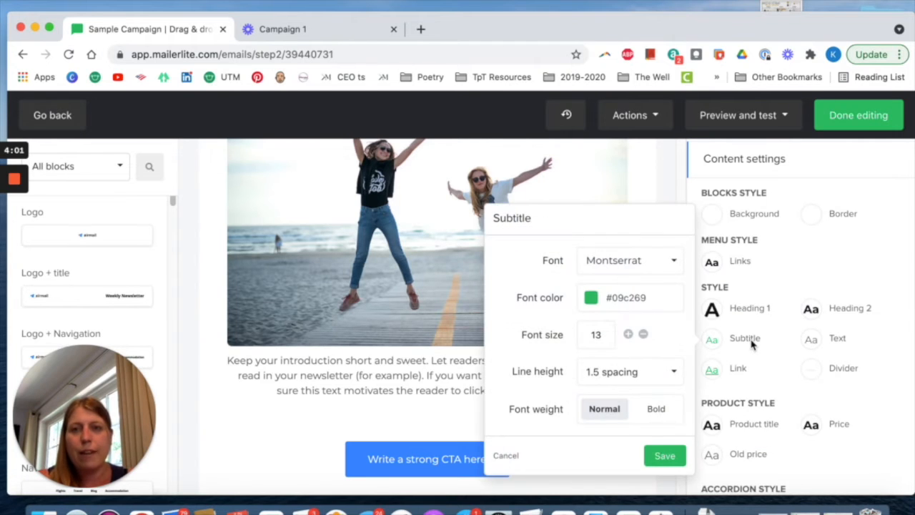
left_click(665, 457)
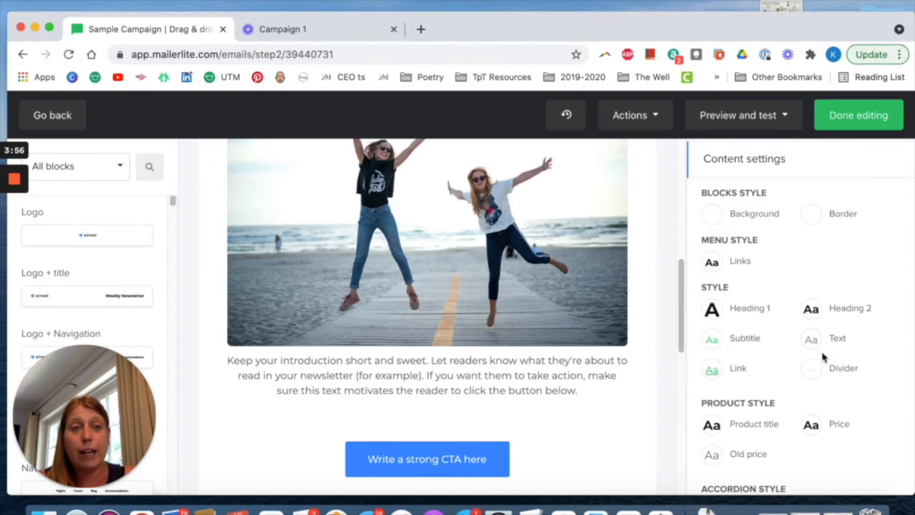
left_click(837, 339)
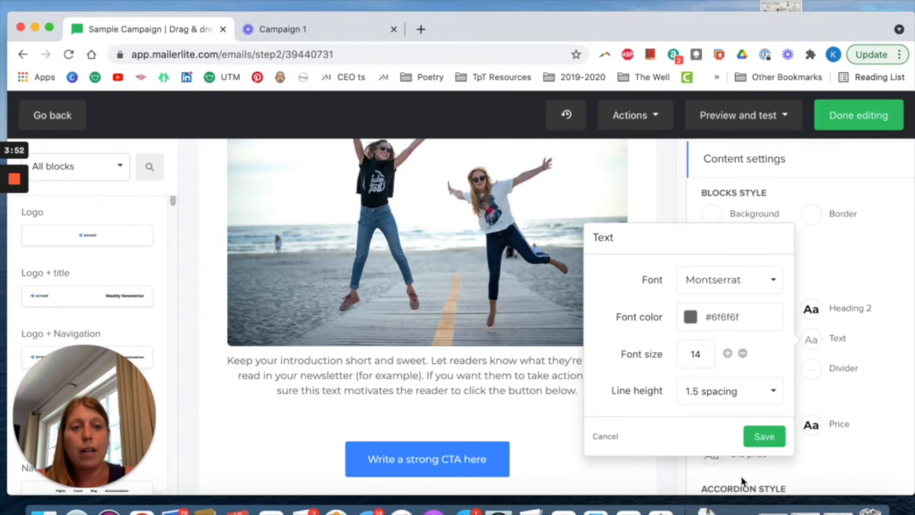
left_click(763, 435)
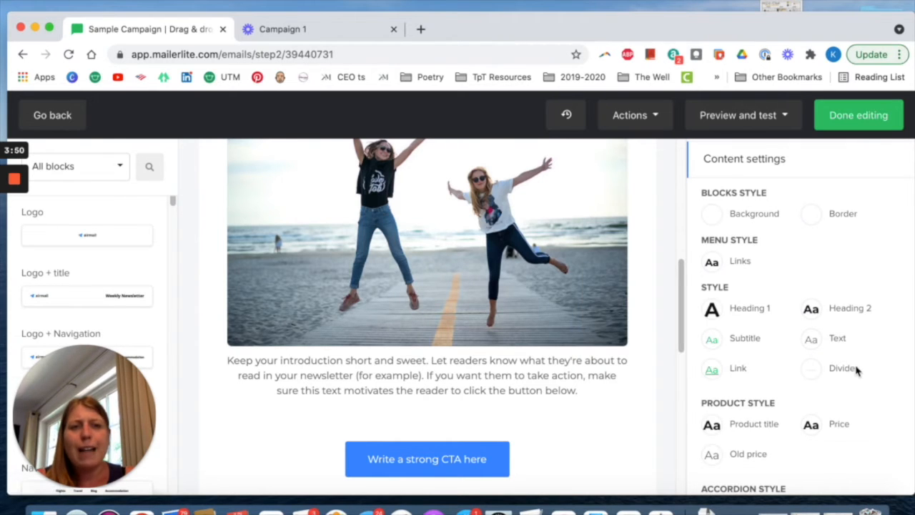
left_click(855, 369)
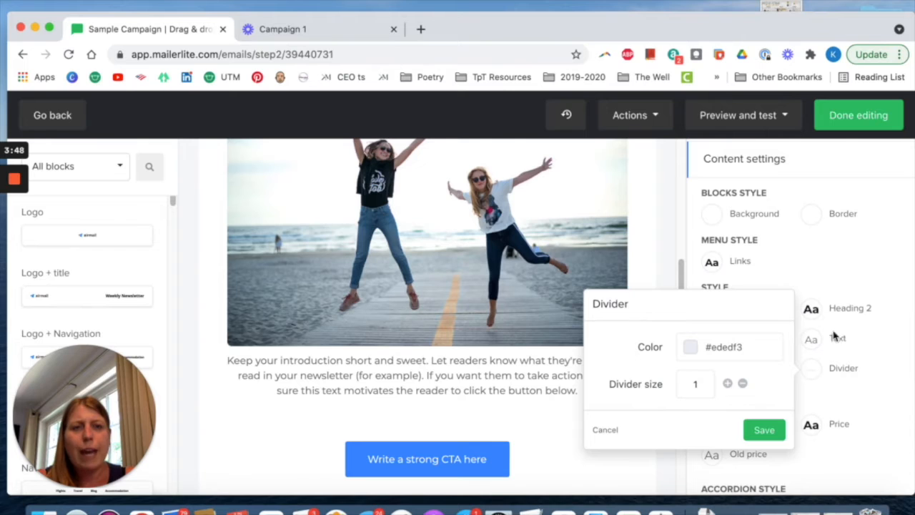
left_click(762, 432)
Open the button design options in the button settings, showing background color, border radius and vertical spacing.
scroll(753, 418, "down", 3)
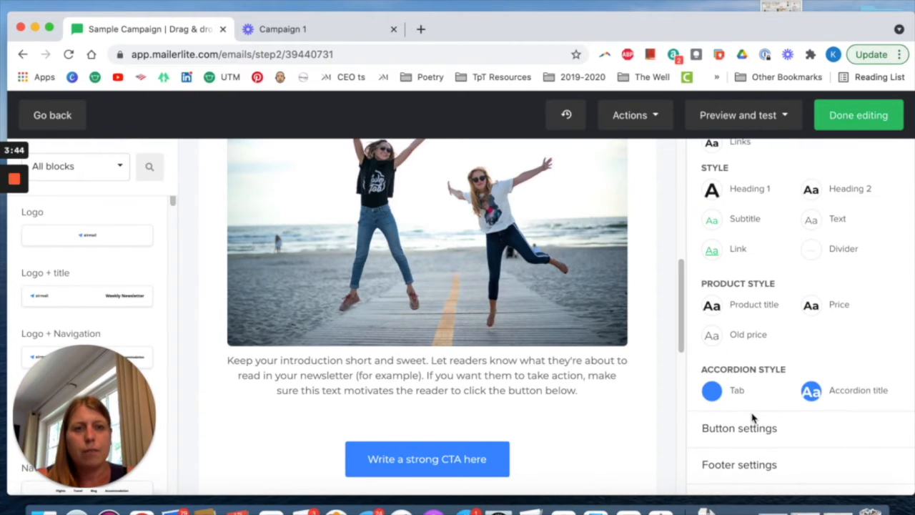
scroll(593, 423, "down", 2)
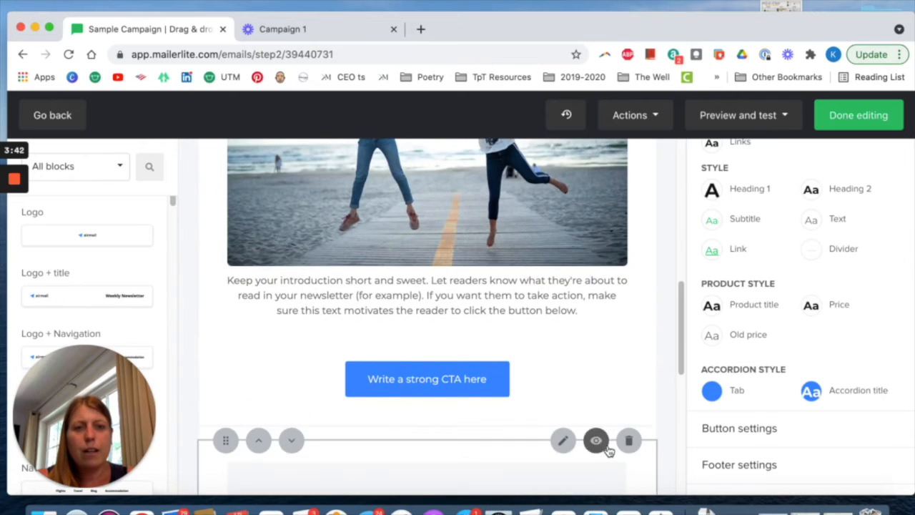
left_click(768, 430)
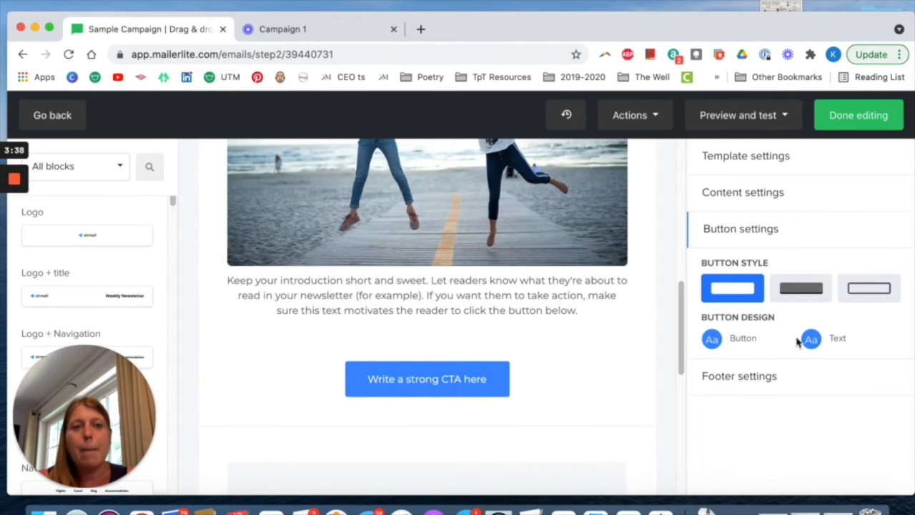
left_click(716, 343)
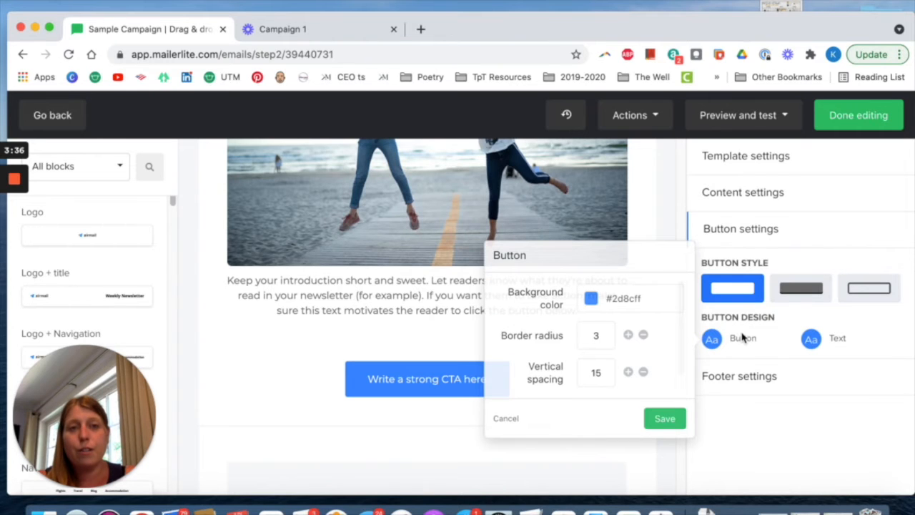
Switch to Canva in a new browser tab and copy the pink brand color's hex code #DA157A from the Brand Kit.
left_click(421, 28)
left_click(71, 79)
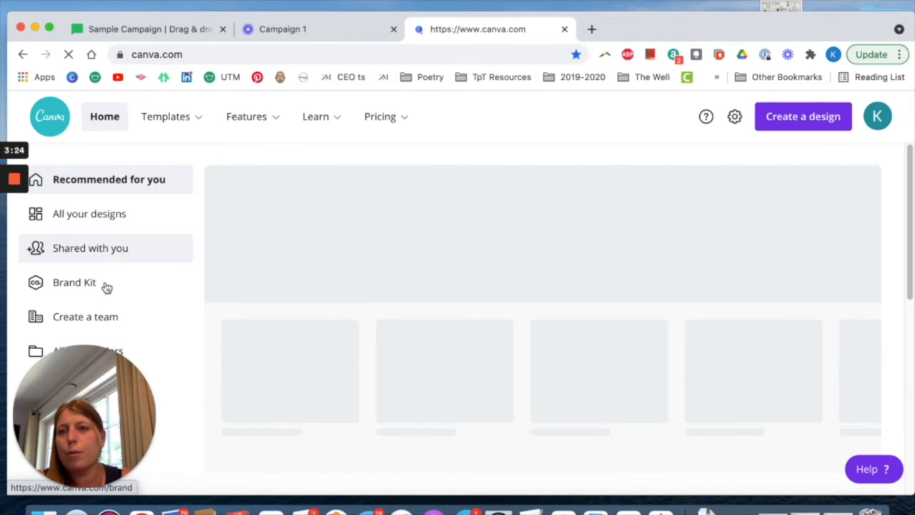
left_click(106, 286)
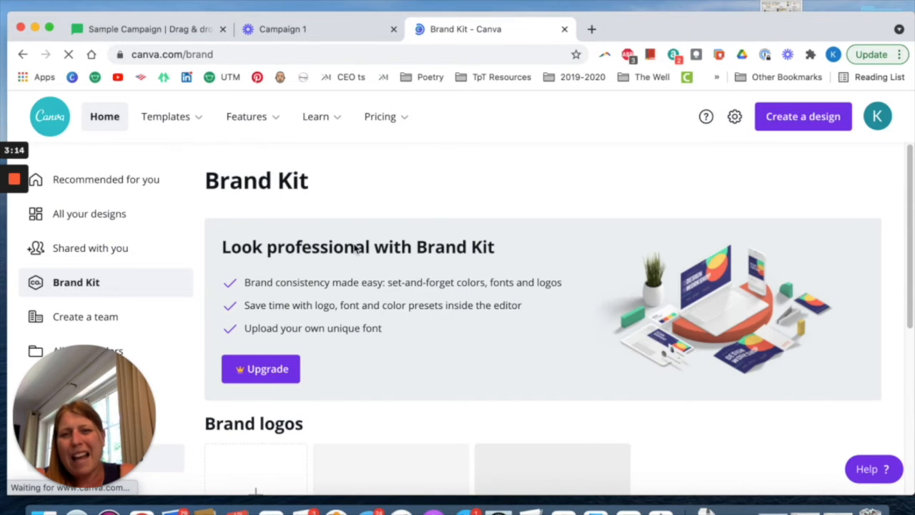
scroll(353, 254, "down", 5)
scroll(353, 248, "down", 2)
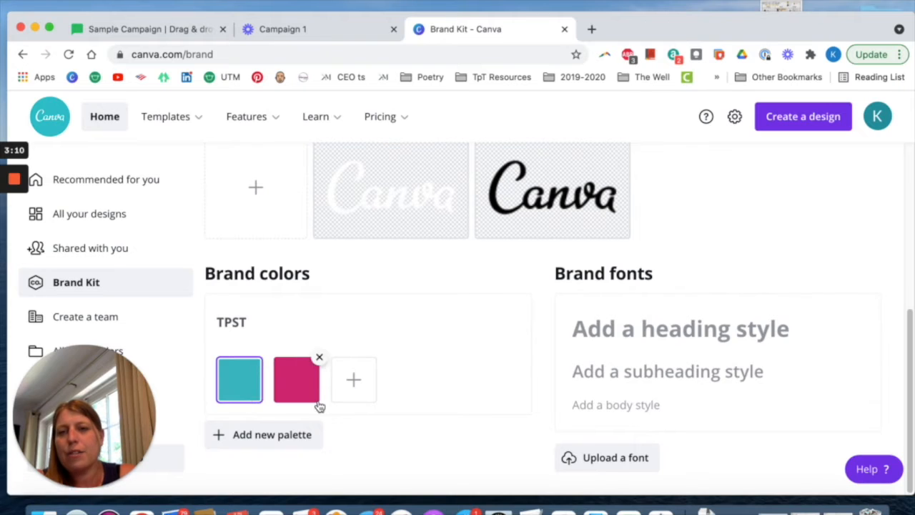
left_click(297, 379)
left_click(387, 315)
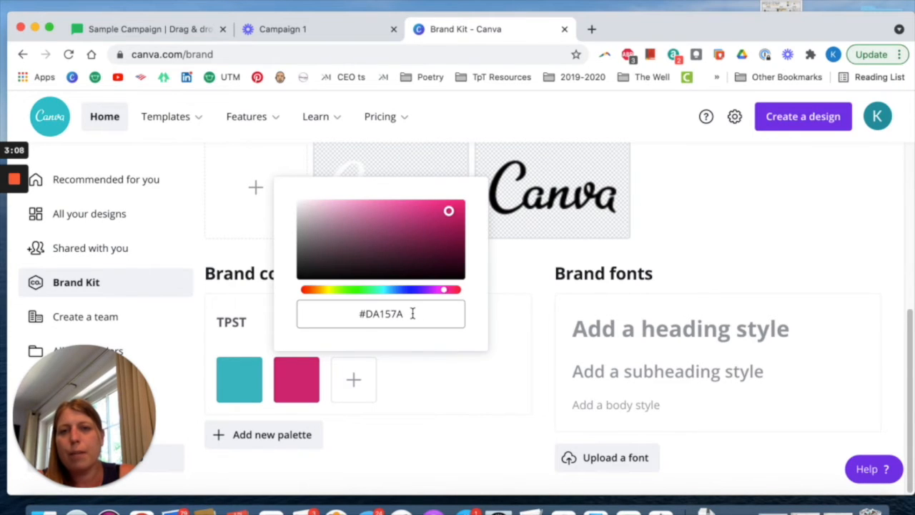
left_click(412, 313)
key("super+c")
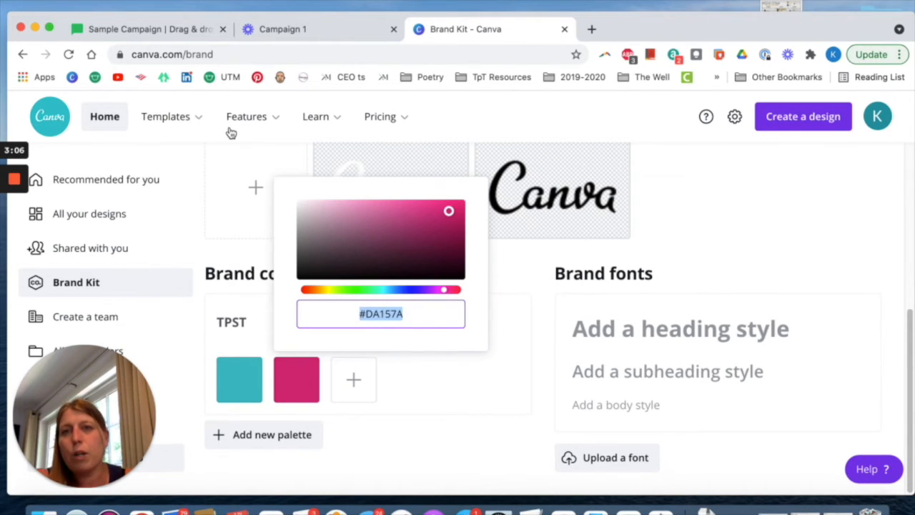
Back in MailerLite, set the button background color to #DA157A and save both the button and button text designs.
left_click(306, 42)
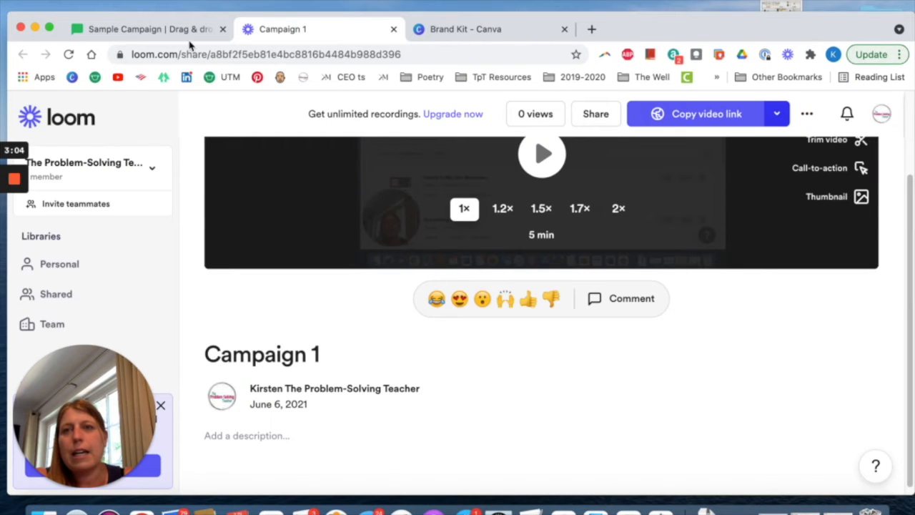
left_click(183, 37)
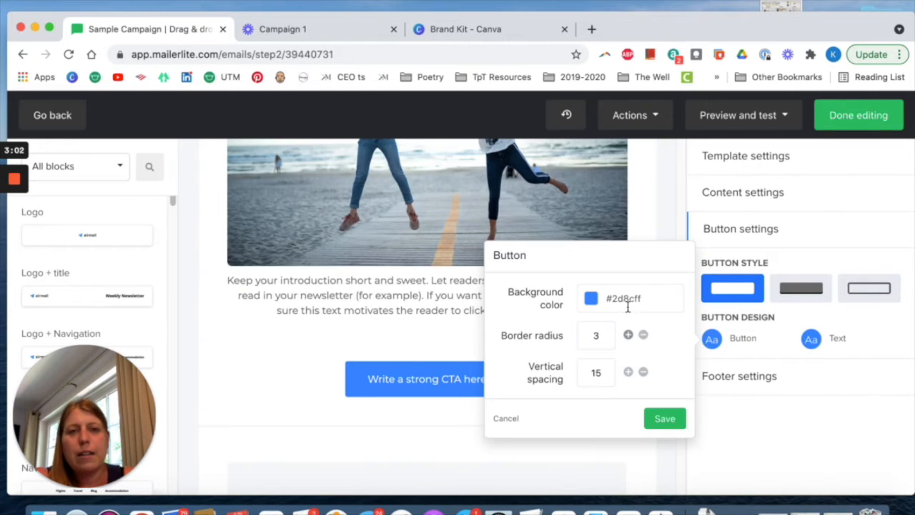
left_click(657, 298)
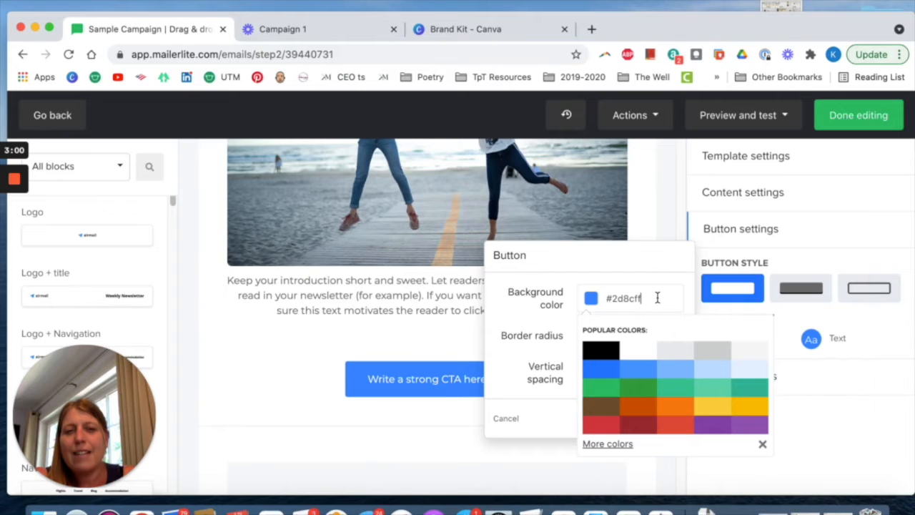
left_click_drag(657, 298, 593, 286)
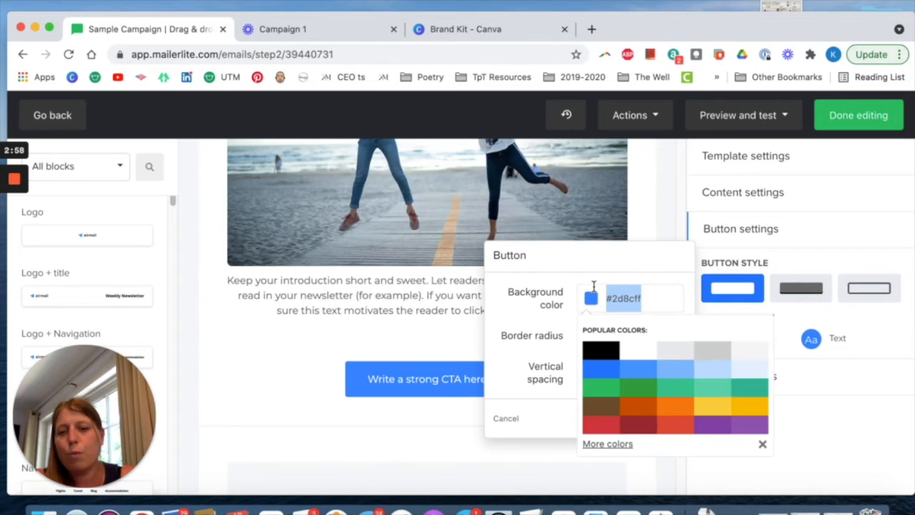
key("super+v")
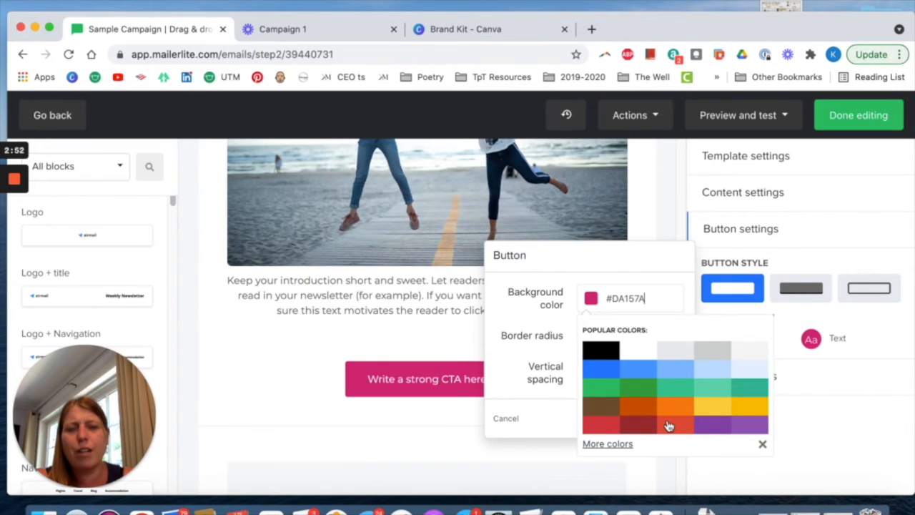
key("Return")
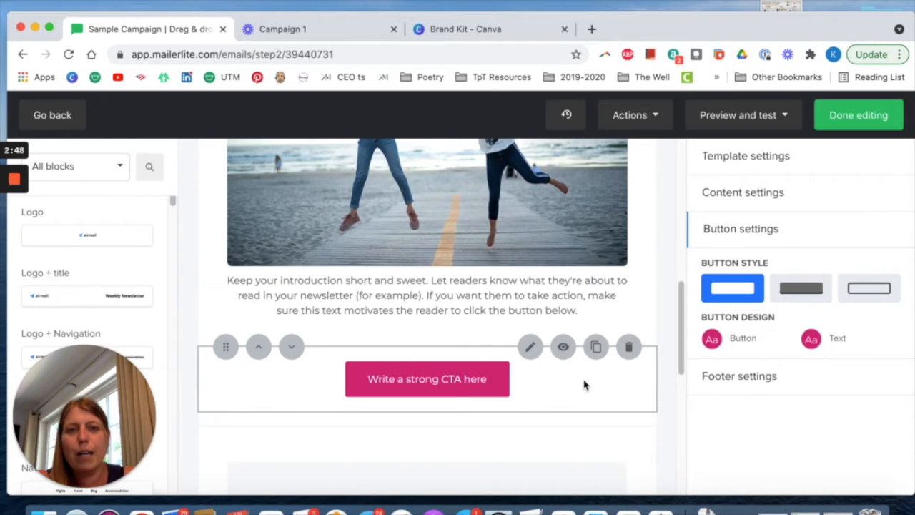
left_click(838, 342)
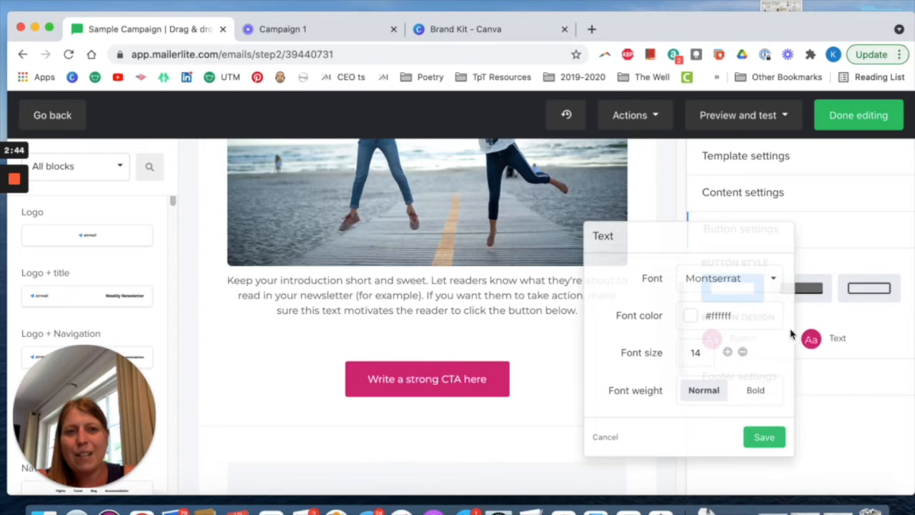
left_click(763, 438)
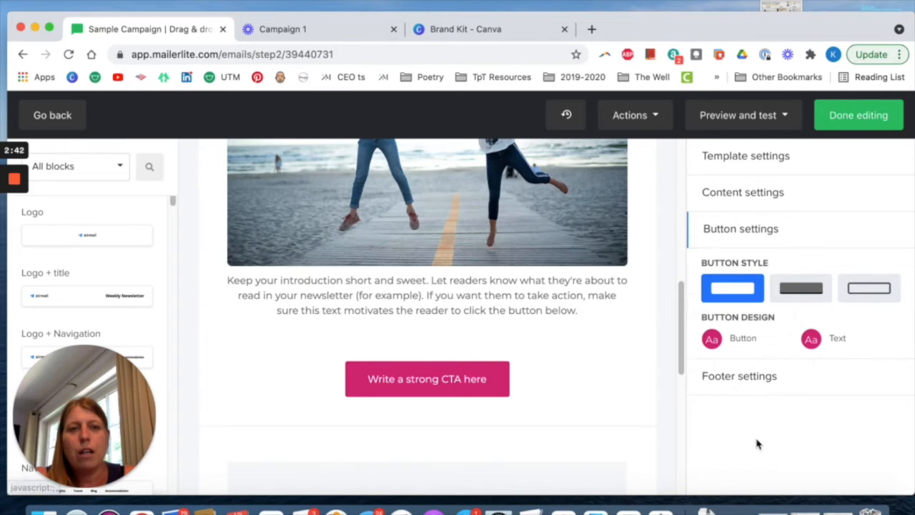
Open the footer's background color for editing, and copy the teal hex code #2ABEC4 from Canva's Brand Kit.
left_click(744, 379)
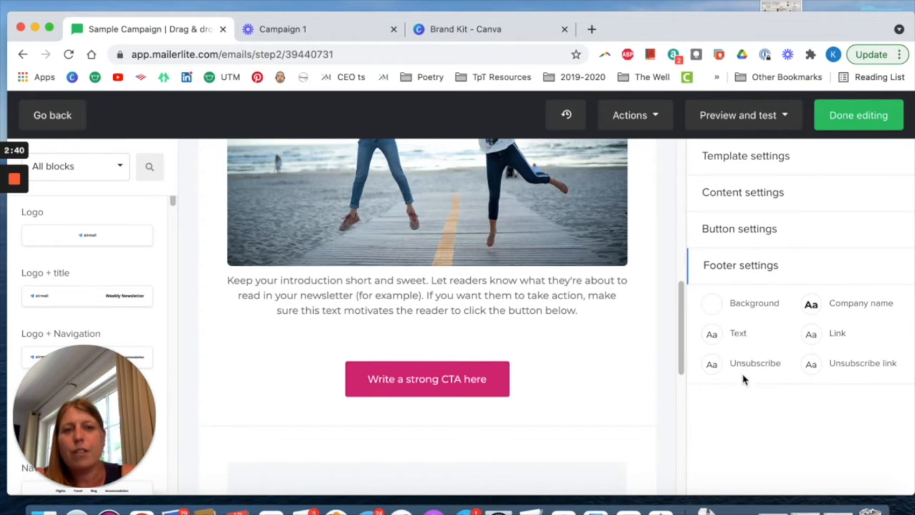
left_click(758, 305)
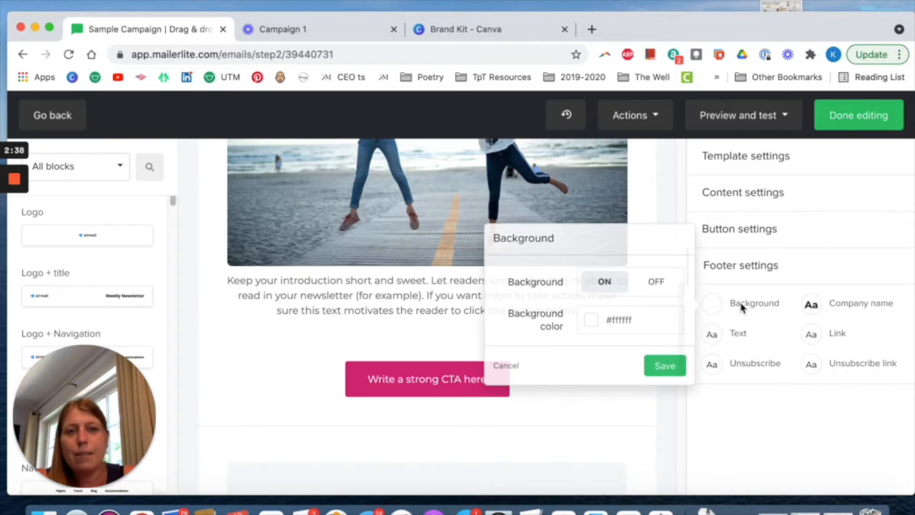
left_click(643, 319)
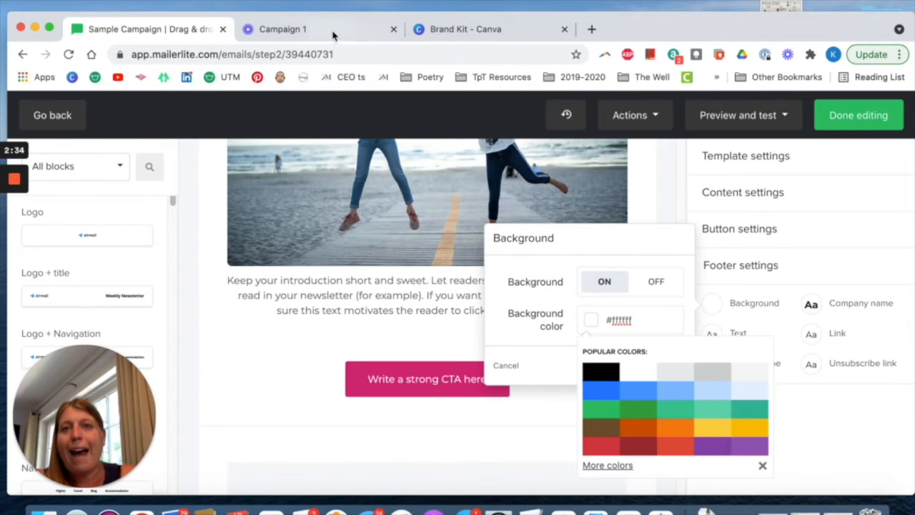
left_click(468, 30)
left_click(234, 390)
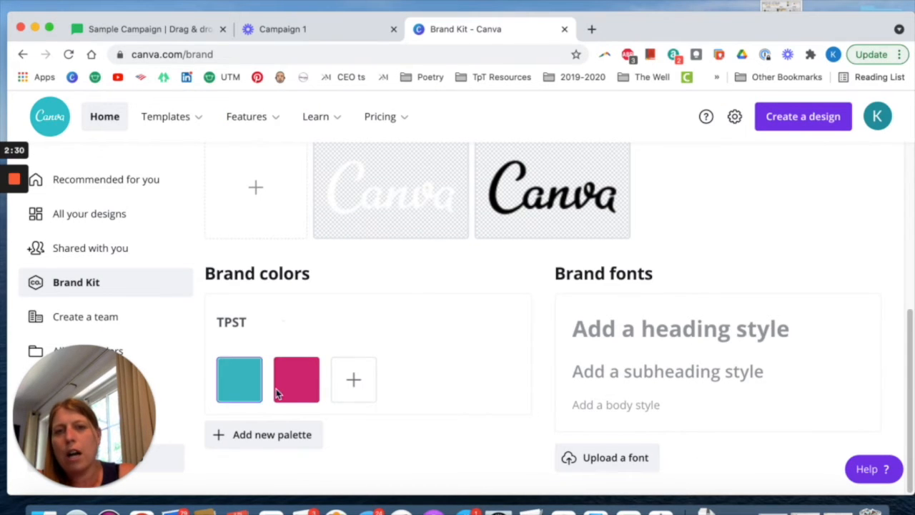
left_click(239, 379)
left_click(335, 308)
key("super+c")
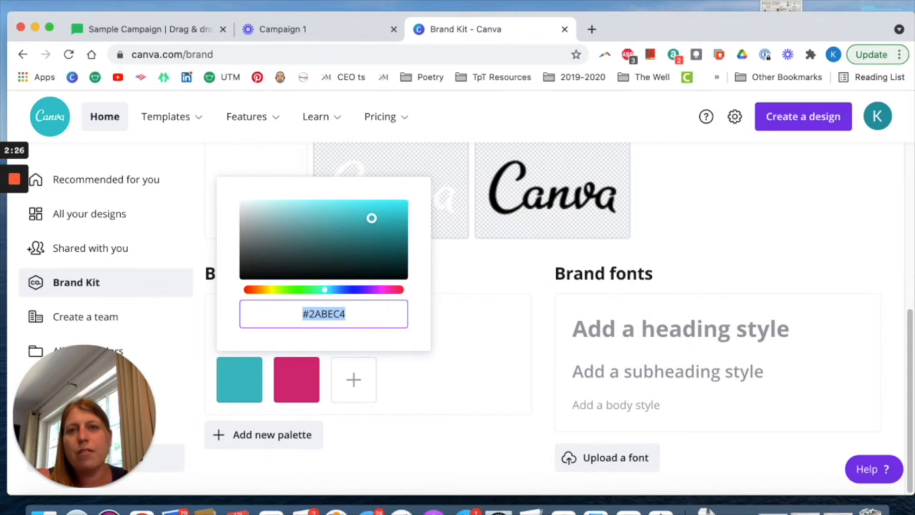
Back in MailerLite, set the footer background color to #2ABEC4 and save it.
left_click(146, 29)
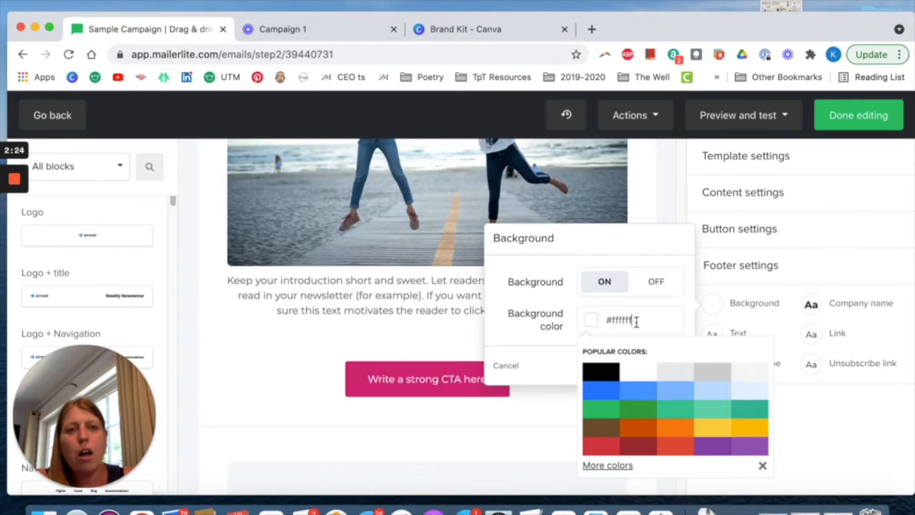
left_click(613, 320)
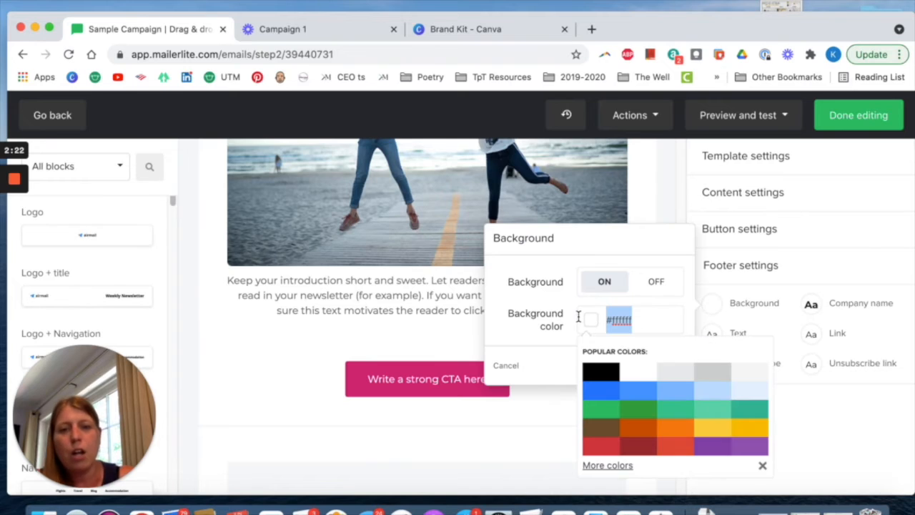
key("super+v")
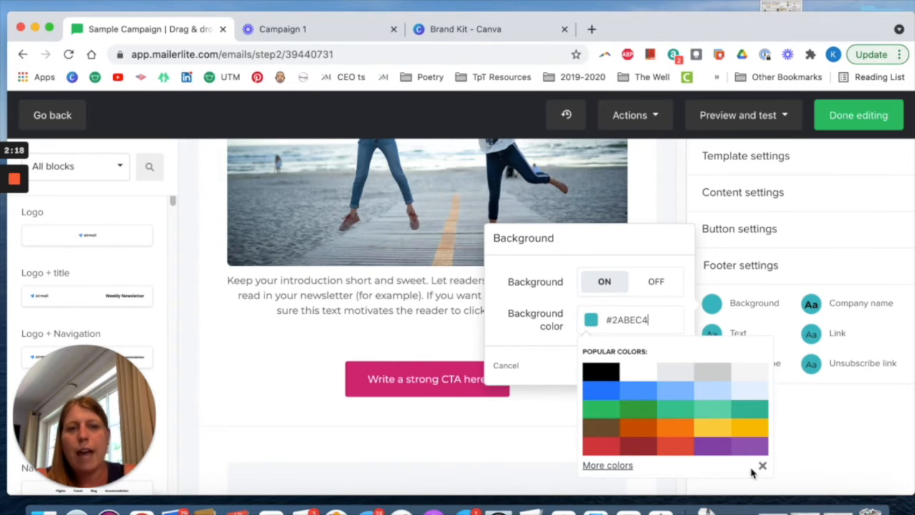
left_click(819, 461)
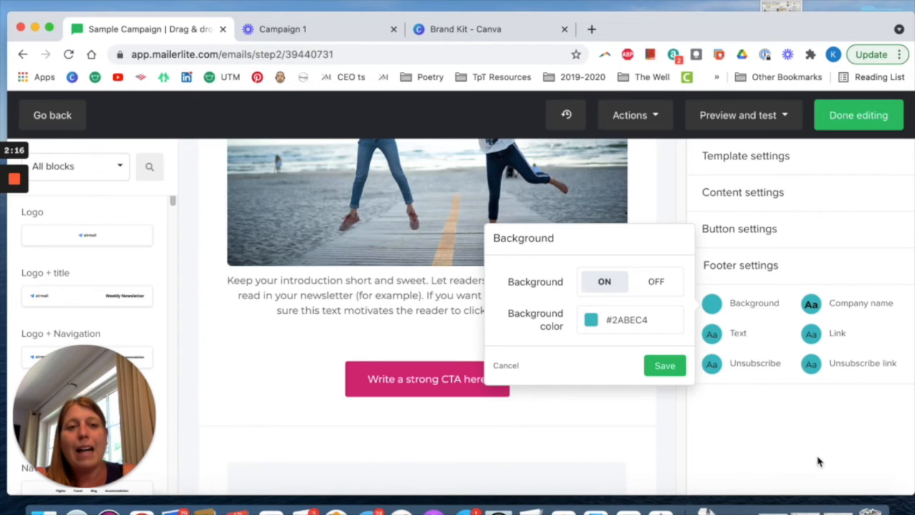
left_click(820, 461)
left_click(754, 304)
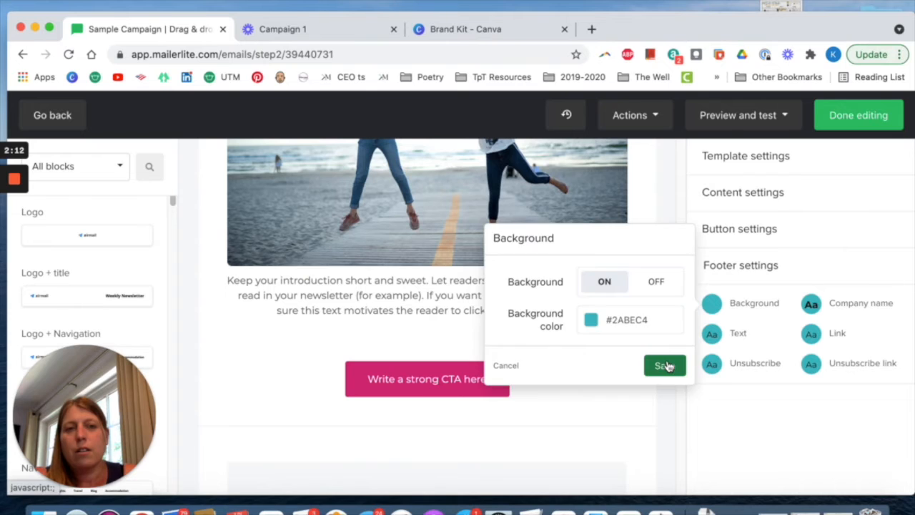
left_click(665, 367)
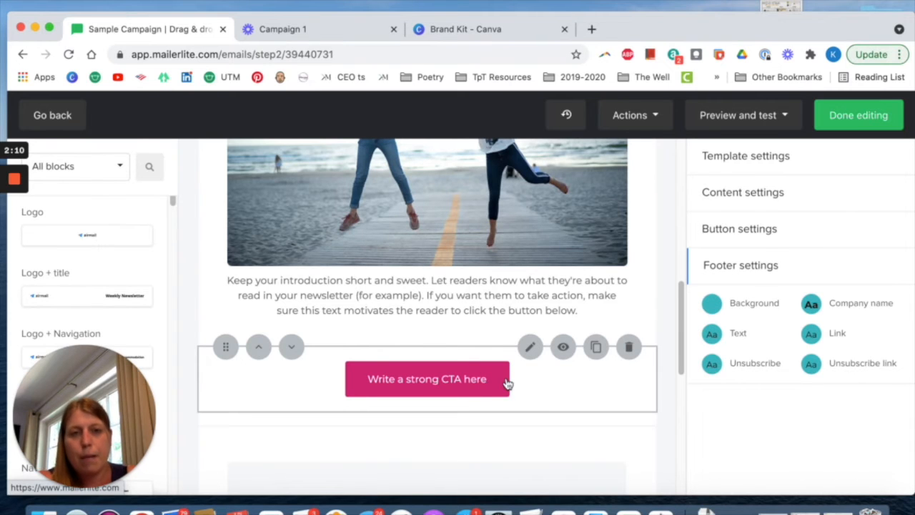
Check the footer's text, company name and link styles in the footer settings.
scroll(506, 384, "down", 6)
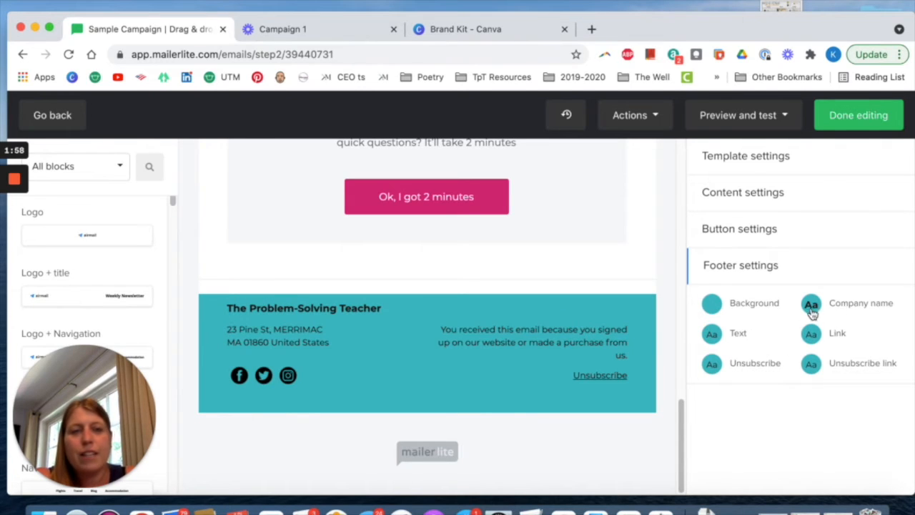
left_click(740, 337)
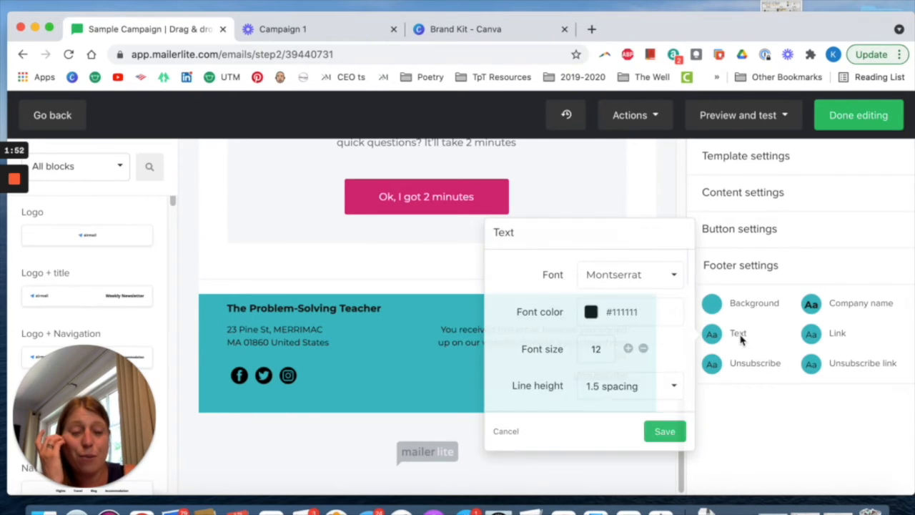
left_click(850, 306)
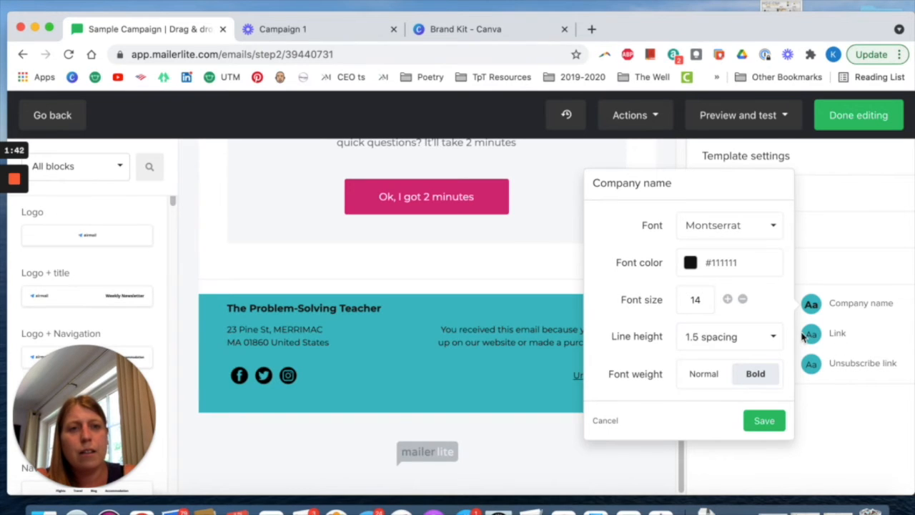
left_click(813, 334)
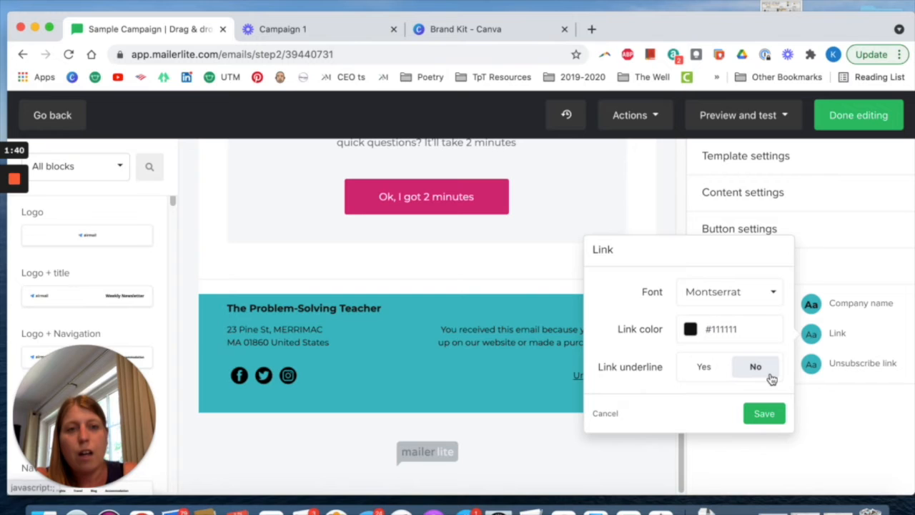
left_click(764, 415)
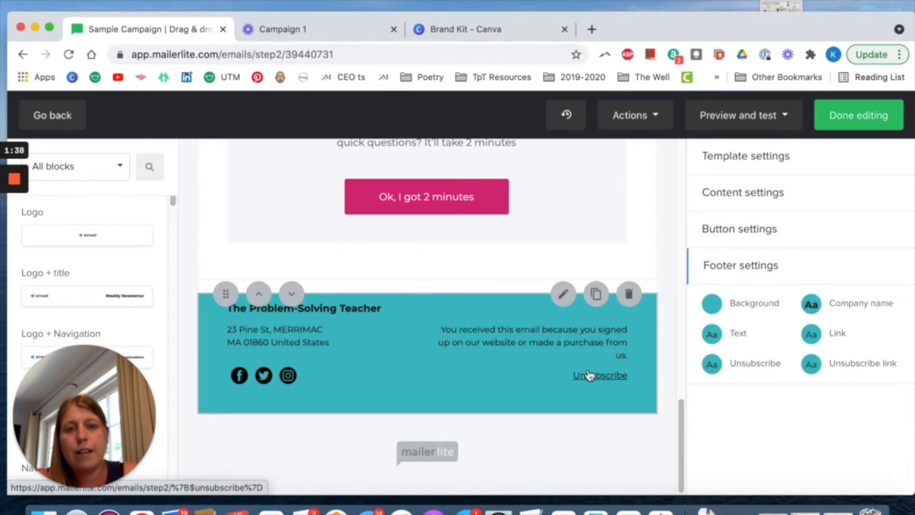
scroll(617, 231, "up", 10)
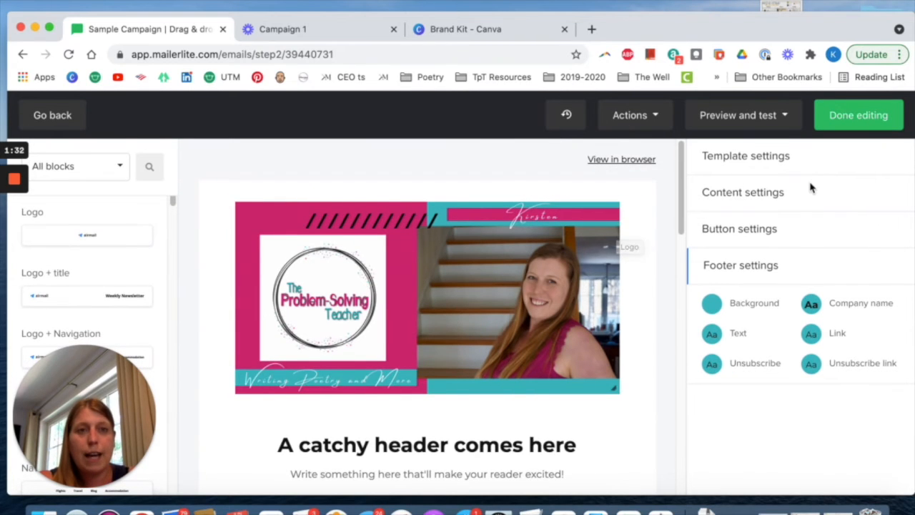
left_click(783, 164)
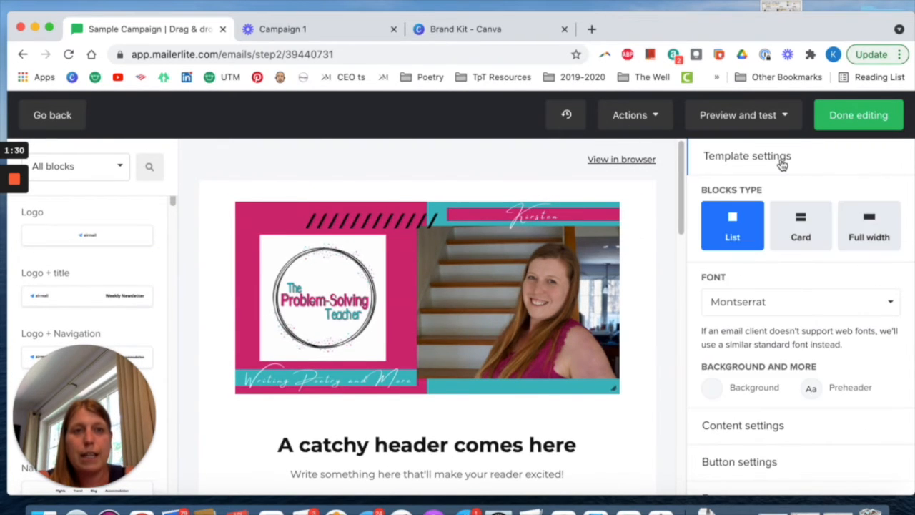
left_click(633, 331)
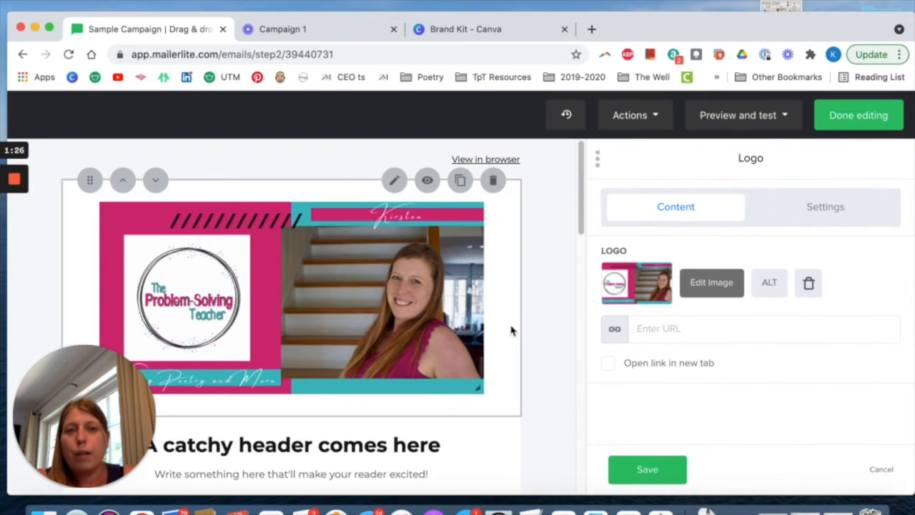
scroll(515, 320, "down", 1)
left_click(635, 327)
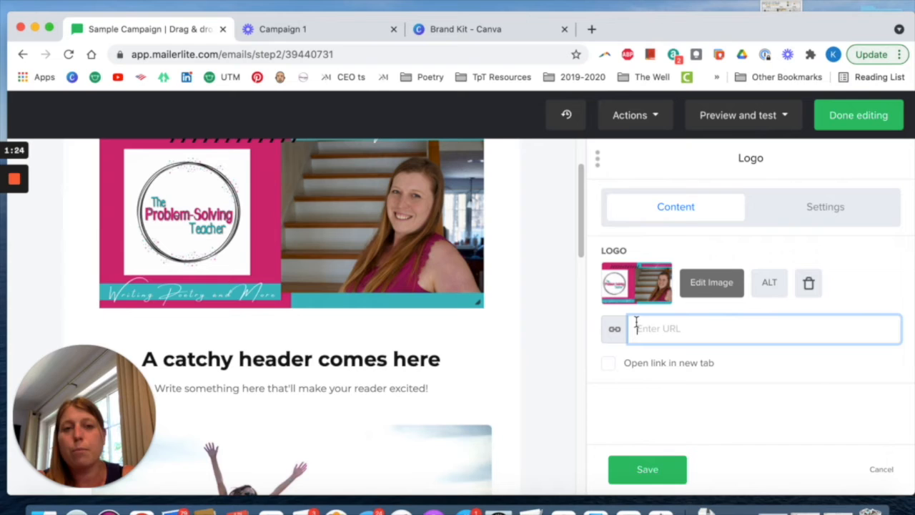
type("www.theproblem")
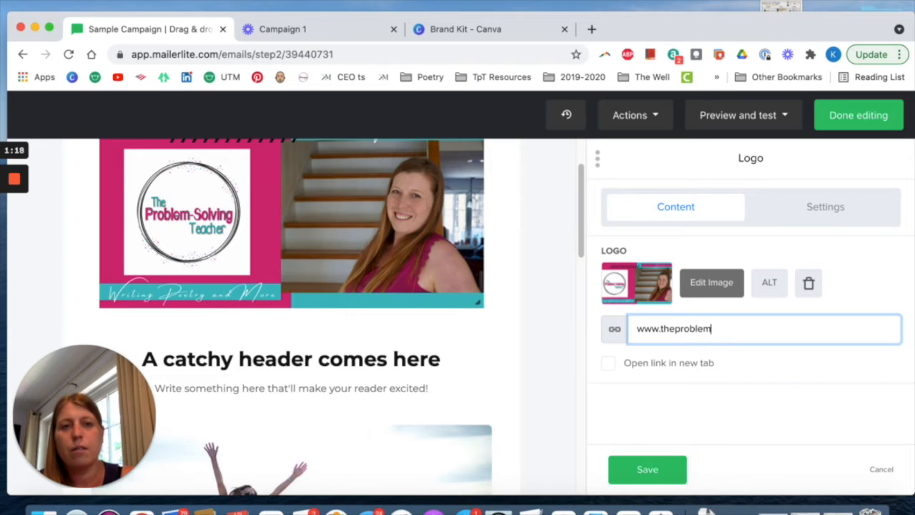
type("solving")
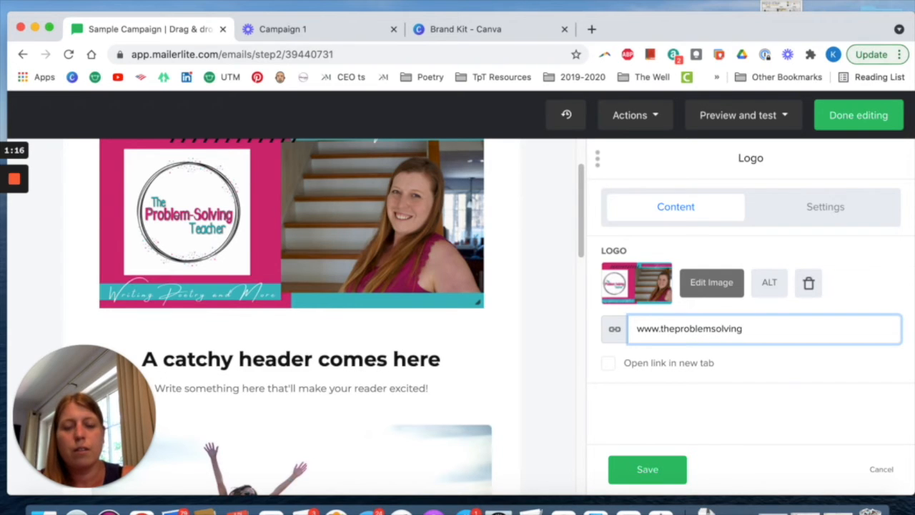
type("teacher")
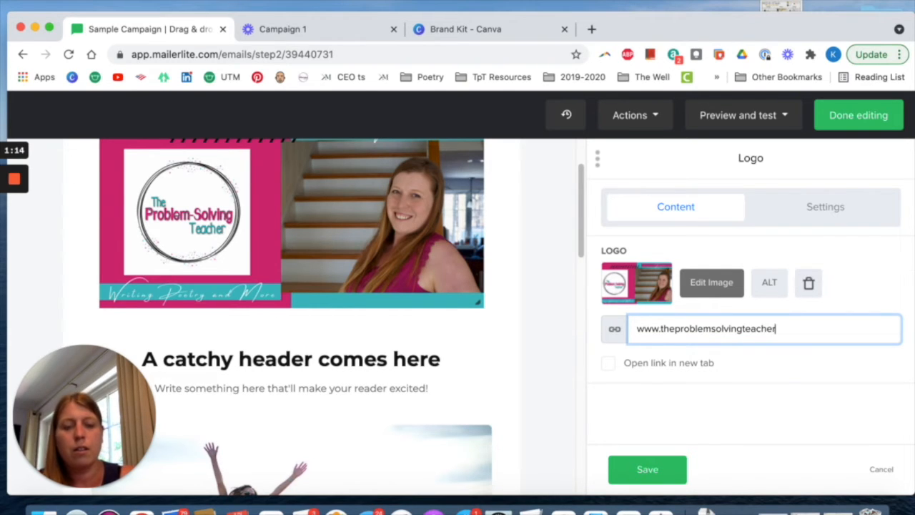
type(".com")
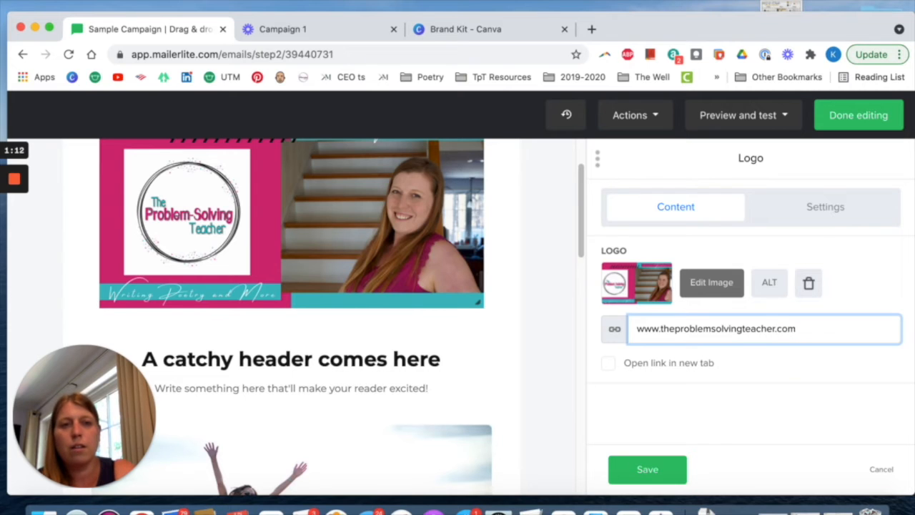
left_click(607, 364)
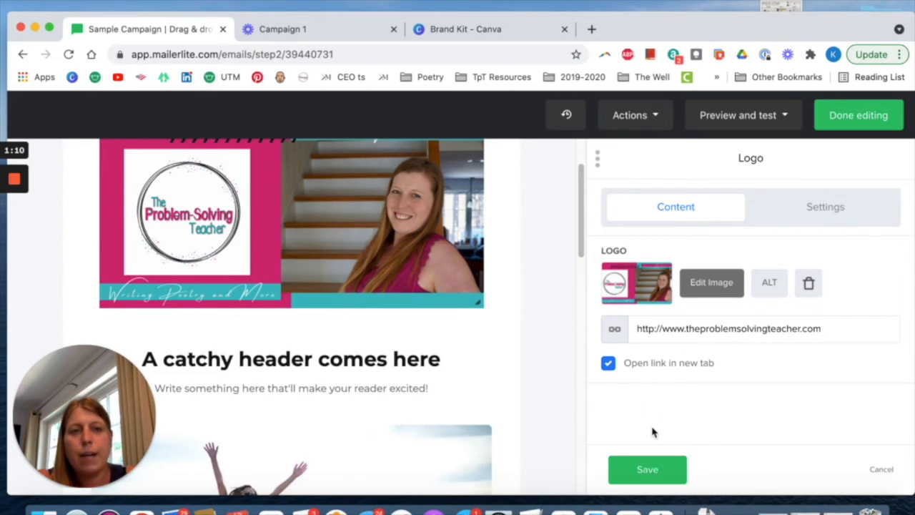
left_click(646, 472)
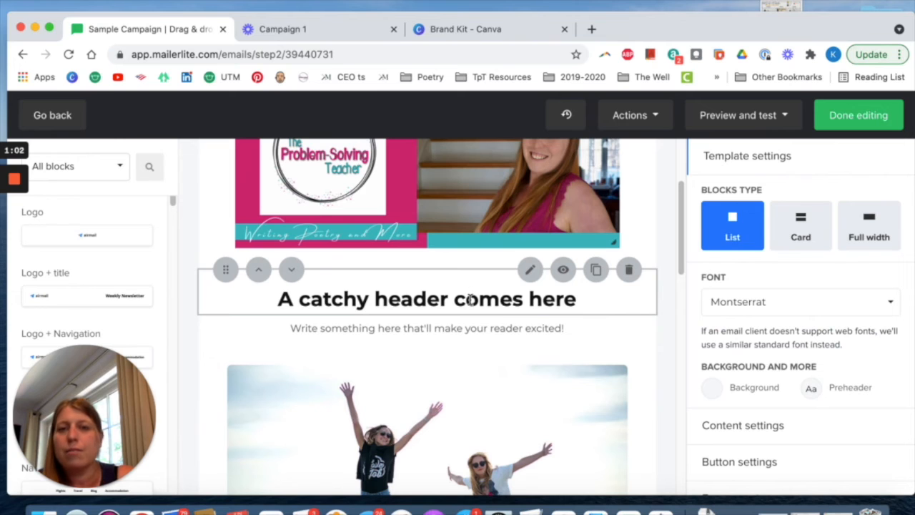
Open the "A catchy header comes here" title block to view its heading text and link options.
left_click(470, 300)
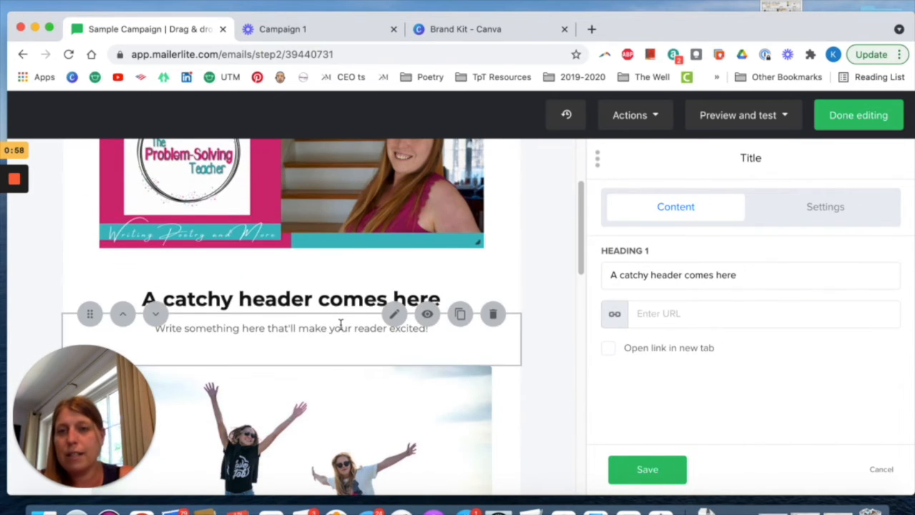
scroll(341, 325, "down", 2)
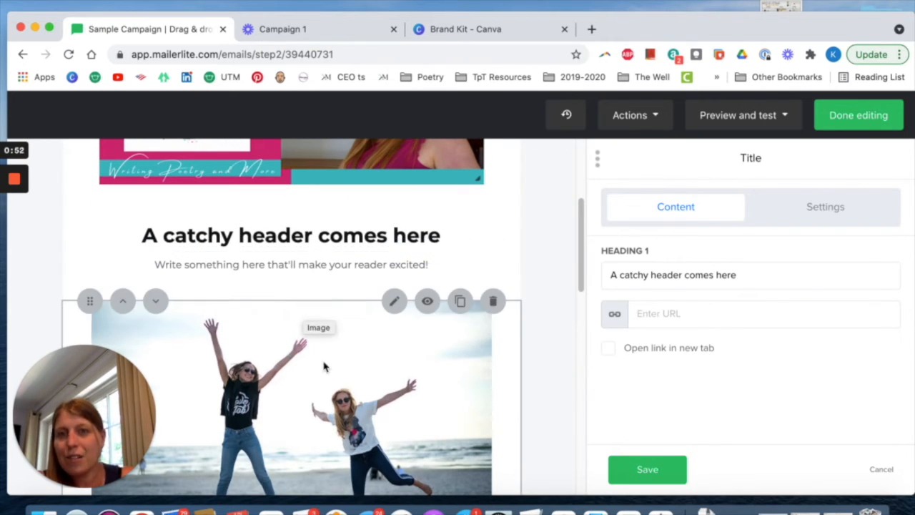
scroll(328, 370, "down", 2)
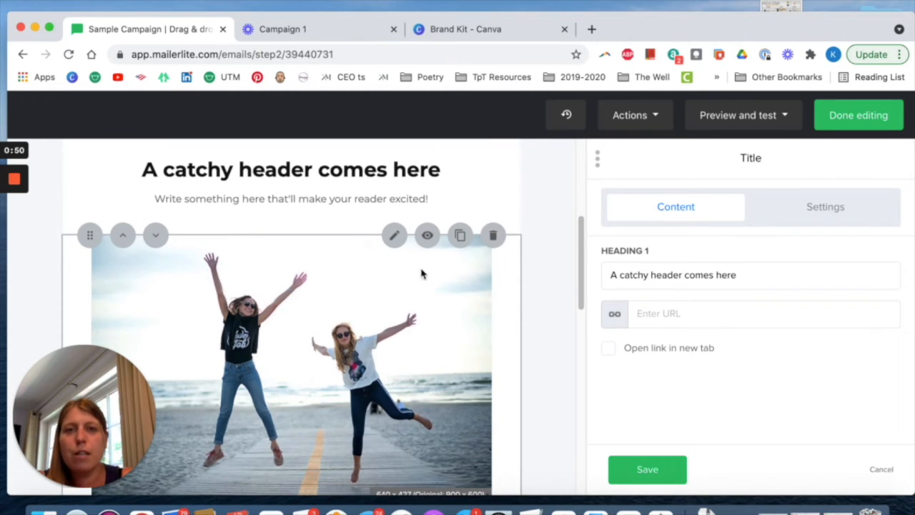
Open the jumping-women image block for replacement in the file manager and bring up the dialog for uploading an image from the computer.
left_click(394, 237)
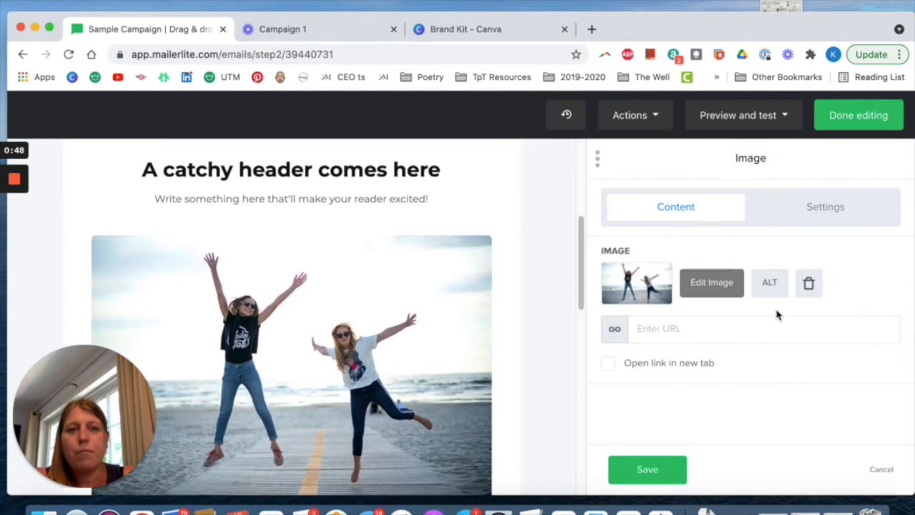
left_click(658, 284)
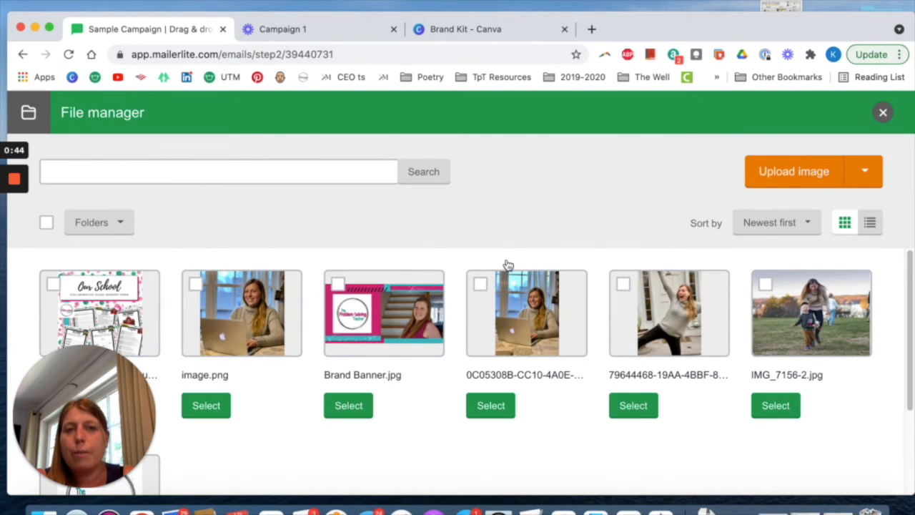
left_click(865, 178)
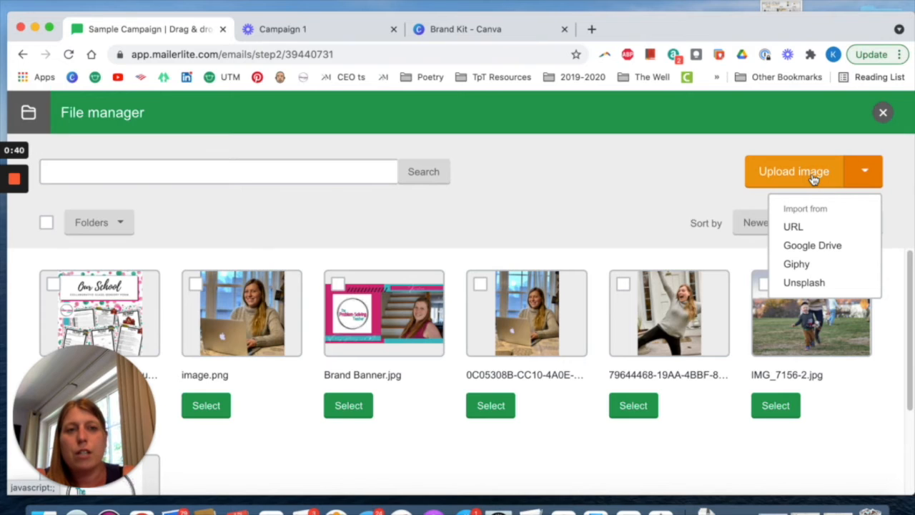
left_click(790, 179)
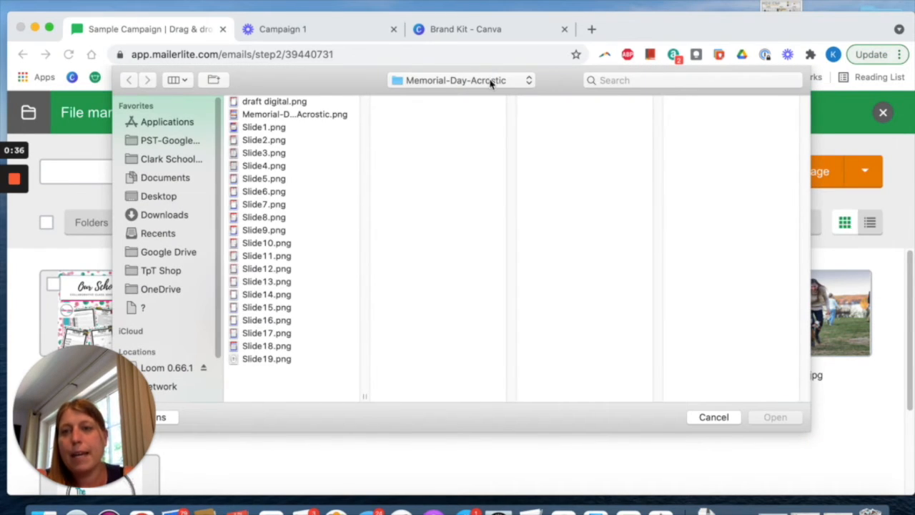
In Photos, set up the export of the selected TpT album portrait as a JPEG with its size set to Medium.
scroll(164, 276, "down", 3)
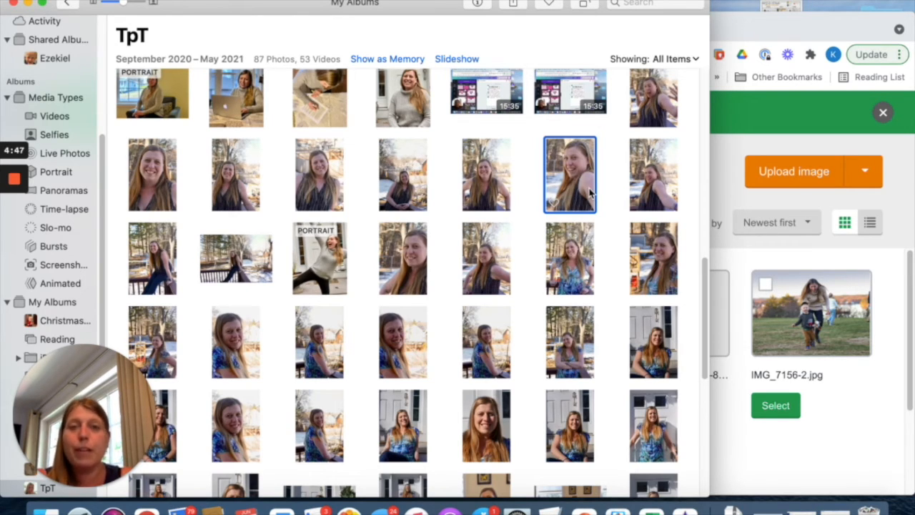
left_click(93, 0)
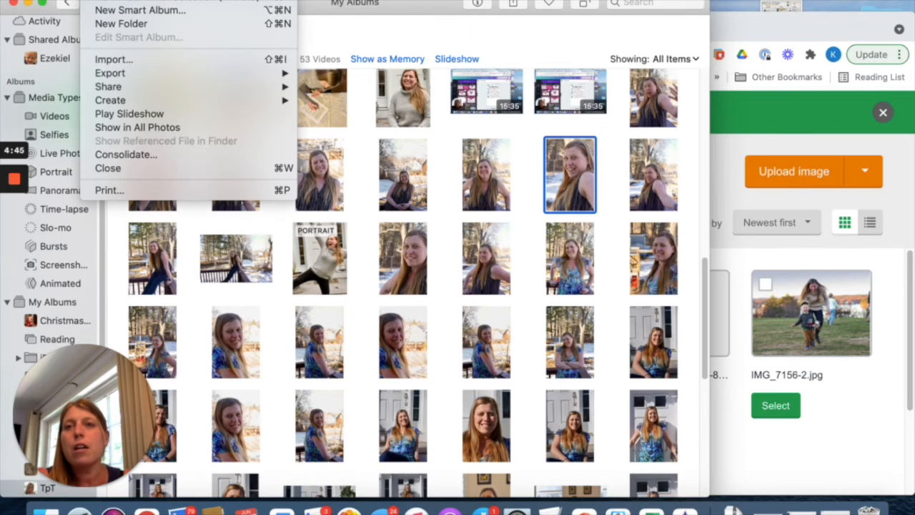
mouse_move(123, 0)
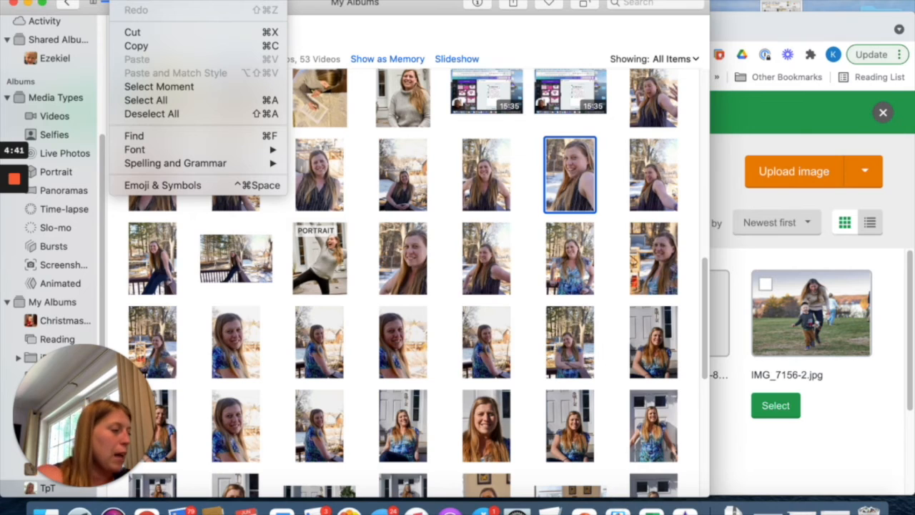
mouse_move(93, 0)
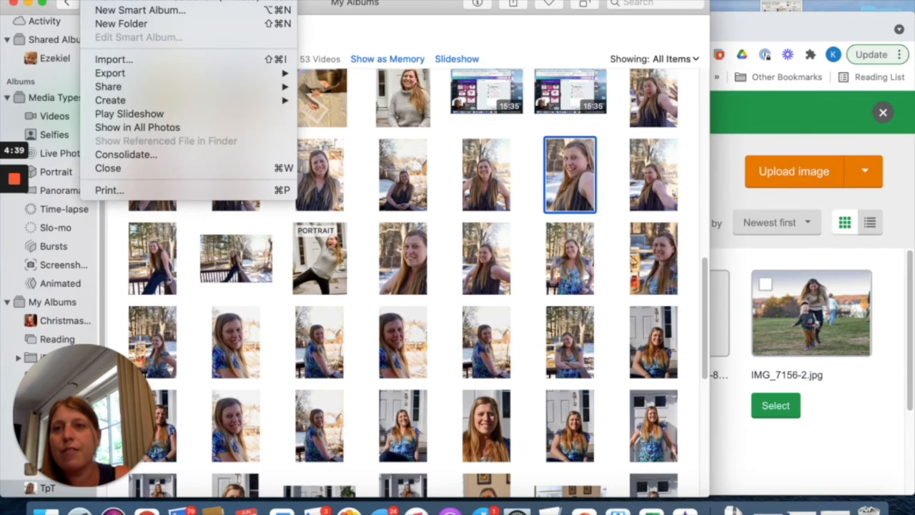
mouse_move(118, 75)
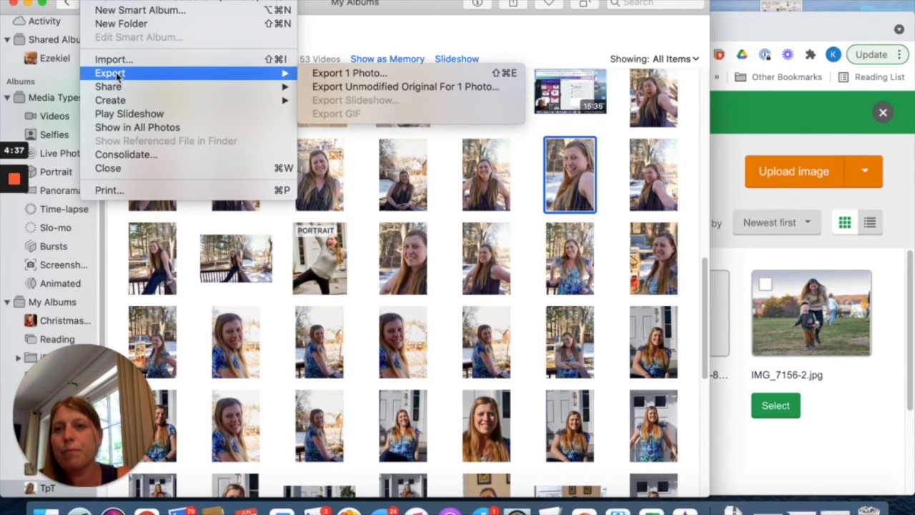
left_click(331, 73)
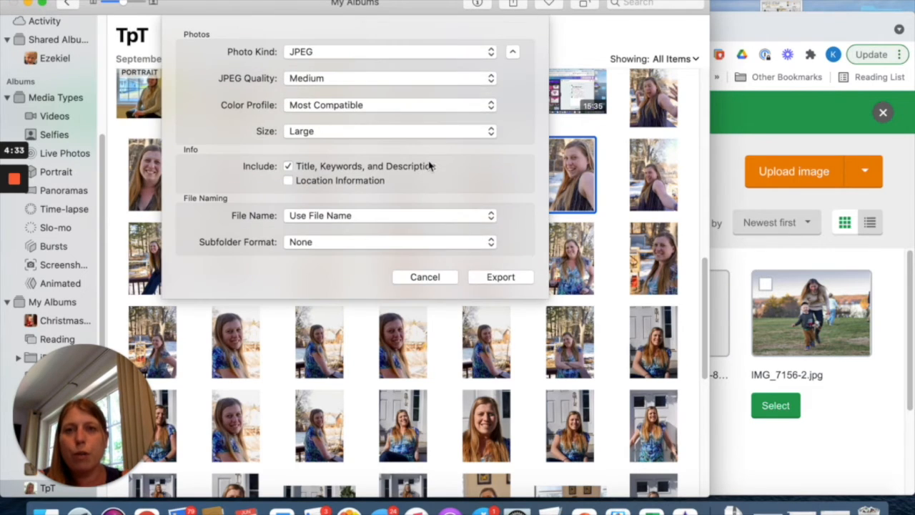
left_click(445, 53)
left_click(445, 54)
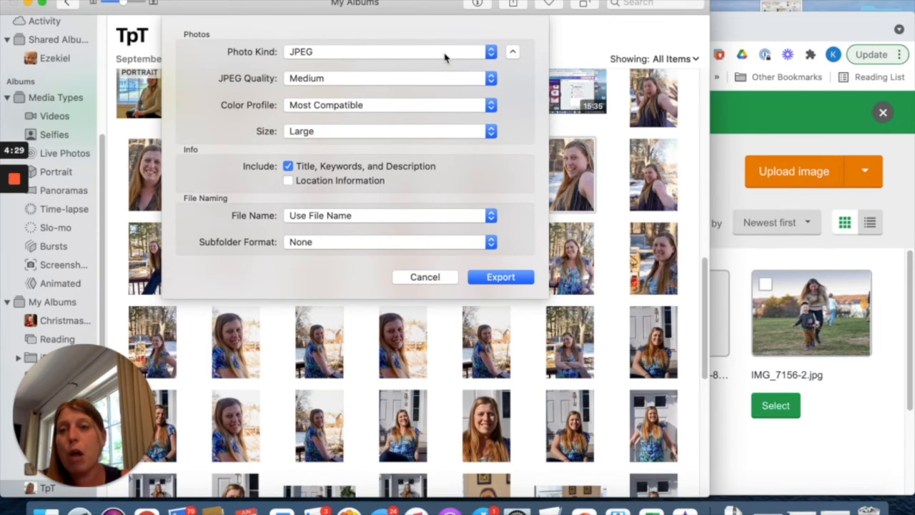
left_click(423, 135)
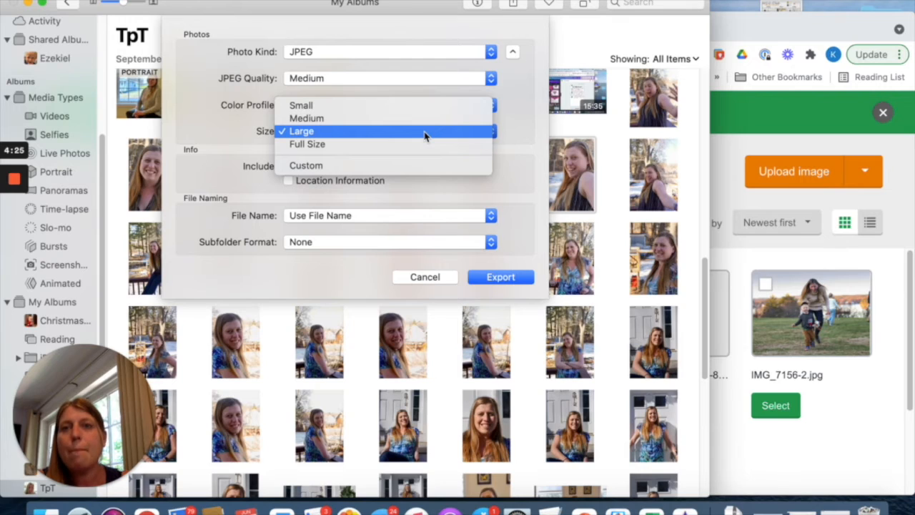
left_click(421, 121)
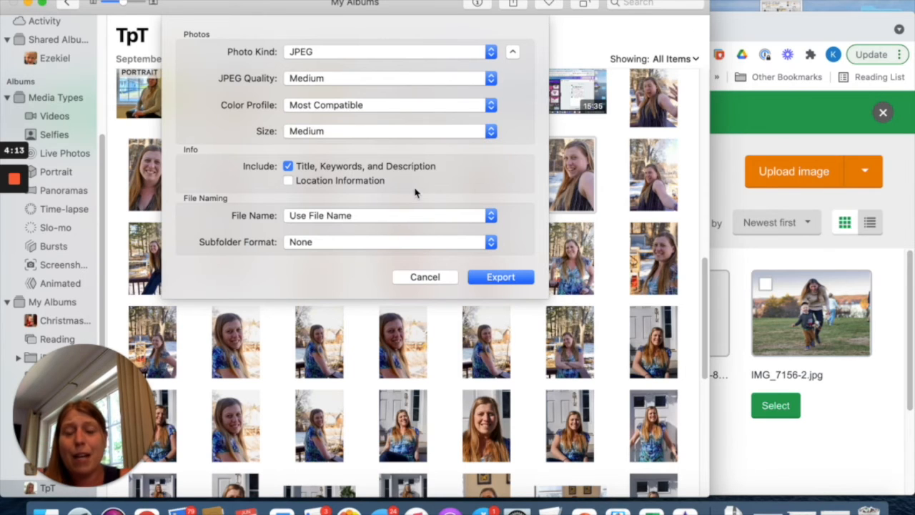
Export the portrait into the existing Email Photos folder inside TpT Shop, without creating a new folder.
left_click(505, 279)
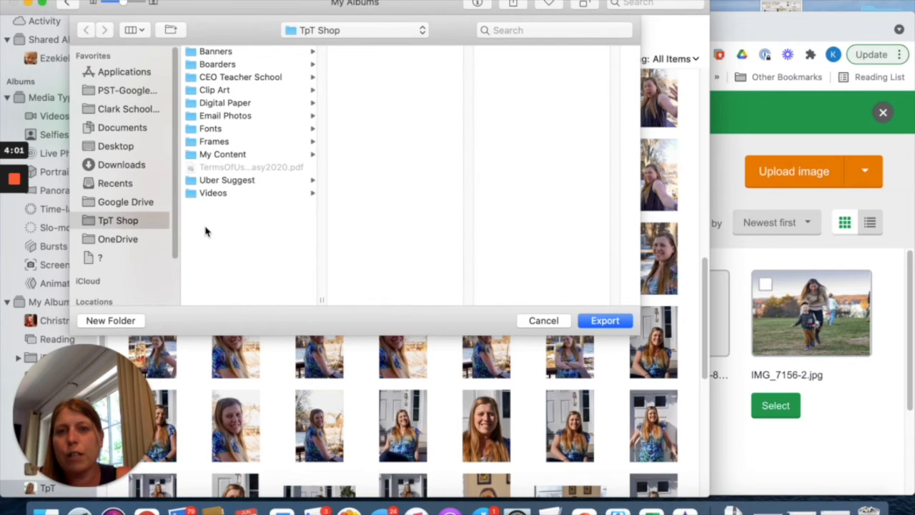
left_click(115, 321)
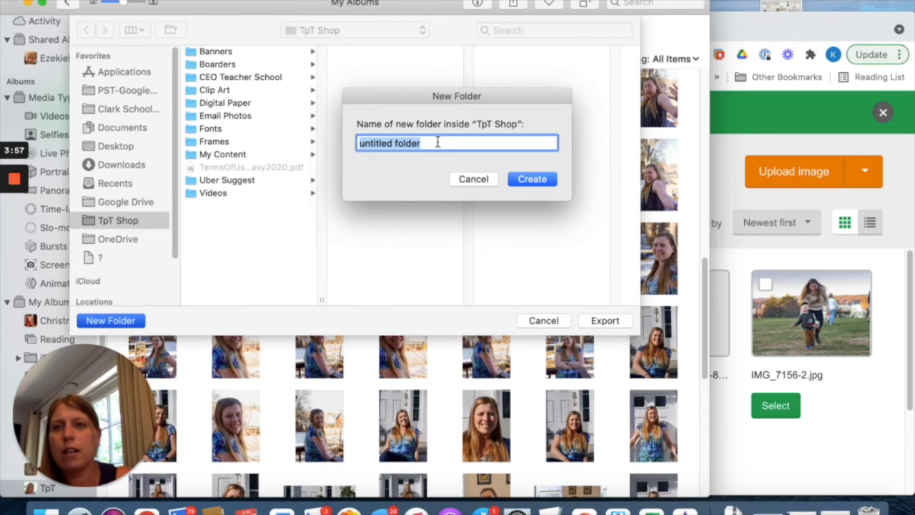
left_click(473, 179)
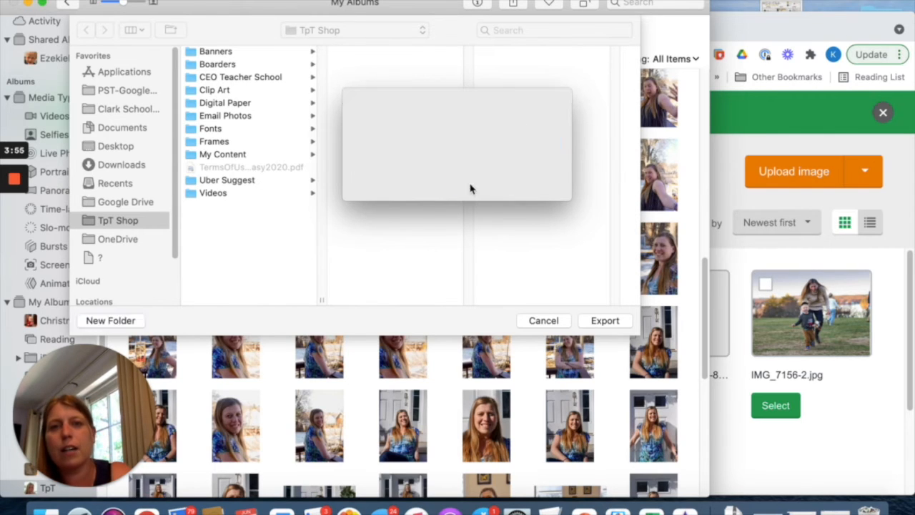
left_click(256, 118)
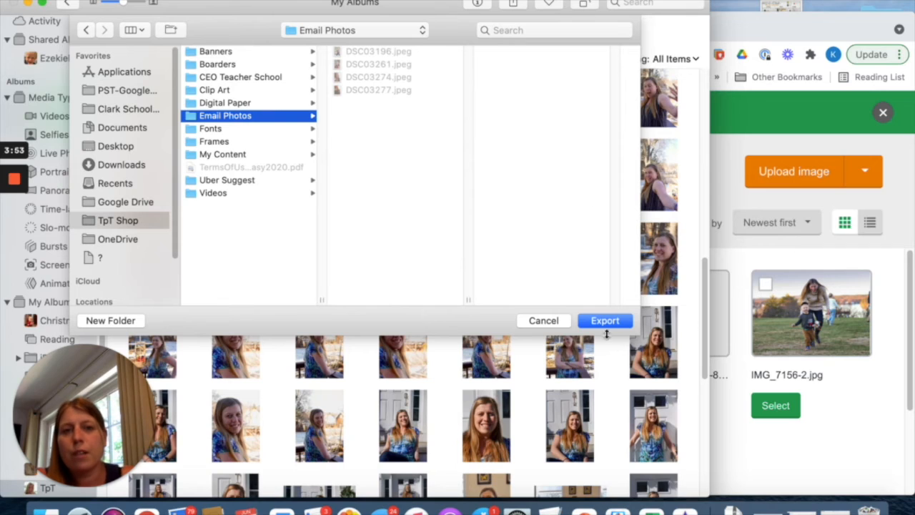
left_click(605, 324)
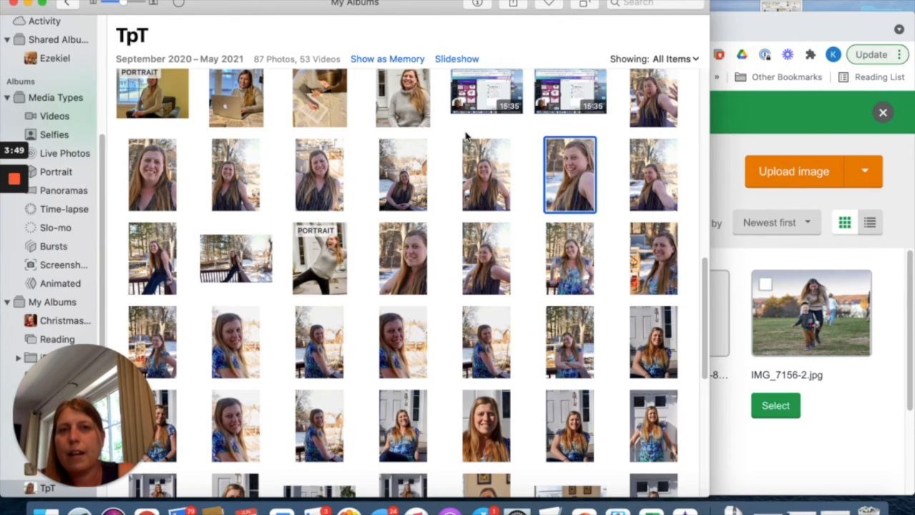
Back in MailerLite, replace the jumping-women image with the uploaded photo of the woman in a gray sweater posing with raised arms.
left_click(793, 143)
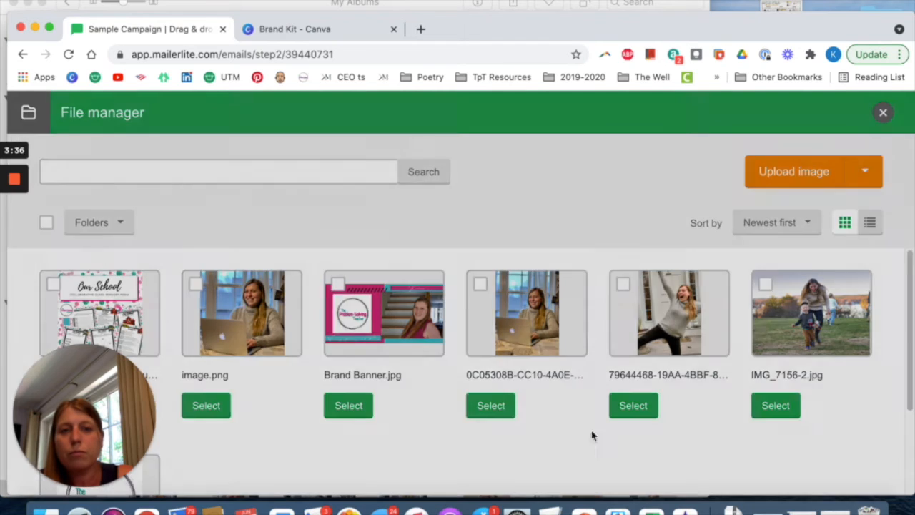
left_click(627, 407)
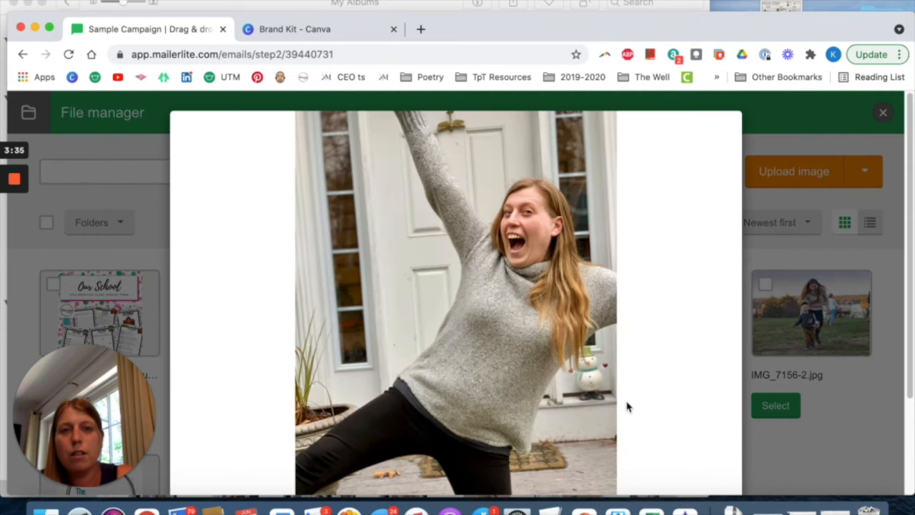
scroll(643, 411, "down", 3)
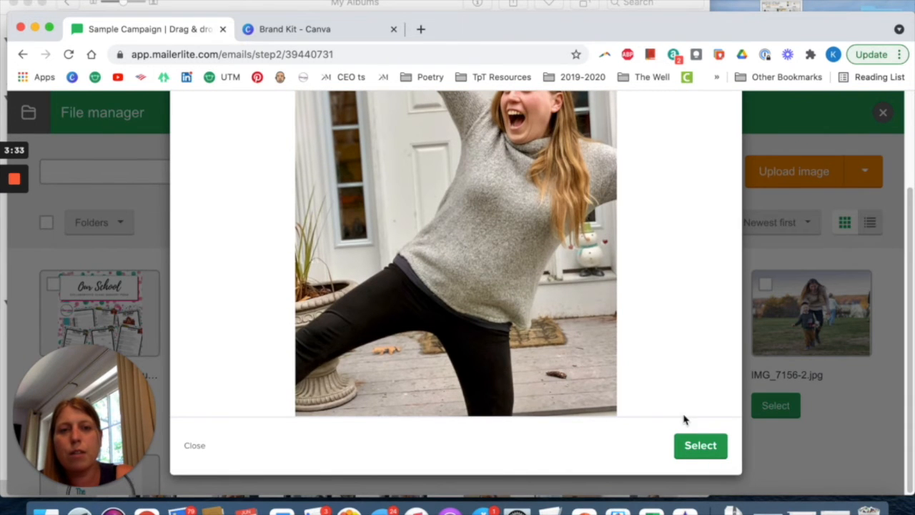
left_click(701, 450)
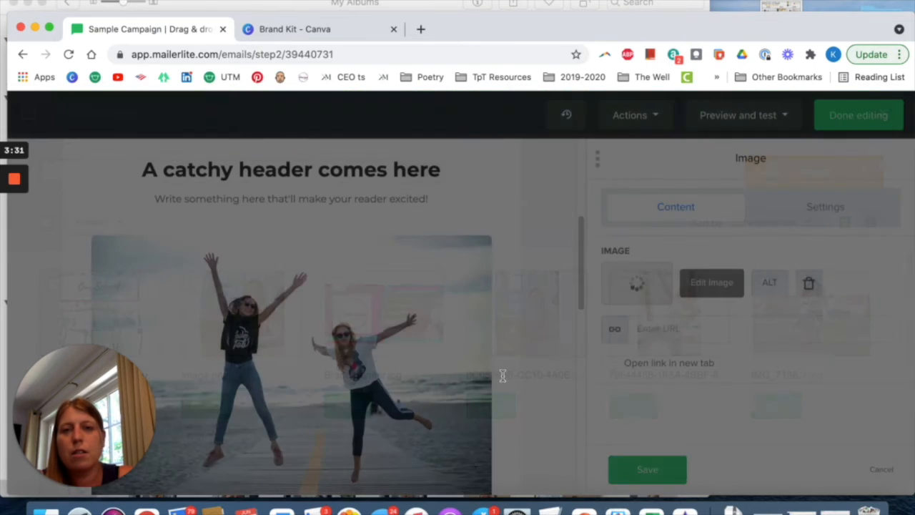
Shrink the photo of the woman in the gray sweater to about 403 x 537 in its image block.
scroll(247, 359, "down", 3)
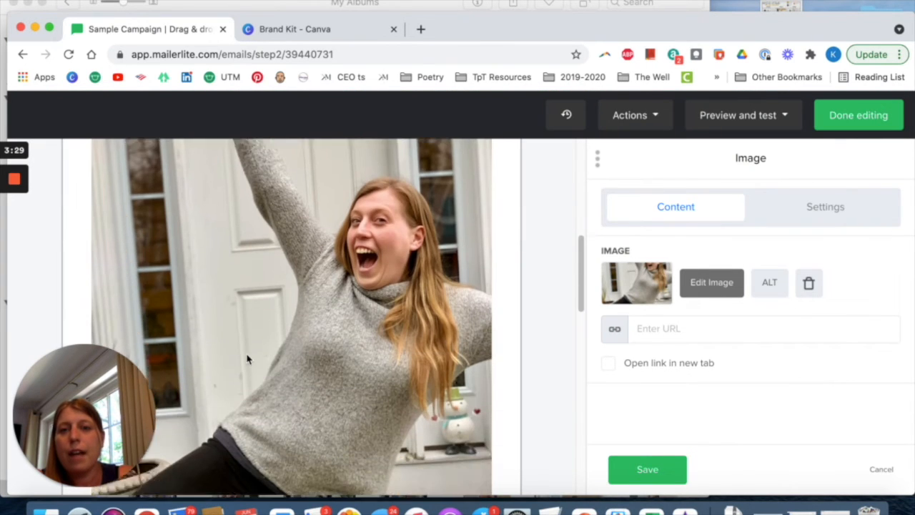
scroll(247, 359, "down", 5)
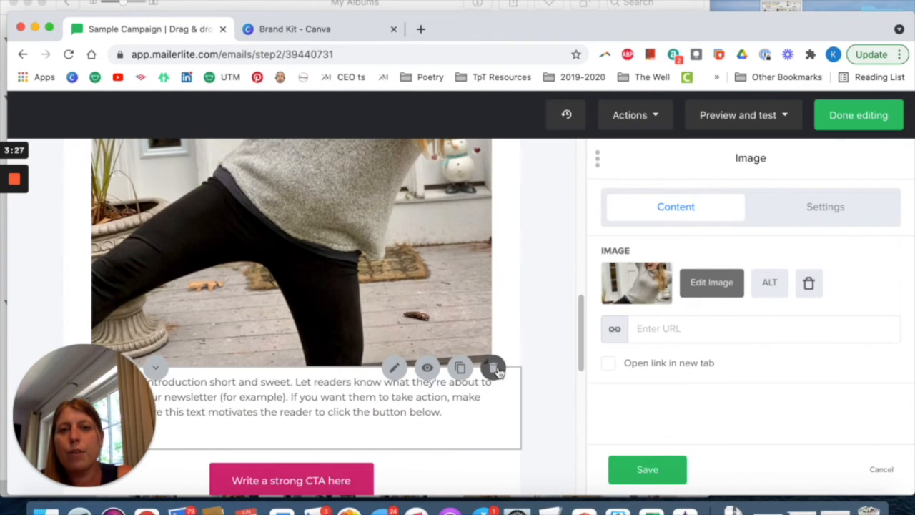
left_click_drag(460, 309, 396, 209)
scroll(396, 209, "up", 3)
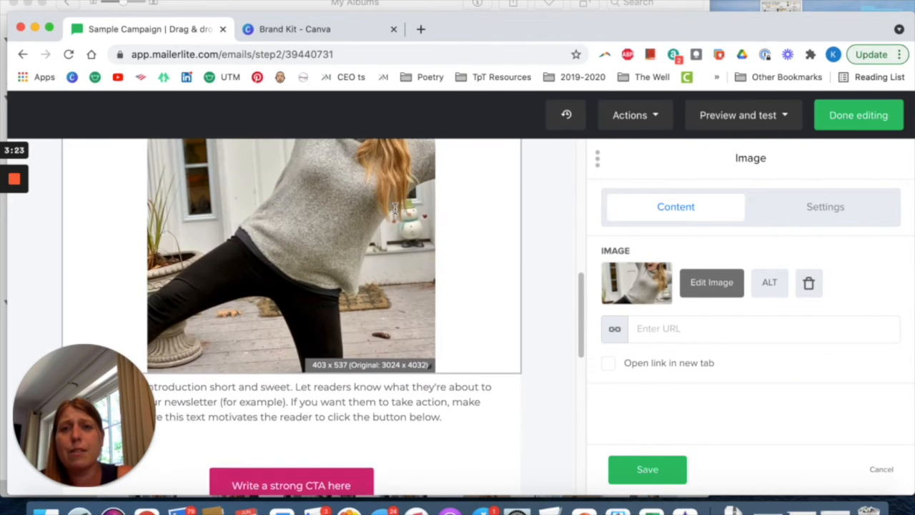
scroll(396, 209, "up", 2)
scroll(392, 222, "down", 3)
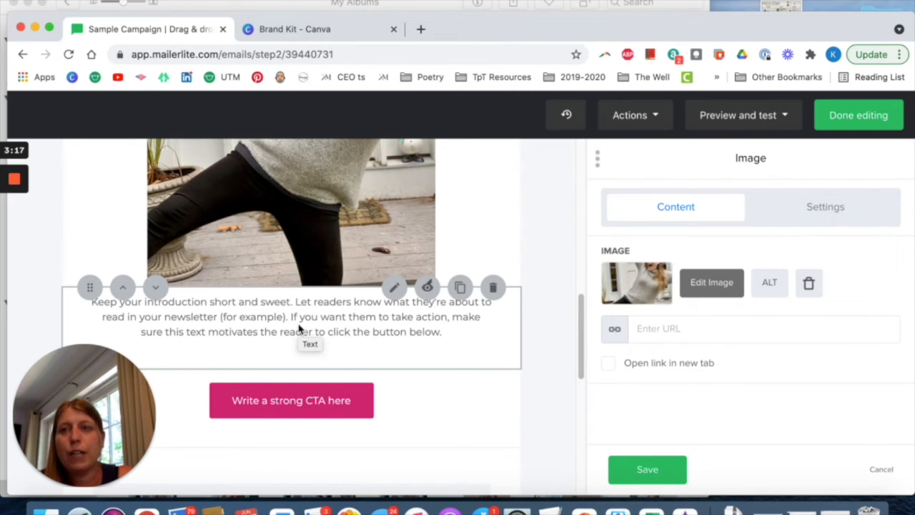
In a new browser tab, switch to the teaching business's Google account and open Google Drive.
left_click(420, 28)
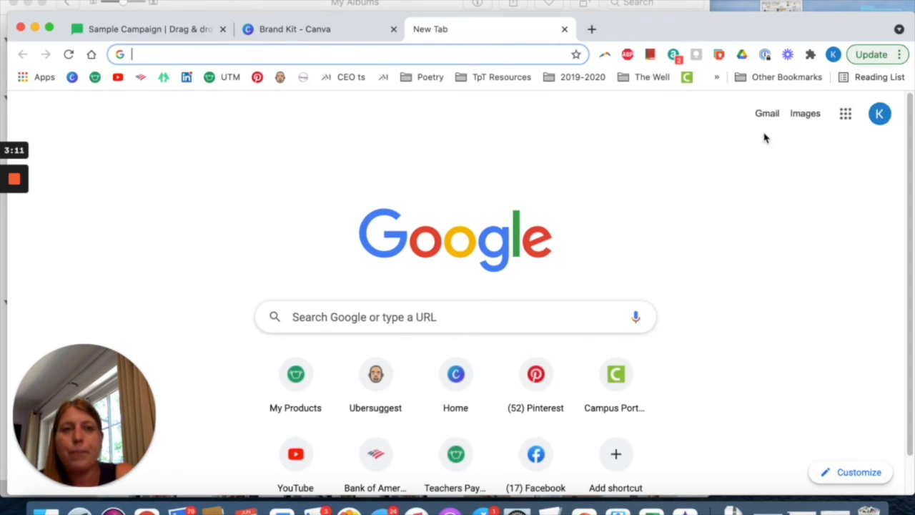
left_click(881, 114)
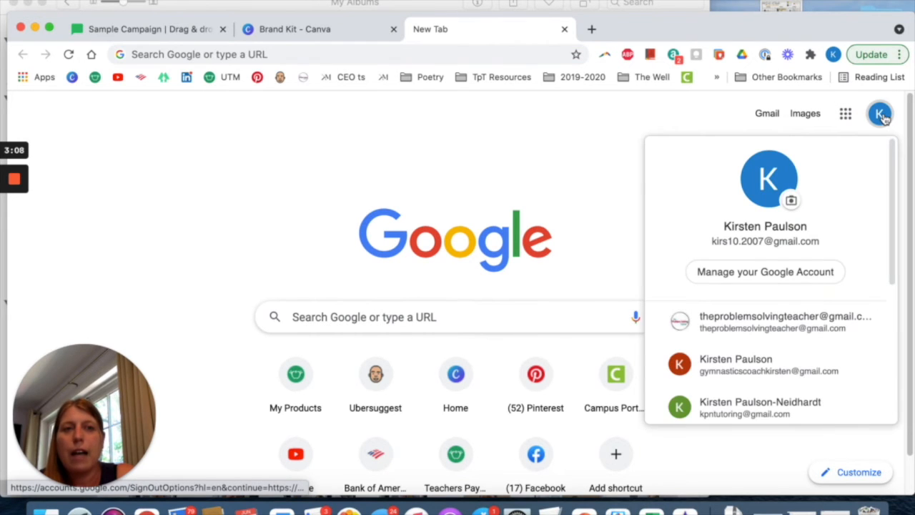
left_click(774, 332)
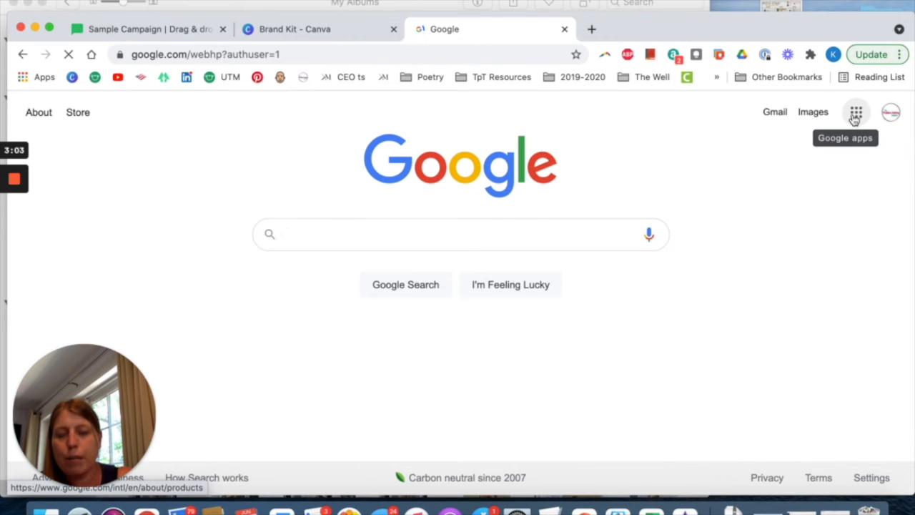
left_click(856, 116)
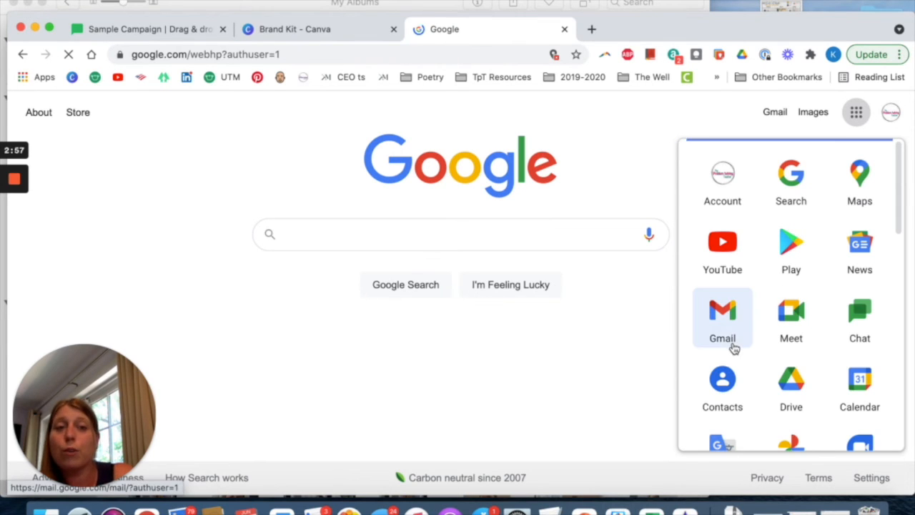
left_click(790, 386)
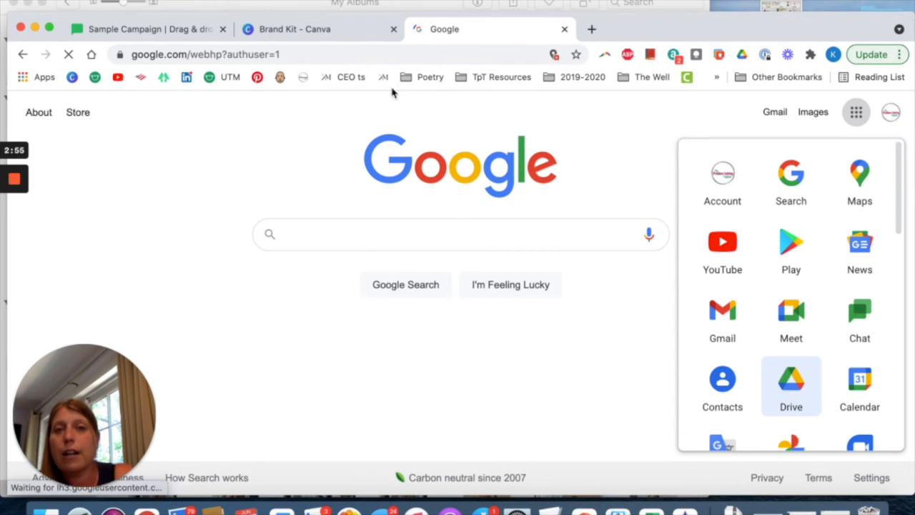
Back in MailerLite, change the label of the call-to-action button below the introduction text to "Free Poetry Lesson".
left_click(171, 34)
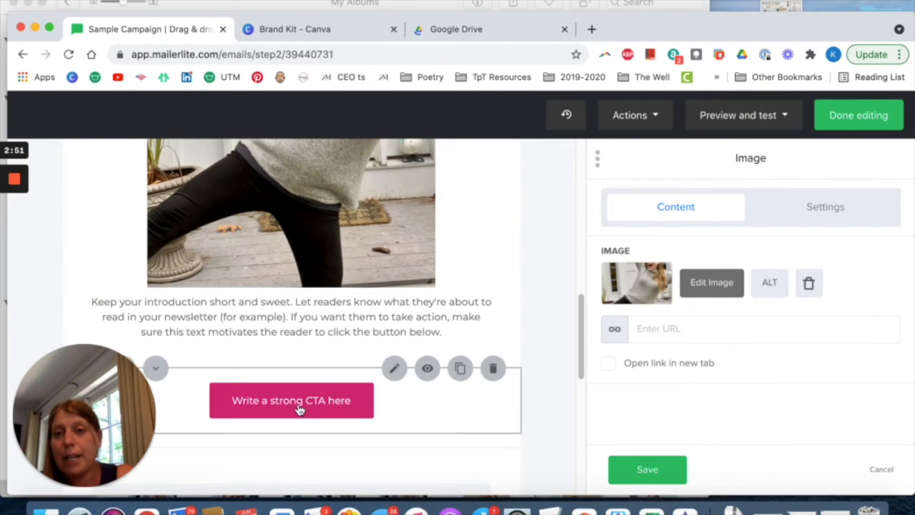
left_click(359, 327)
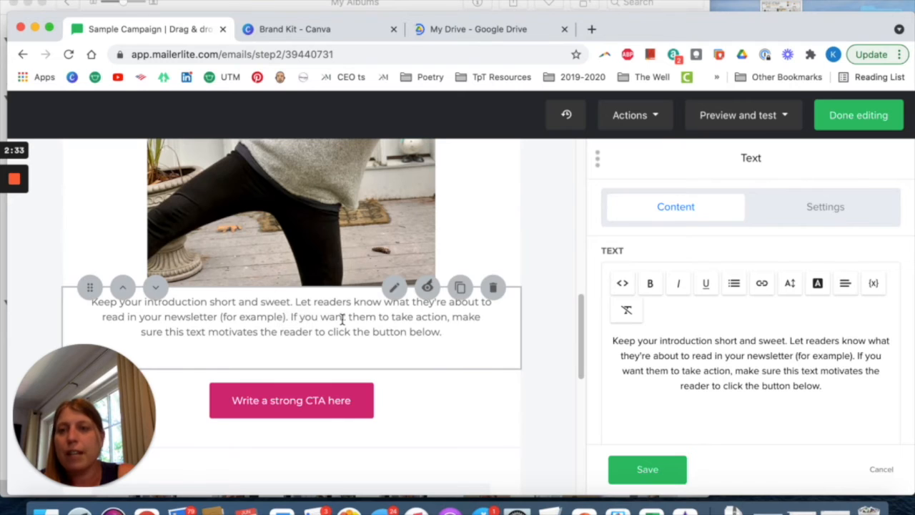
scroll(391, 348, "down", 3)
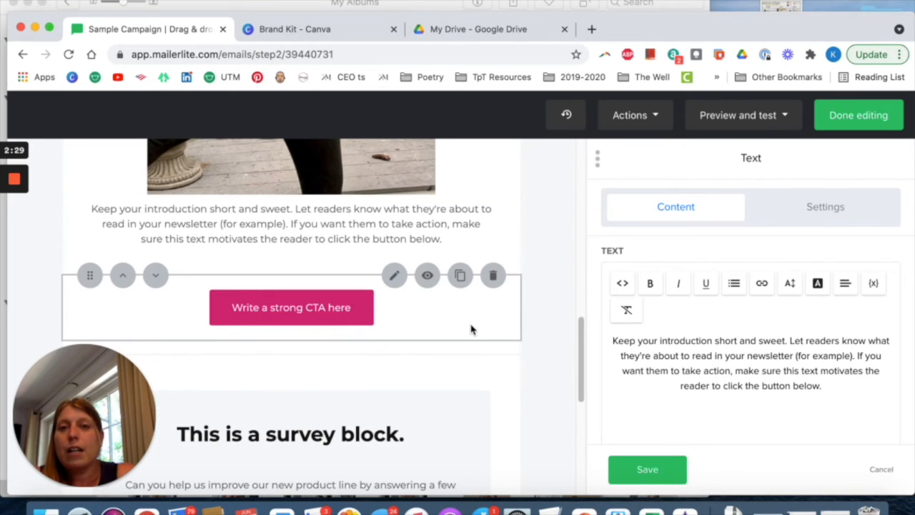
left_click(470, 330)
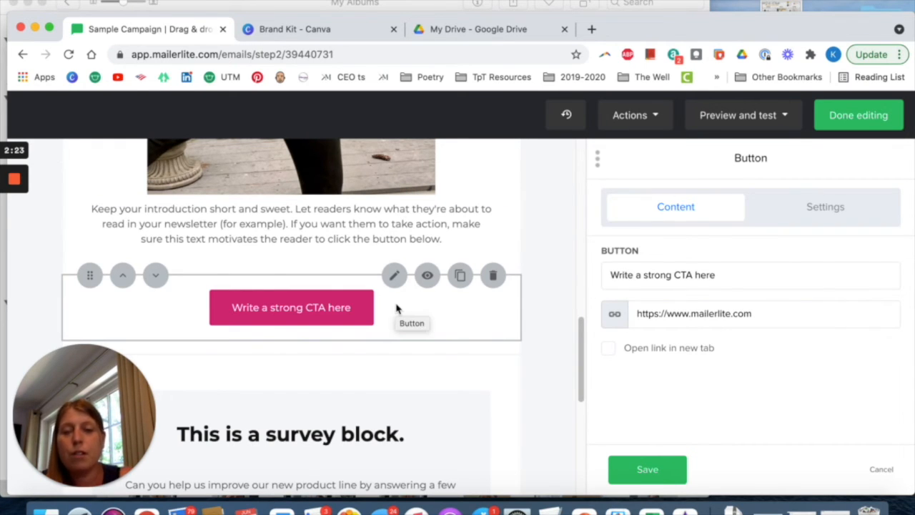
left_click(747, 285)
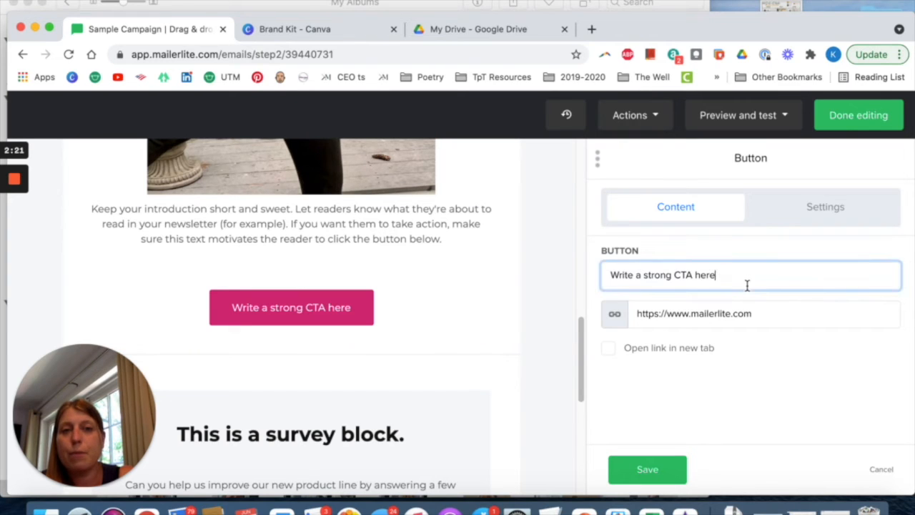
left_click_drag(744, 281, 568, 267)
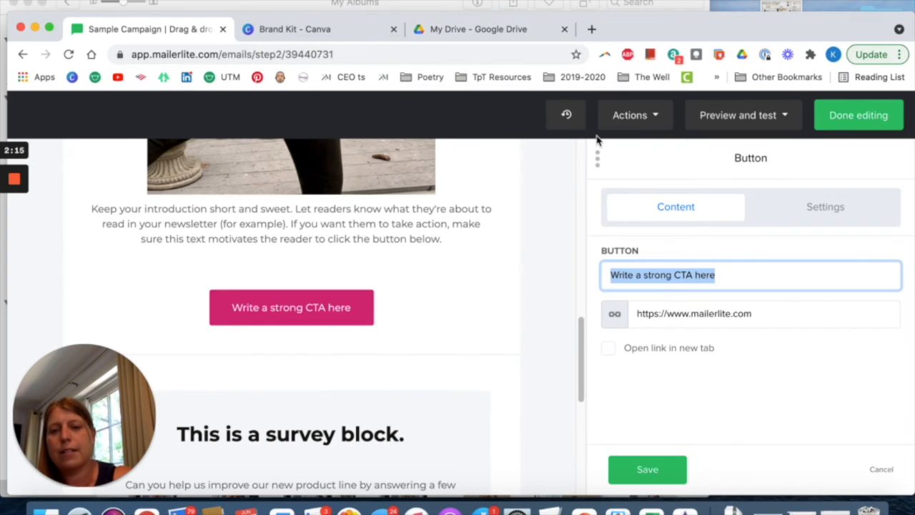
type("Free Poetry Lesson")
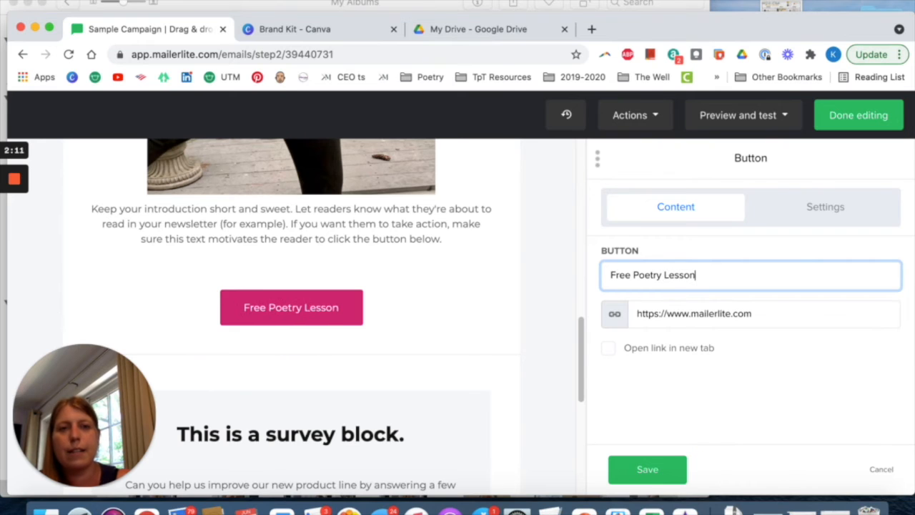
scroll(460, 331, "down", 1)
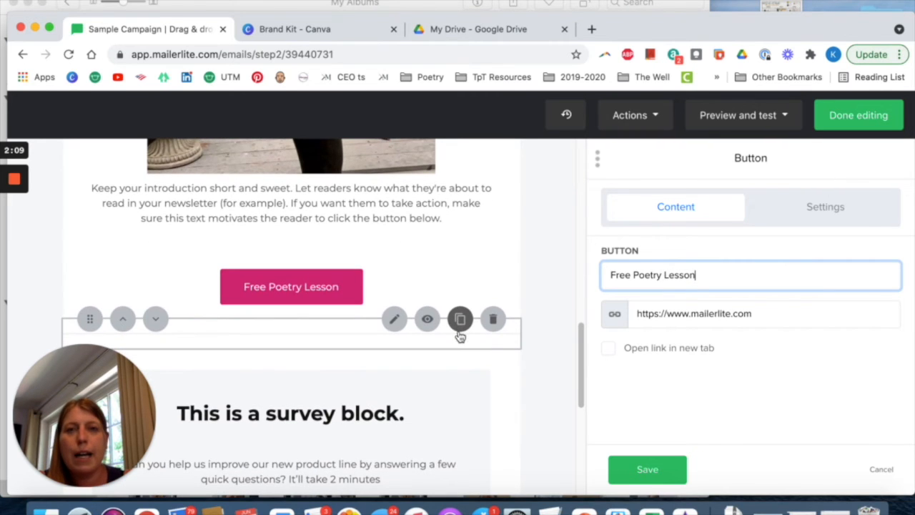
scroll(351, 308, "up", 5)
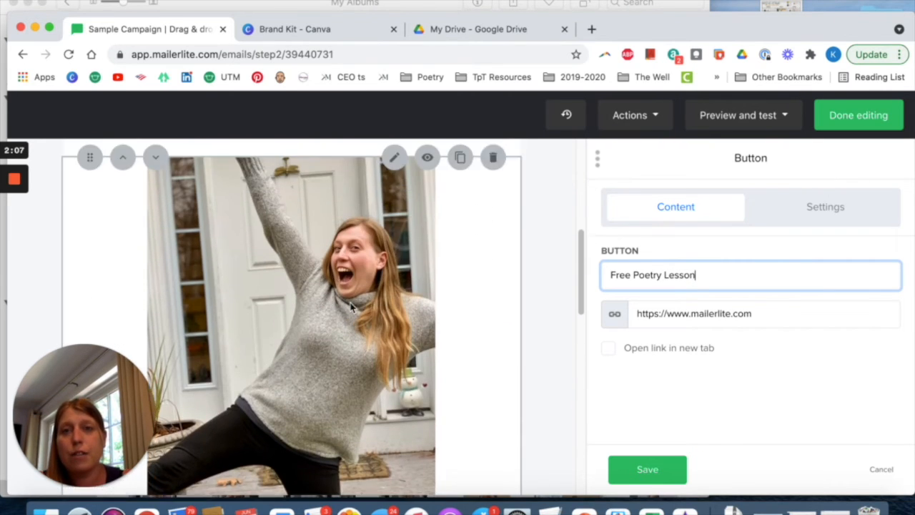
scroll(351, 336, "down", 5)
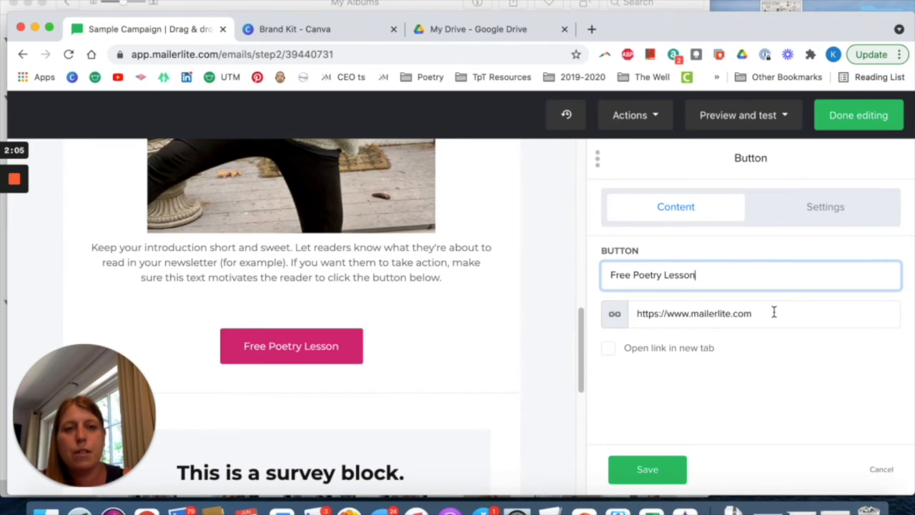
Select the button's link address for replacement, and in Google Drive open Email Lead Magnet - Collaborative Senses Poem inside the Email List folder.
left_click(773, 312)
left_click_drag(771, 312, 600, 305)
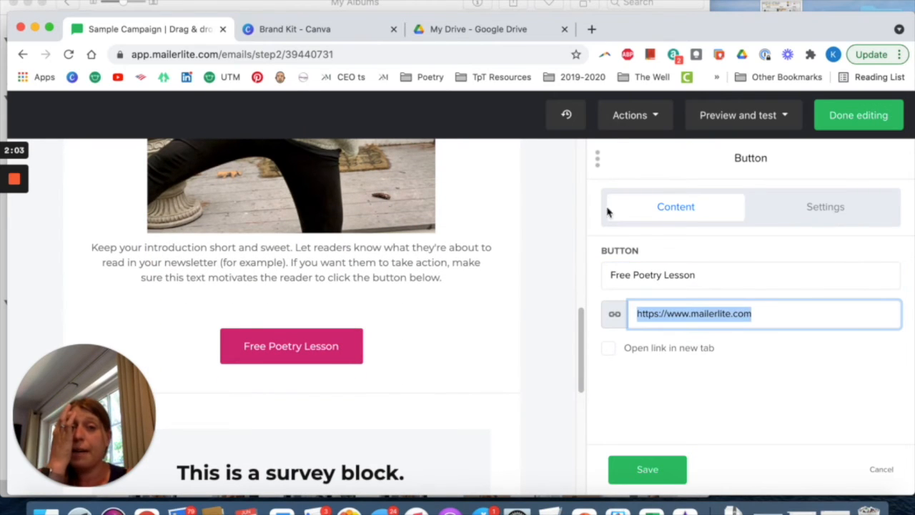
left_click(514, 35)
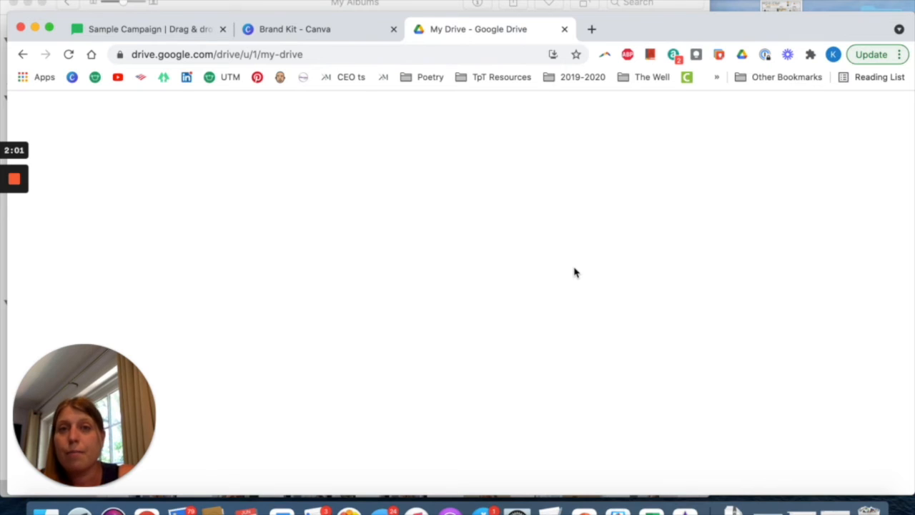
scroll(329, 366, "down", 5)
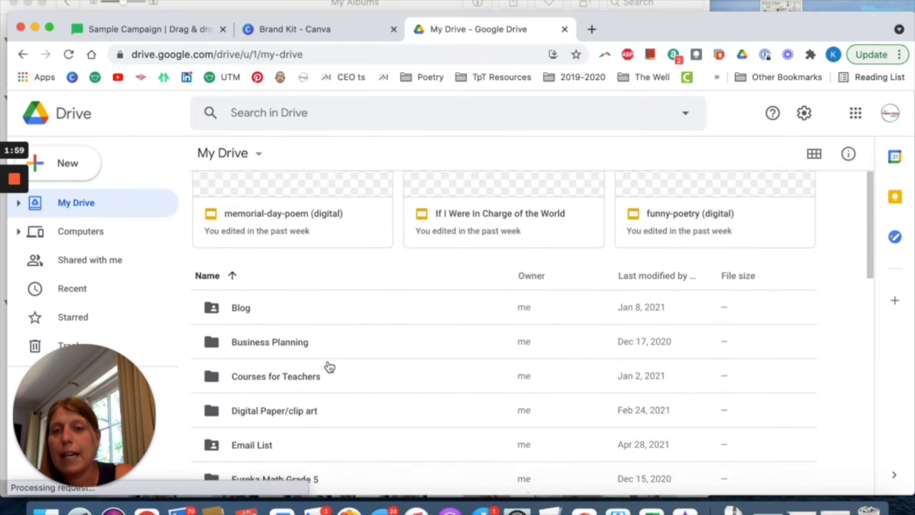
scroll(329, 366, "down", 6)
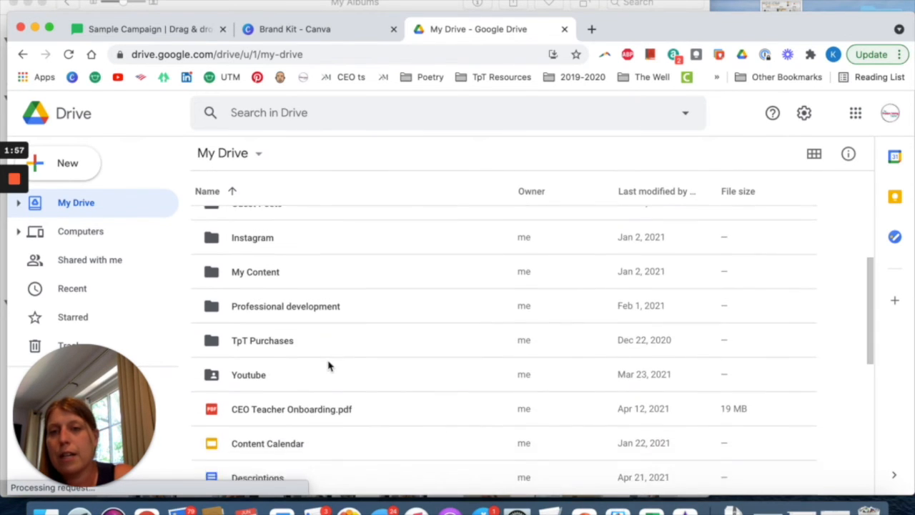
scroll(329, 366, "up", 5)
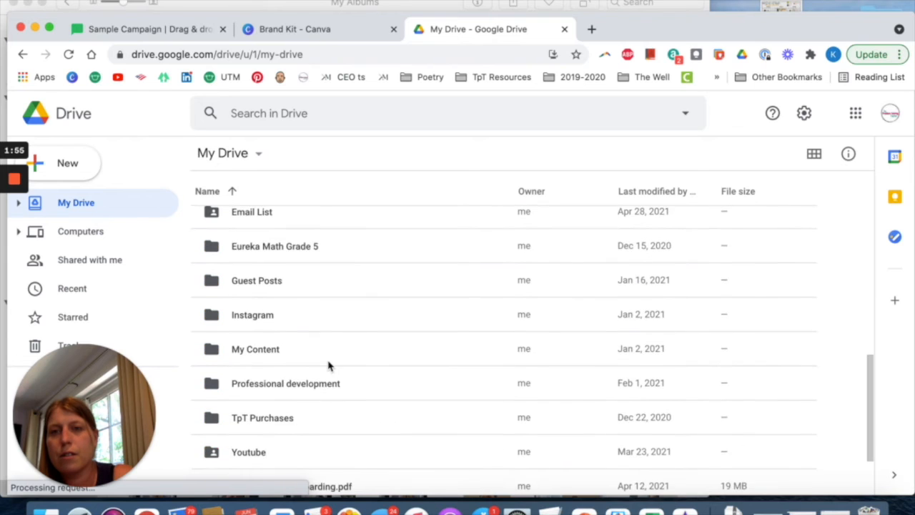
double_click(268, 279)
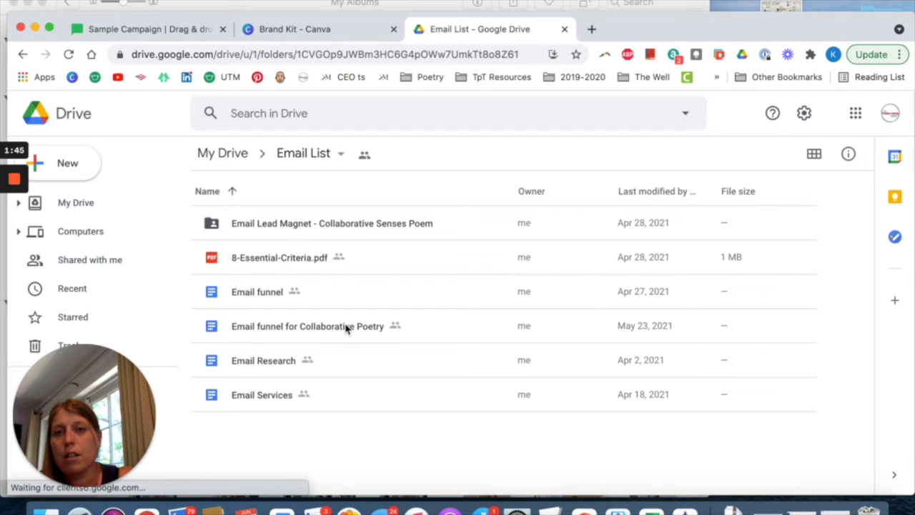
left_click(347, 328)
left_click(358, 230)
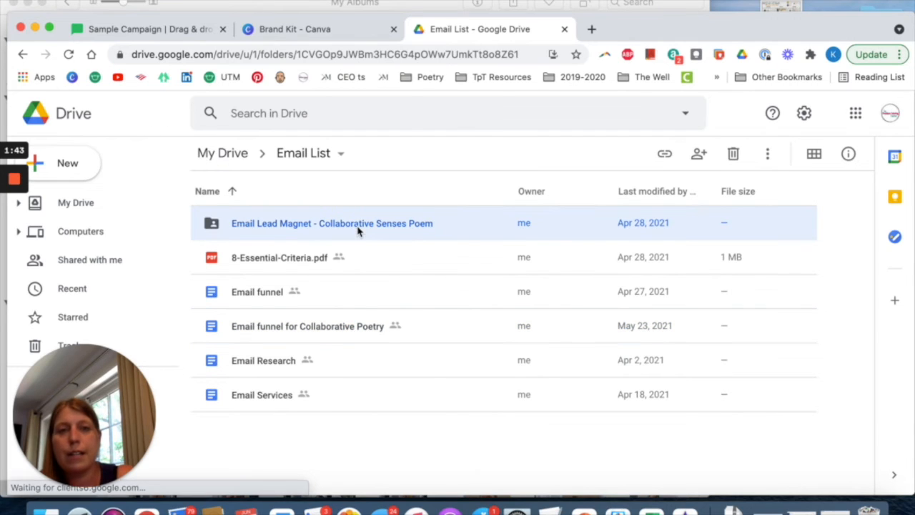
double_click(358, 230)
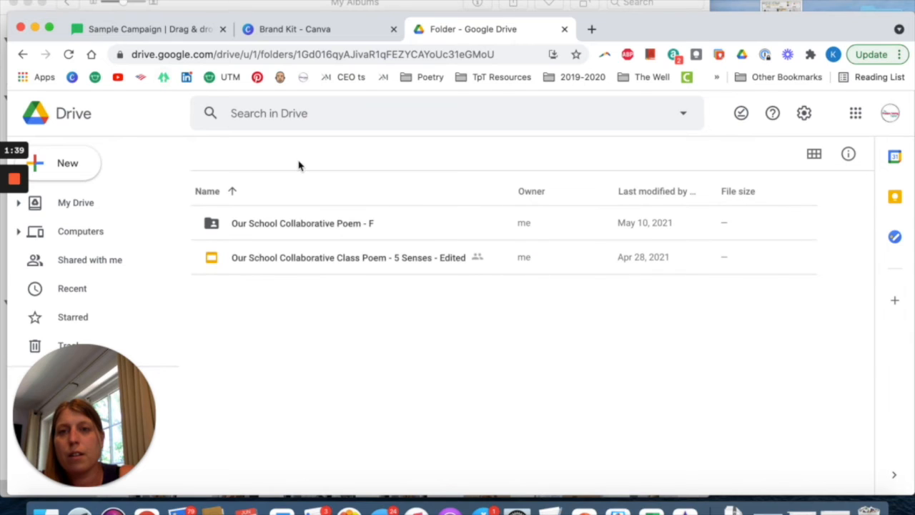
Copy the sharing link of the folder Our School Collaborative Poem - F.
right_click(325, 230)
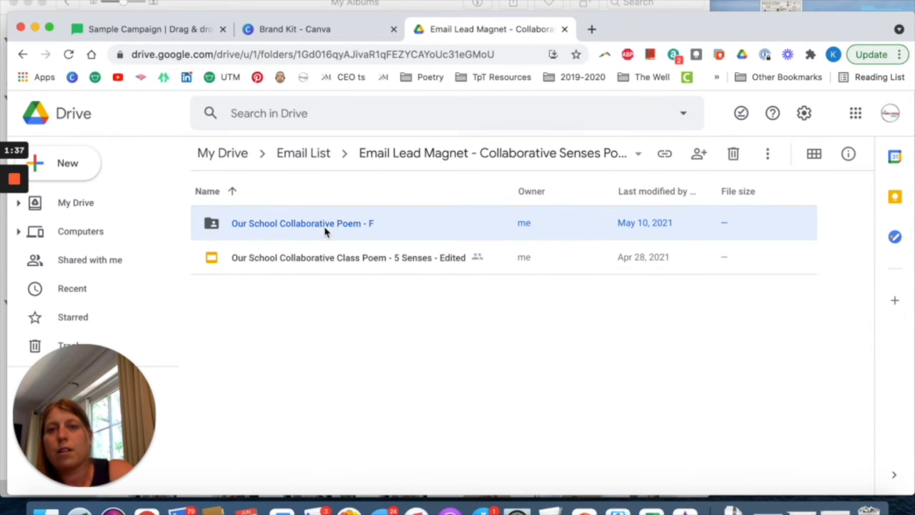
left_click(340, 218)
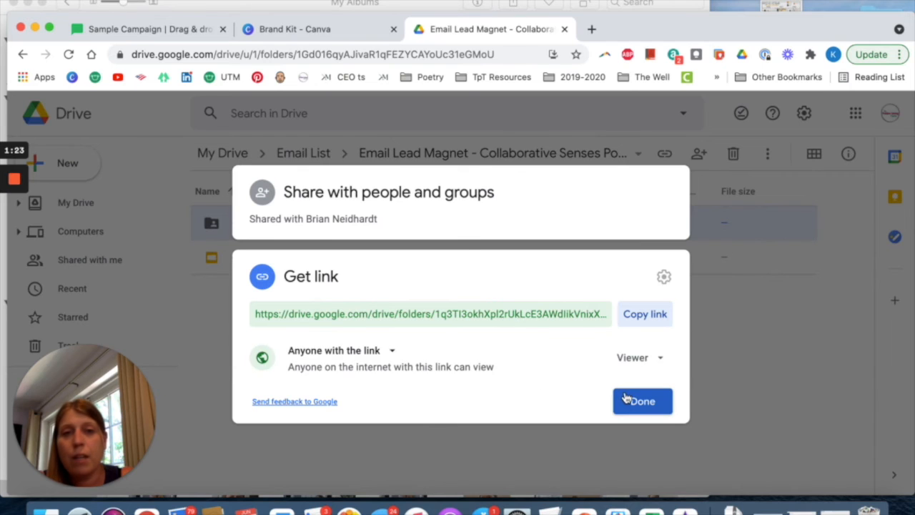
left_click(631, 318)
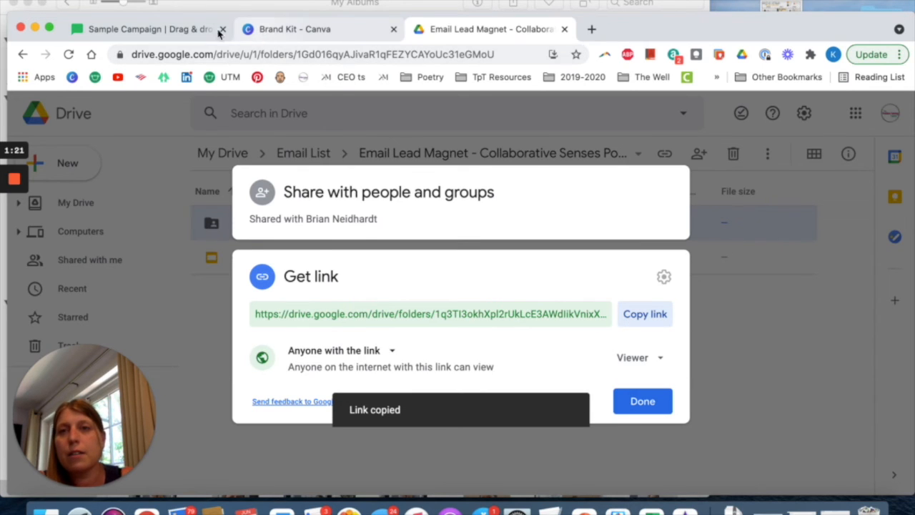
Back in MailerLite, save the button with the copied folder link, its ending changed to usp=copy, set to open in a new tab.
left_click(179, 27)
key("super+v")
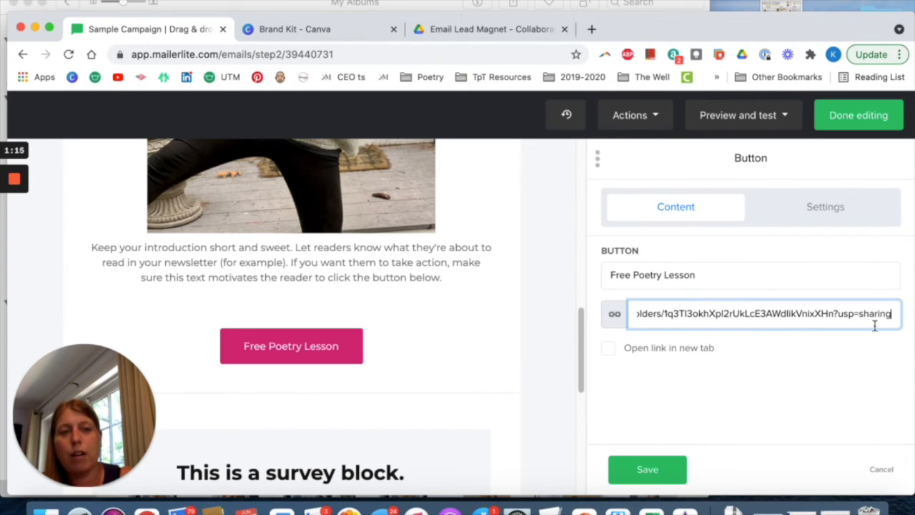
key("BackSpace")
key("BackSpace")
key("BackSpace")
key("BackSpace")
key("BackSpace")
key("BackSpace")
key("BackSpace")
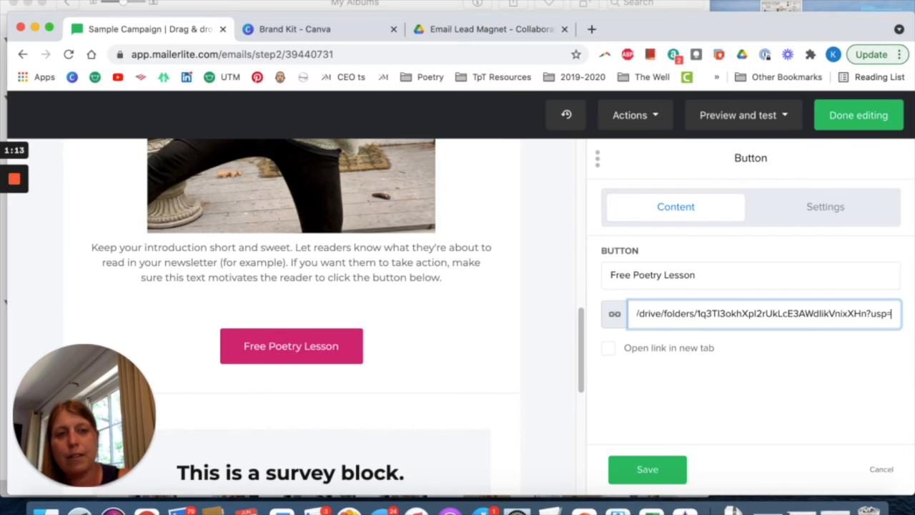
type("copy")
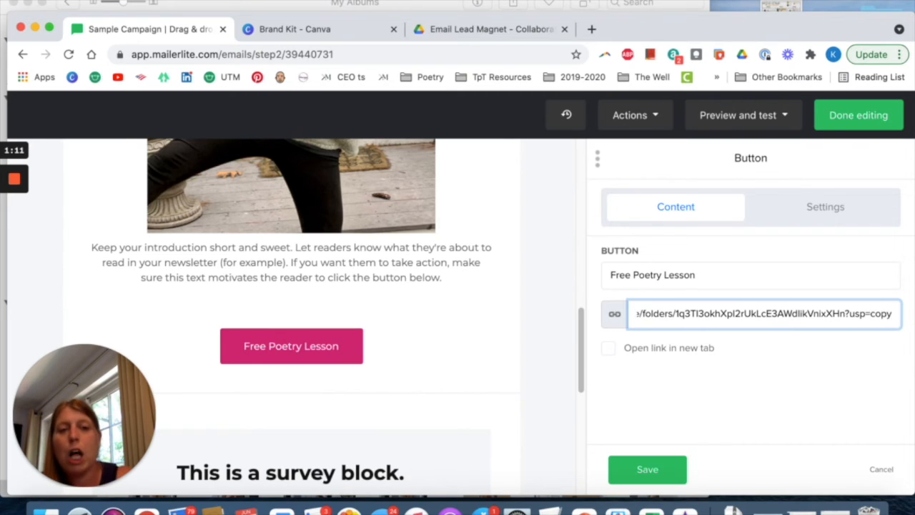
left_click(609, 348)
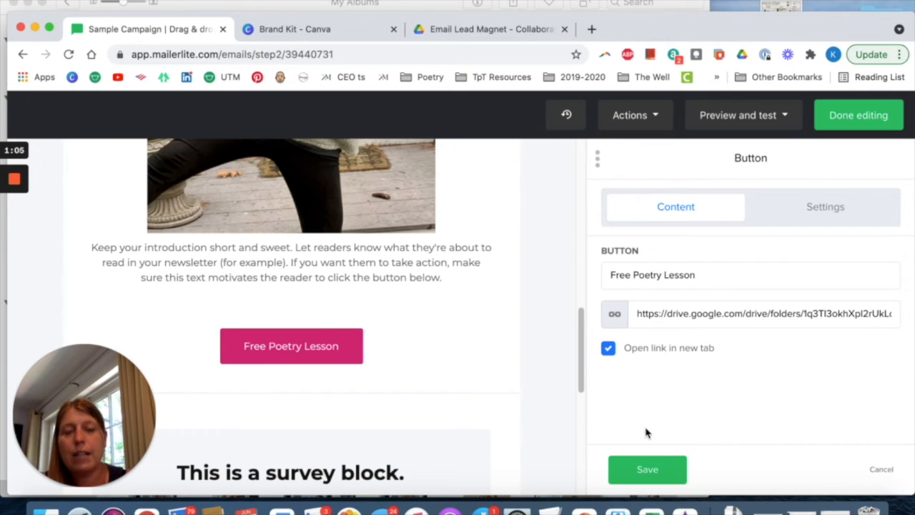
left_click(647, 469)
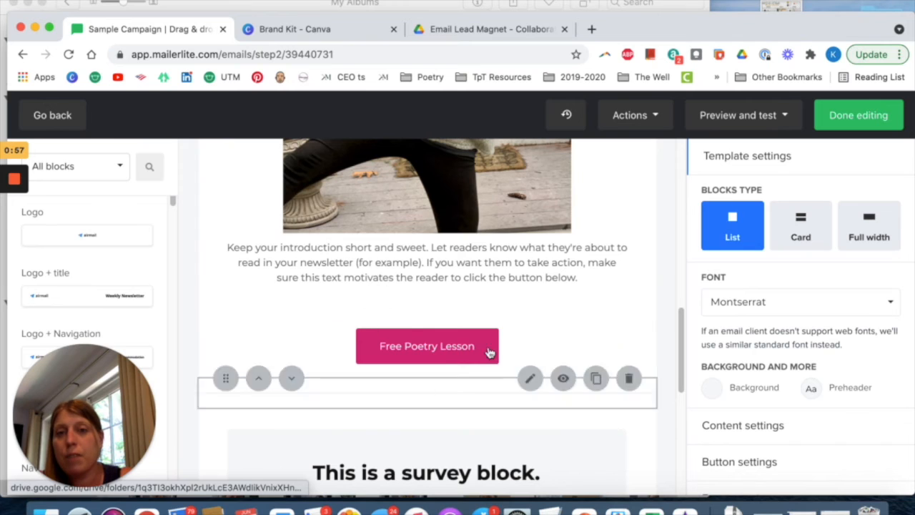
Delete the survey block below the Free Poetry Lesson button.
scroll(465, 348, "down", 5)
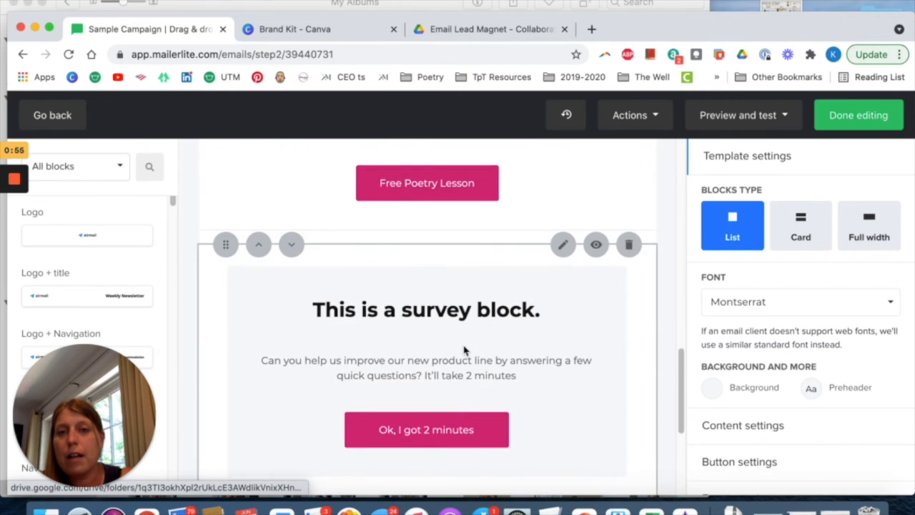
scroll(463, 350, "up", 1)
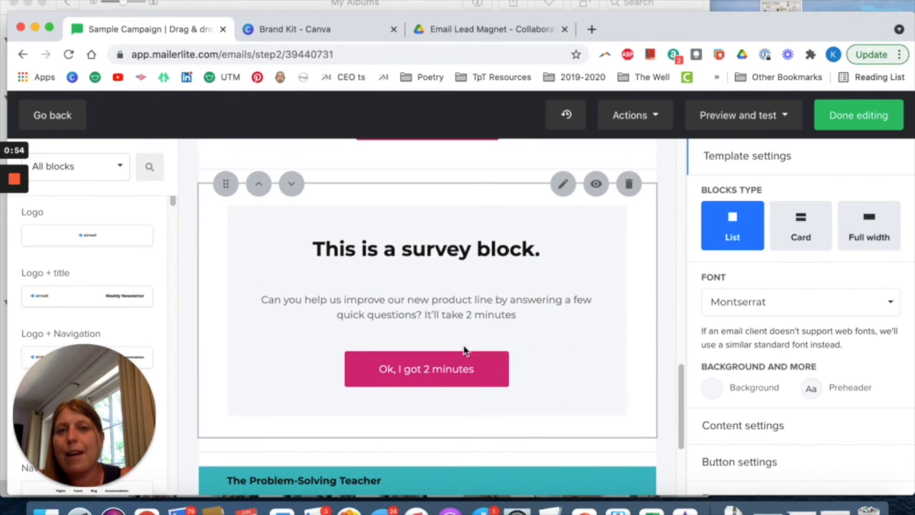
left_click(629, 184)
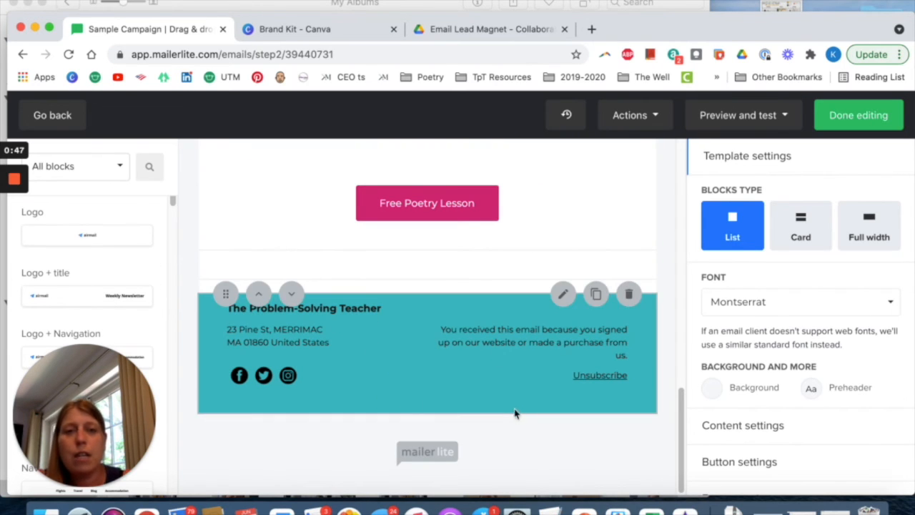
Open the teal footer block for editing and remove the street address from its company details.
scroll(741, 364, "down", 1)
scroll(741, 363, "down", 1)
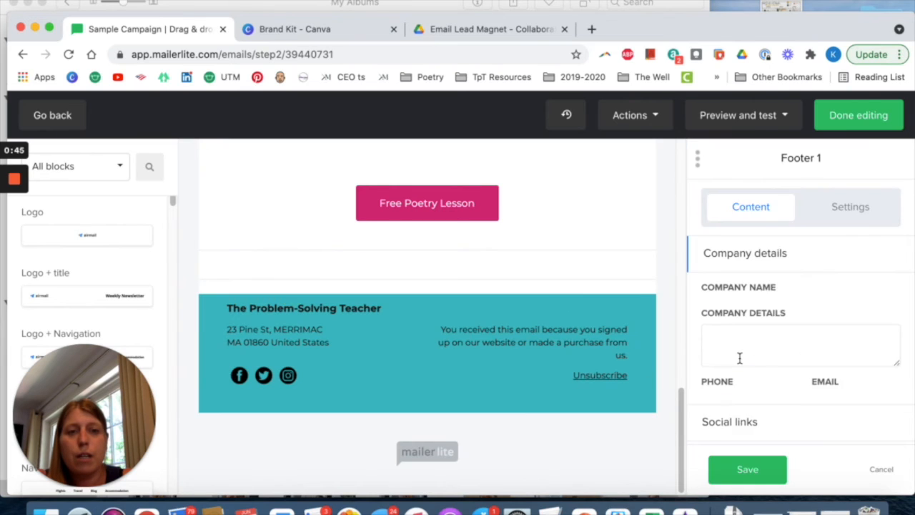
scroll(697, 352, "down", 3)
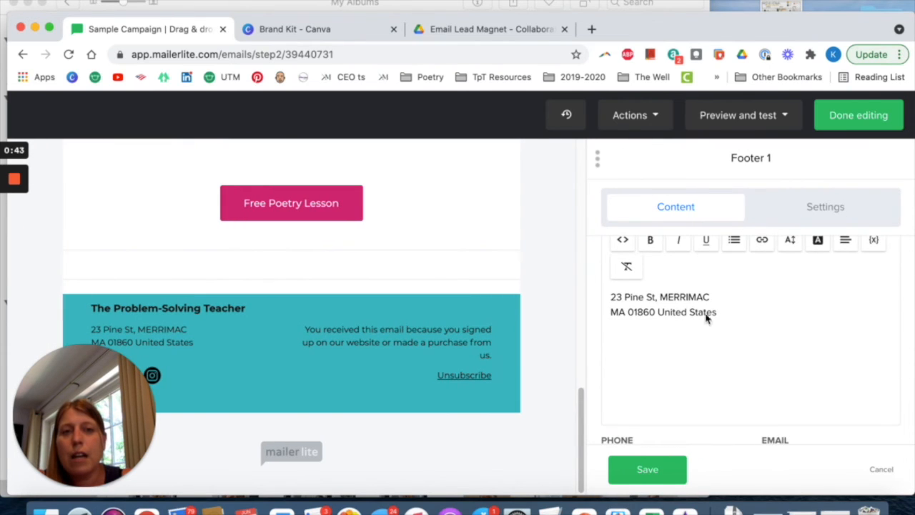
left_click(728, 301)
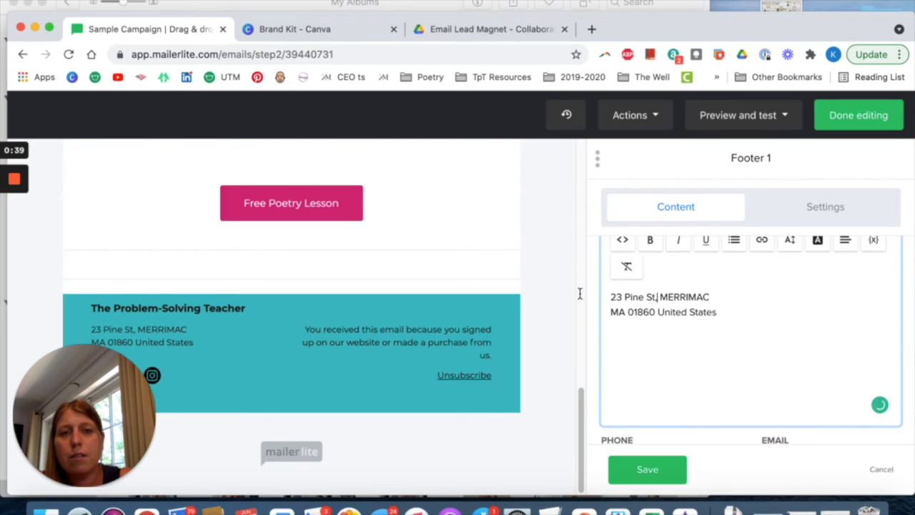
left_click_drag(587, 294, 573, 291)
key("BackSpace")
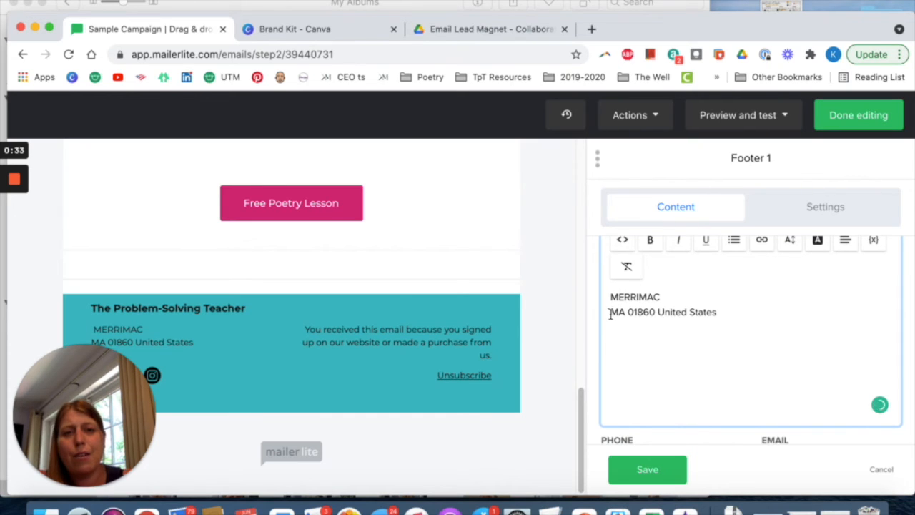
Join the two remaining address lines in the footer's company details, separating the town and state with a comma.
left_click(610, 314)
key("BackSpace")
key("BackSpace")
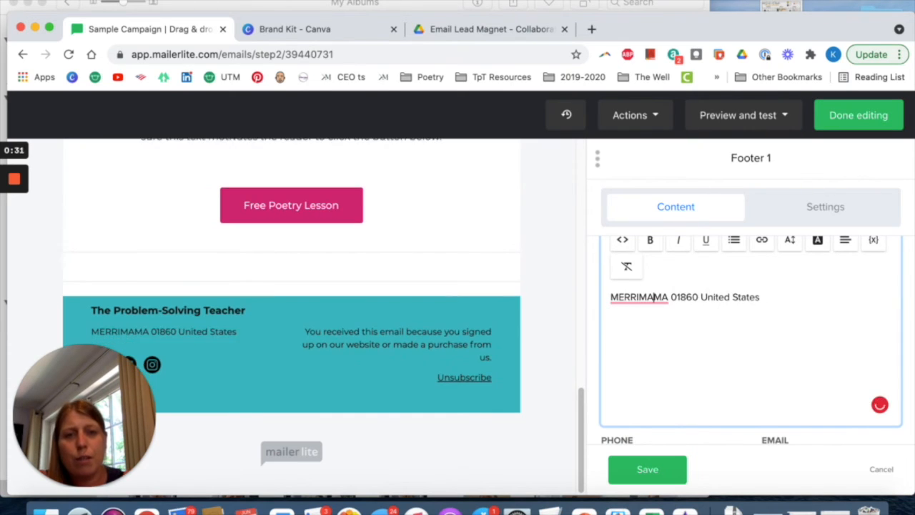
type("c,")
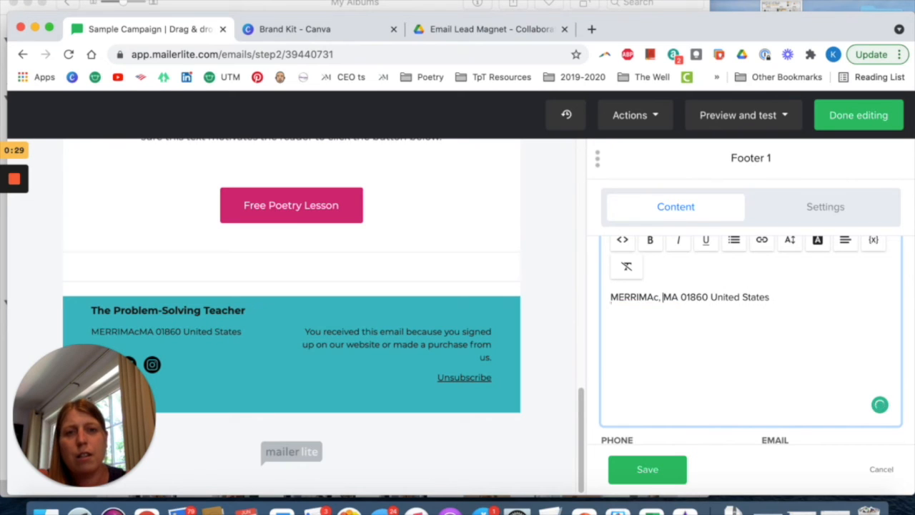
key("BackSpace")
key("BackSpace")
key("BackSpace")
type("C")
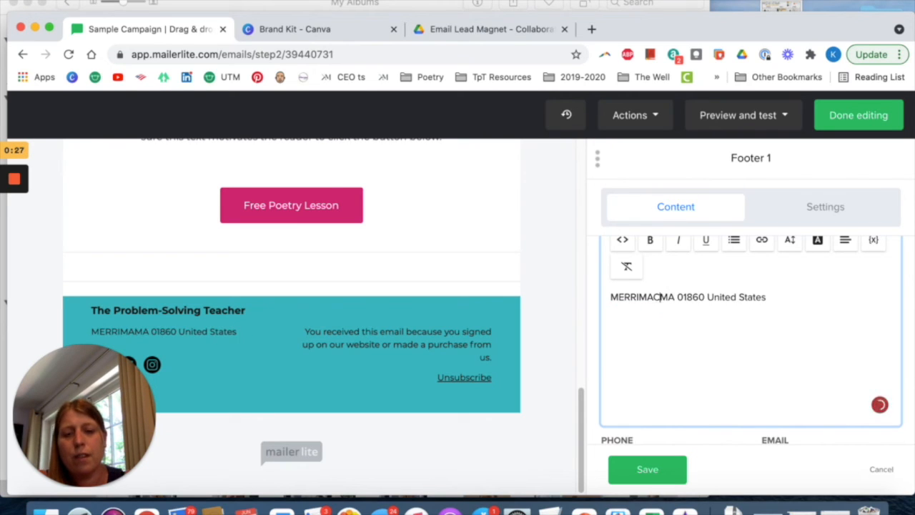
type(",")
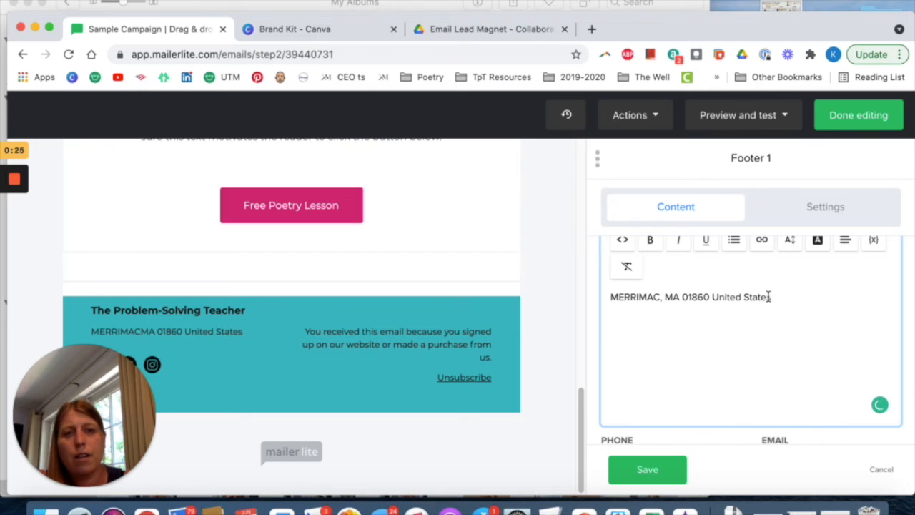
Remove the country and postal code from the footer's company details, keeping only town and state.
left_click_drag(707, 297, 772, 297)
key("BackSpace")
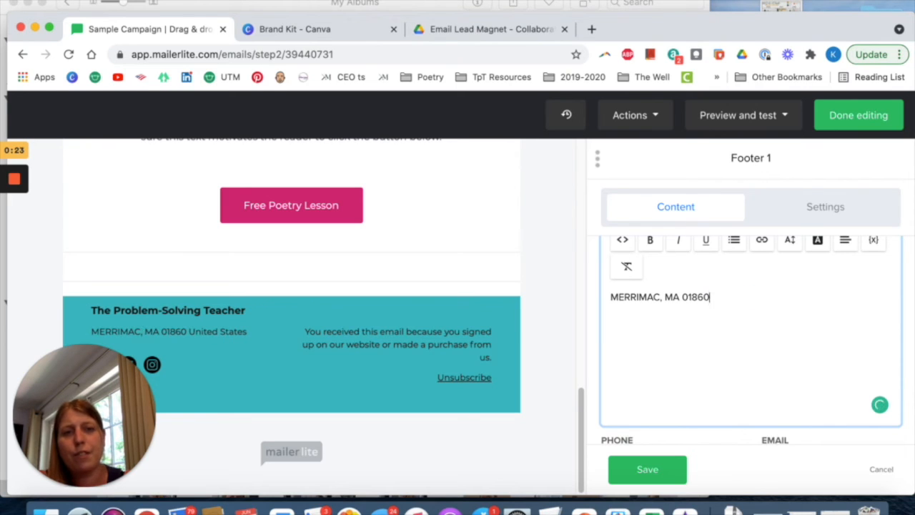
key("BackSpace")
key("BackSpace")
key("BackSpace")
key("BackSpace")
key("BackSpace")
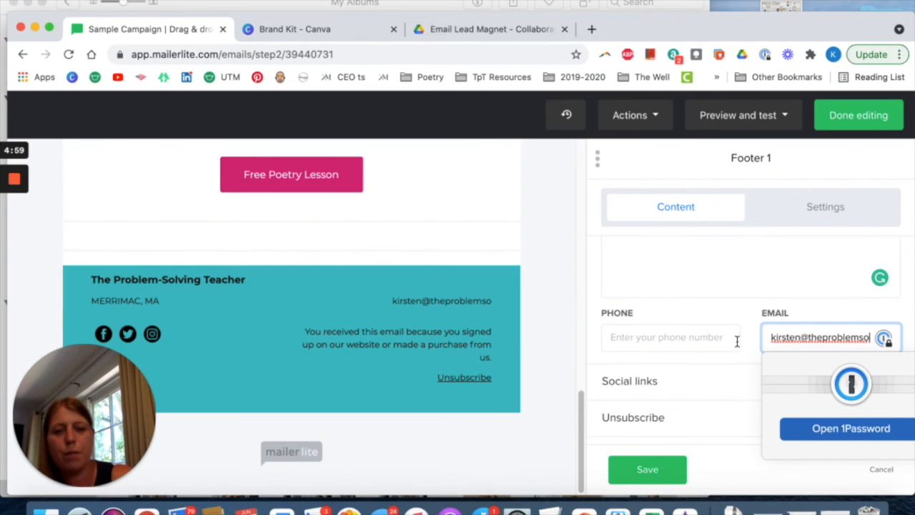
Enter the business contact's email address in the footer's email field.
type("lemso")
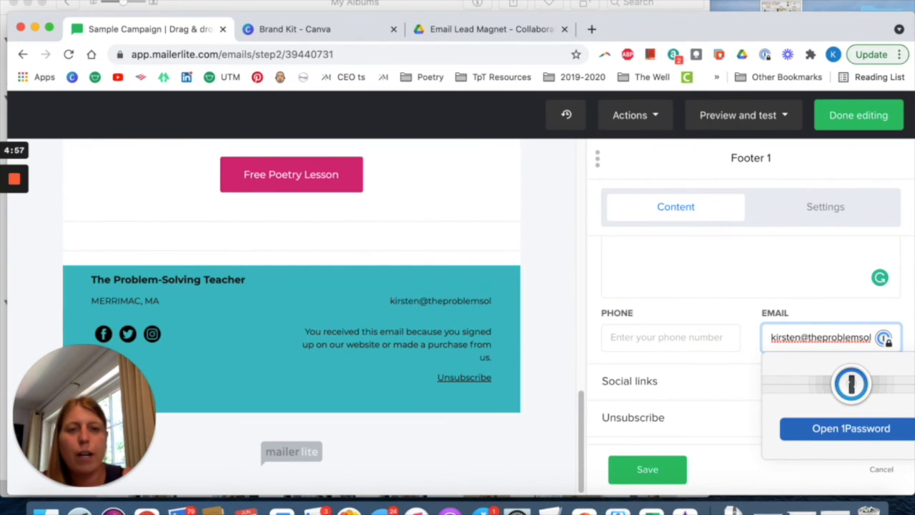
type("l")
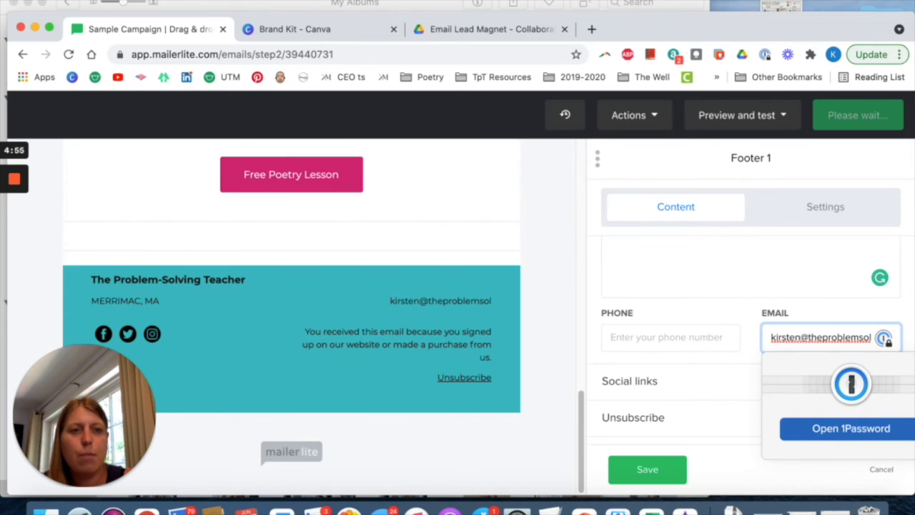
type("ving")
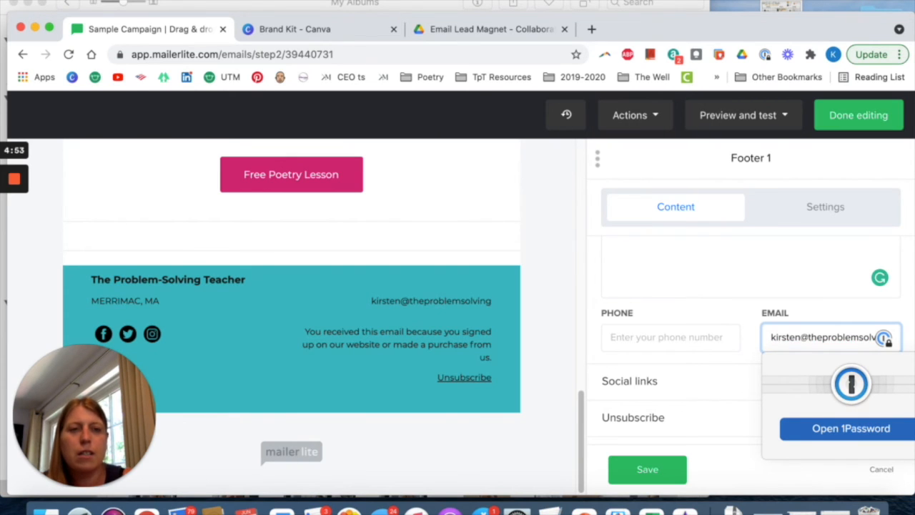
type("teacher.com")
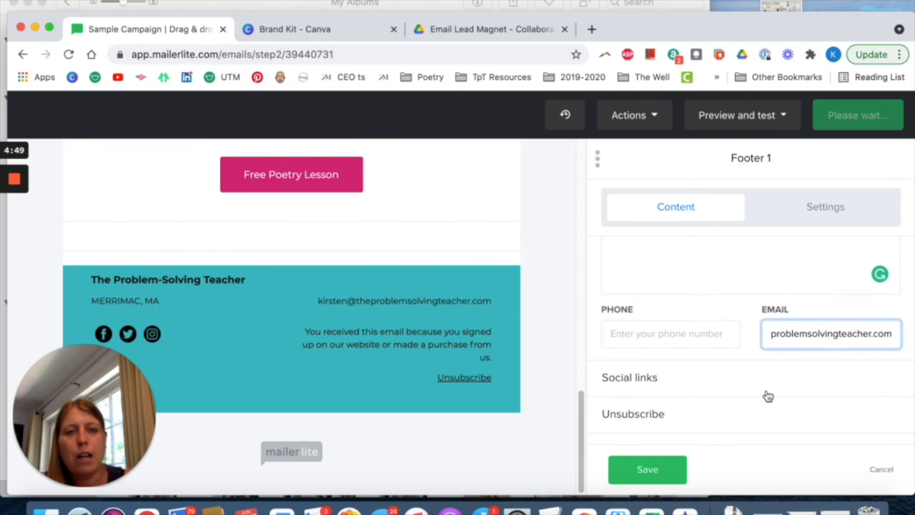
Review the footer's social links and the networks offered for the Twitter entry.
left_click(747, 382)
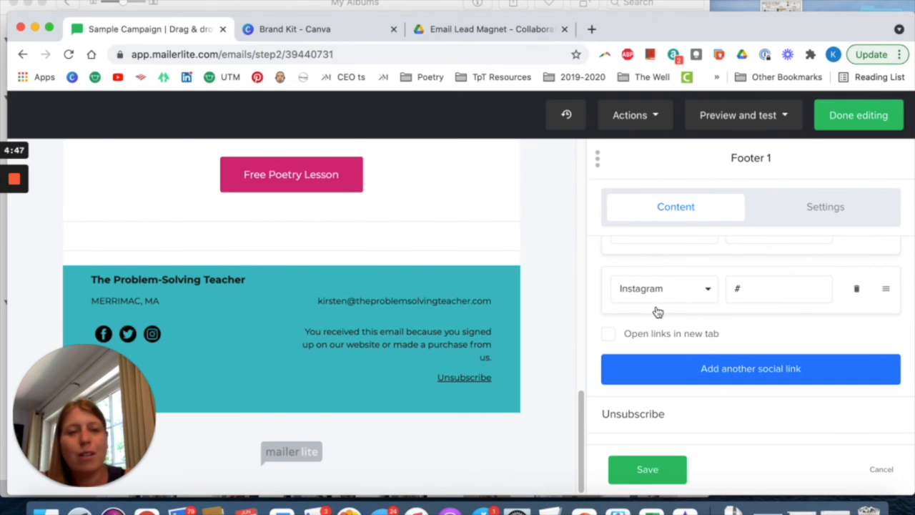
scroll(685, 318, "up", 2)
scroll(685, 317, "down", 1)
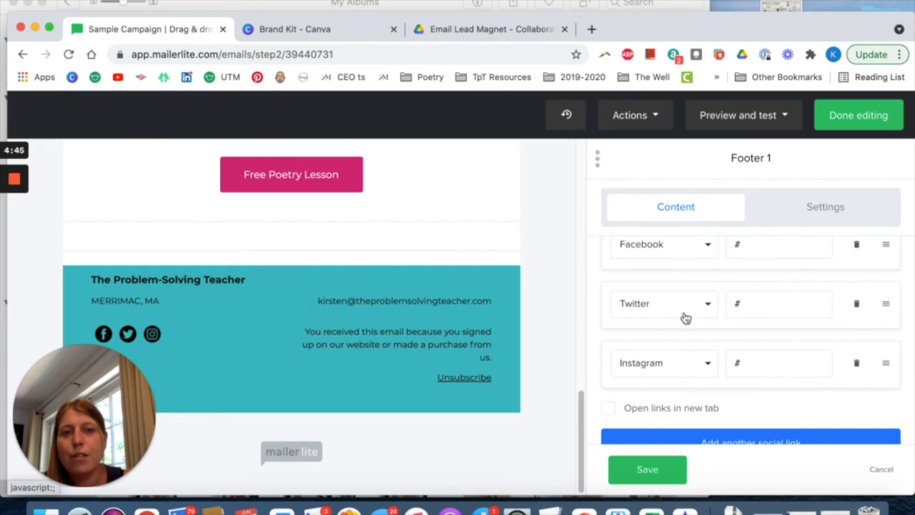
left_click(708, 308)
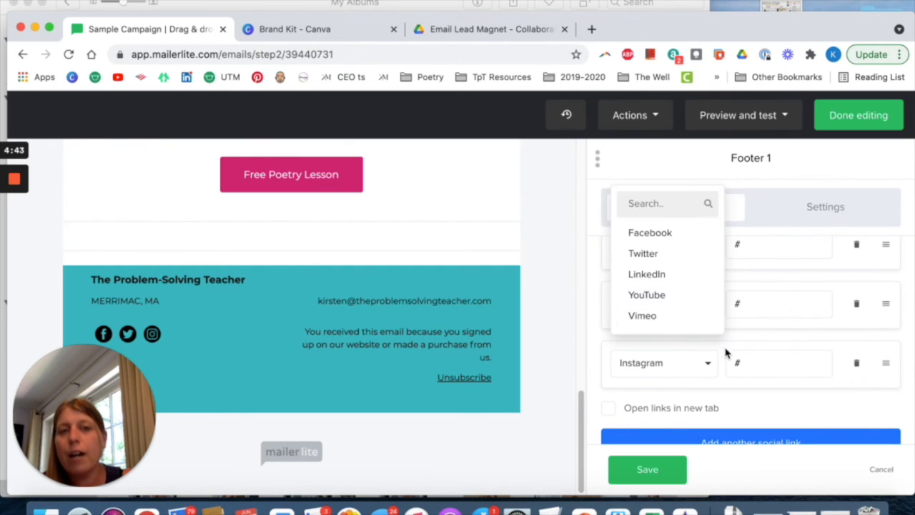
scroll(789, 400, "down", 3)
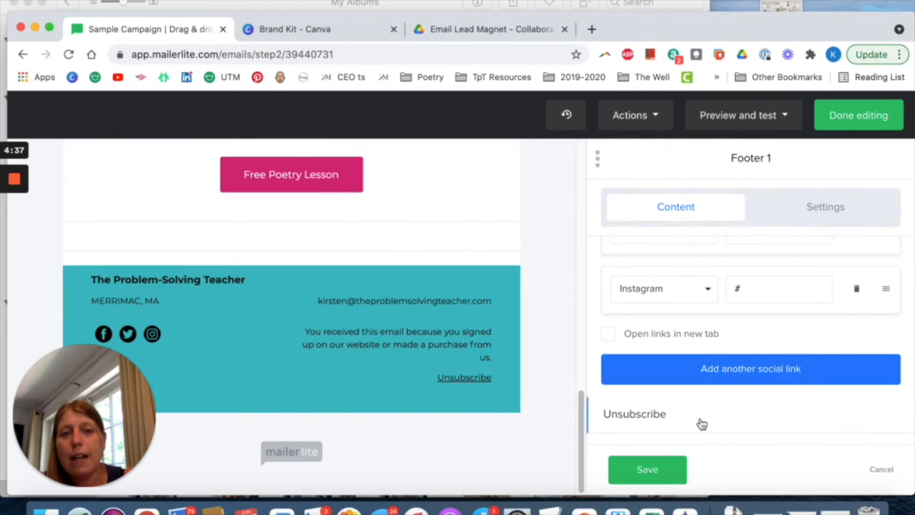
Change the footer's unsubscribe link text to "Unsubscribe, no hard feelings".
left_click(700, 421)
scroll(733, 335, "down", 1)
left_click(725, 399)
type(", no hard feelings")
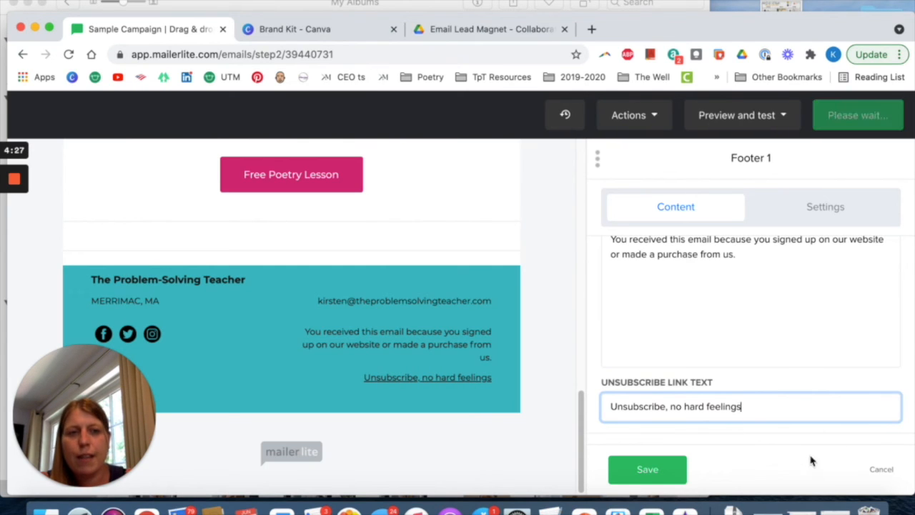
Return to the footer's company details and check the email field.
scroll(764, 346, "up", 3)
scroll(764, 345, "up", 1)
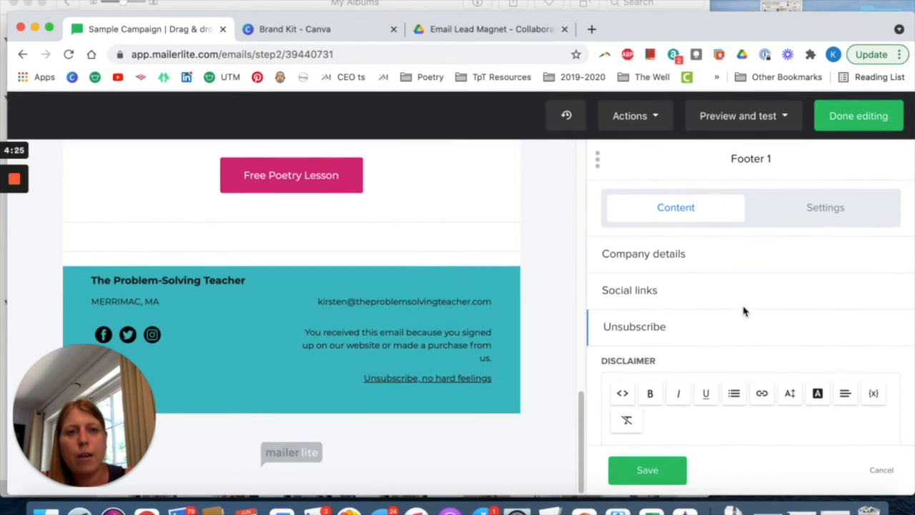
left_click(672, 258)
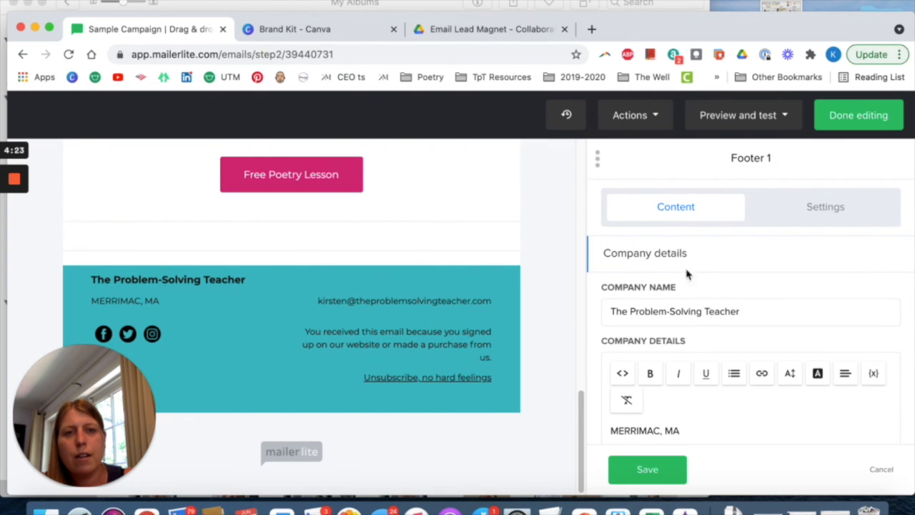
scroll(697, 265, "down", 5)
scroll(699, 263, "down", 2)
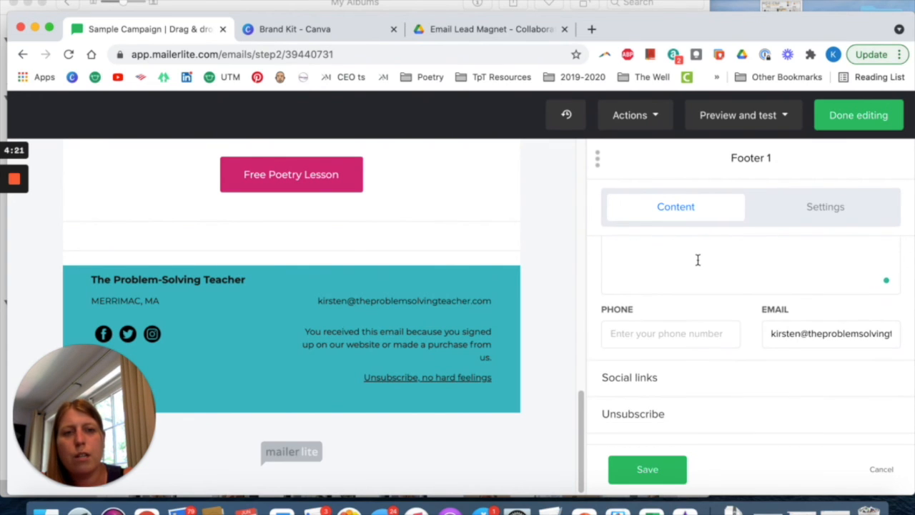
left_click(850, 339)
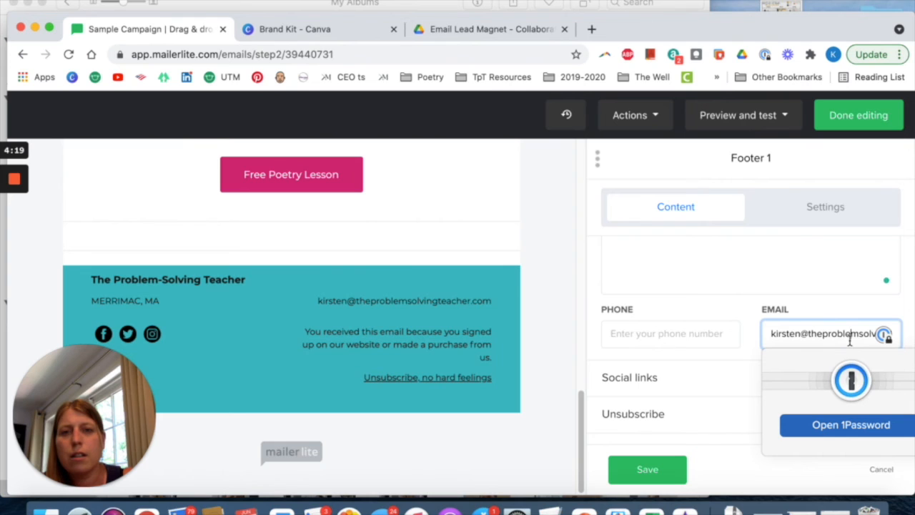
left_click(897, 307)
scroll(840, 334, "down", 1)
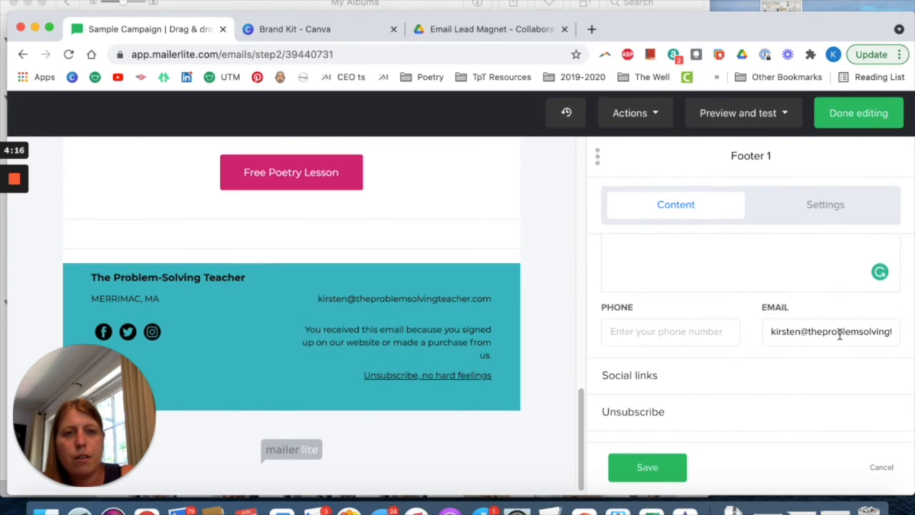
In the footer's design settings, change the text font color to blue #007bff and save the text style.
left_click(818, 217)
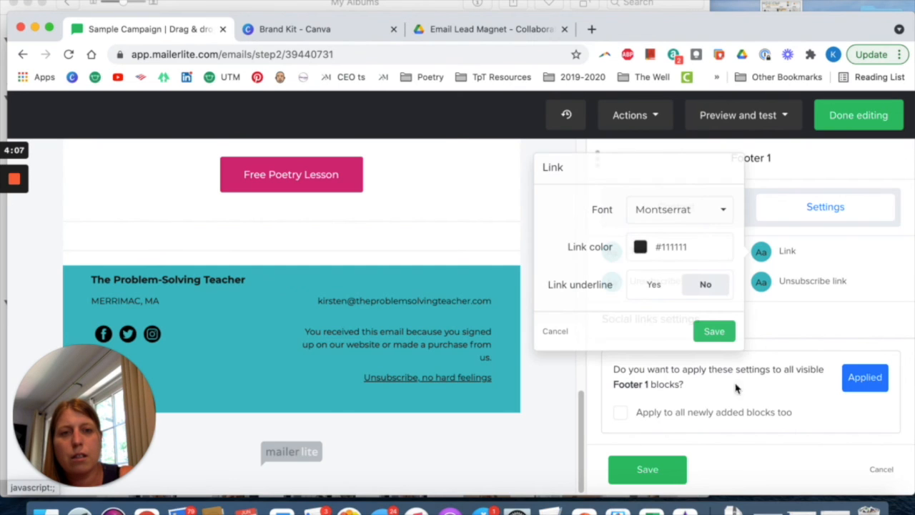
left_click(706, 251)
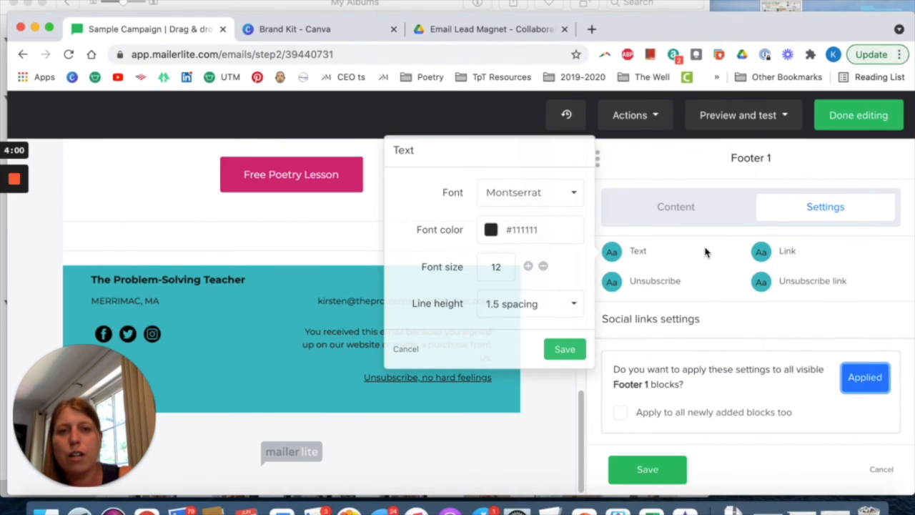
left_click(548, 229)
left_click(499, 305)
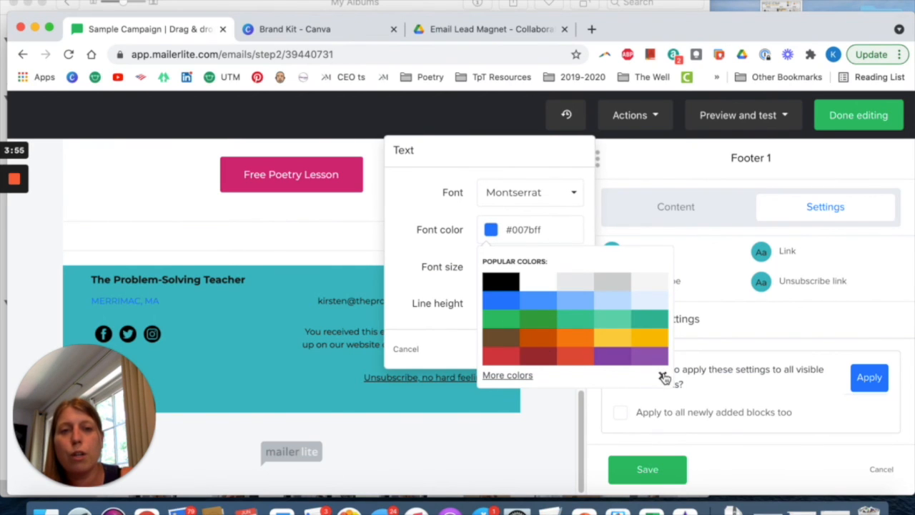
left_click(662, 375)
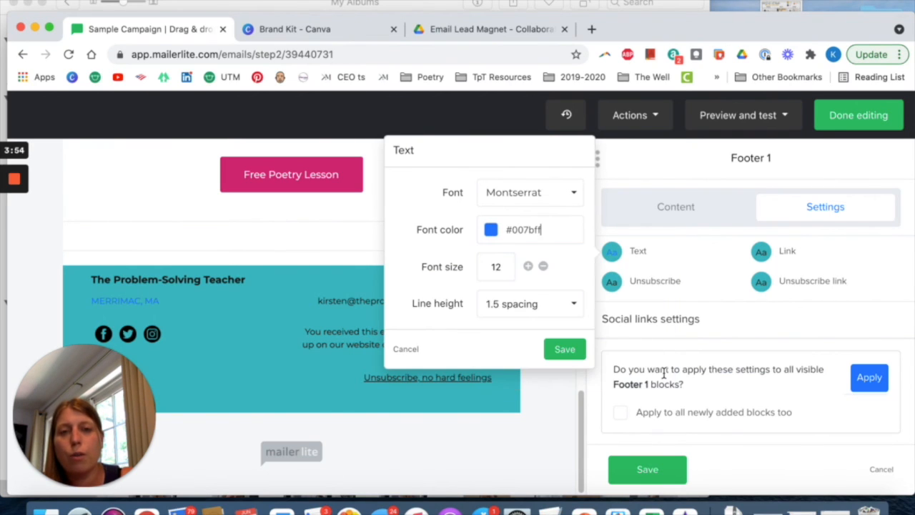
left_click(566, 349)
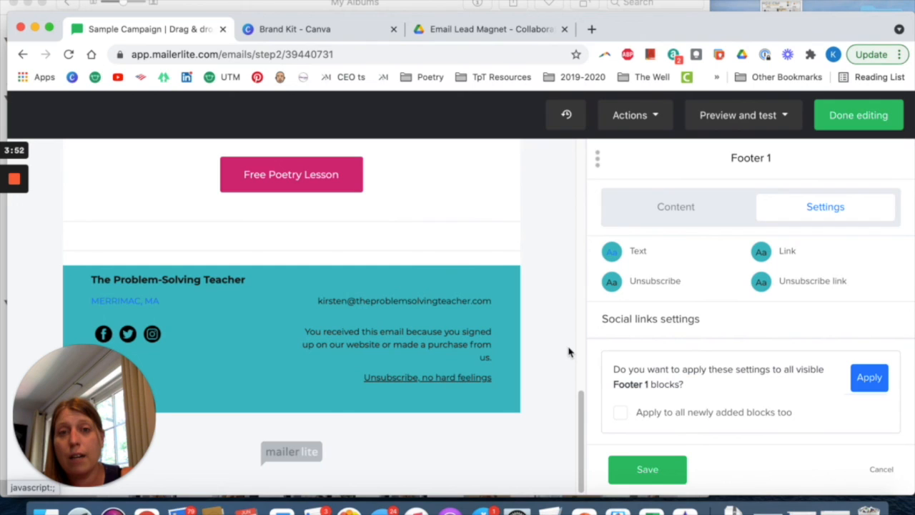
Inspect the footer's link style options and return to the list of design settings.
left_click(761, 253)
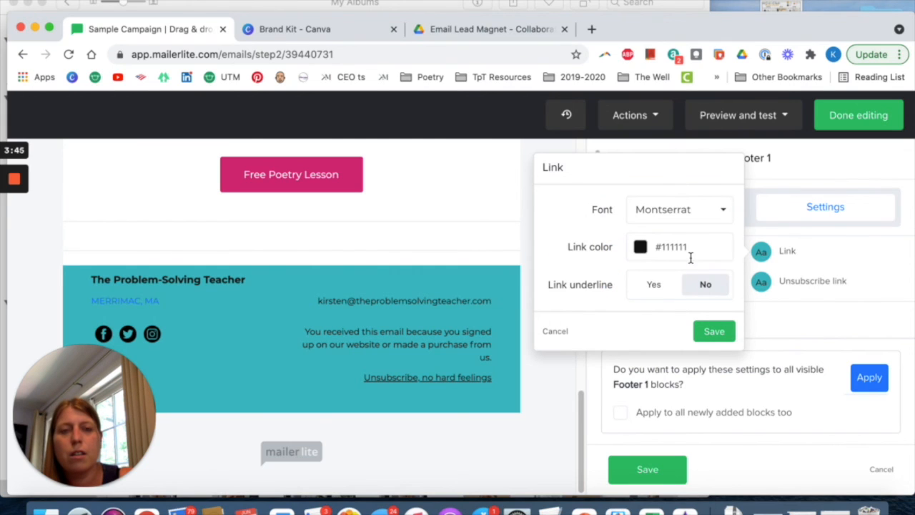
left_click(861, 268)
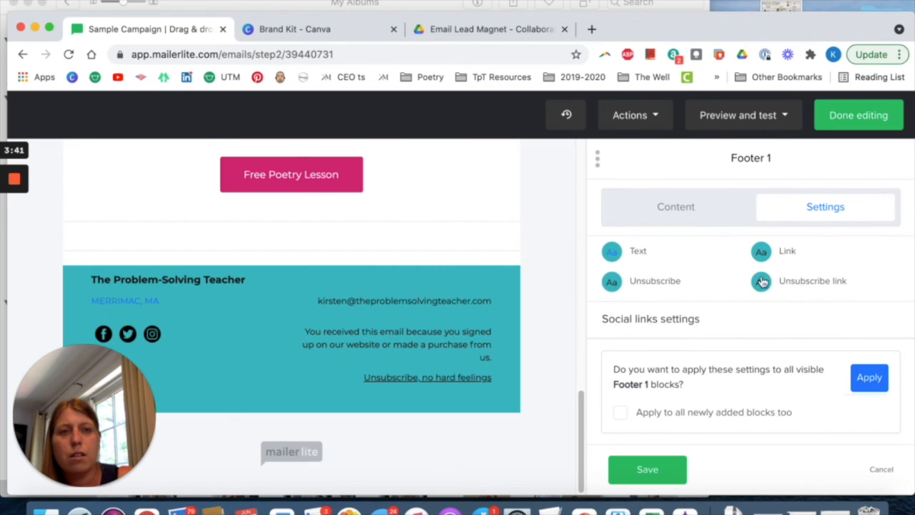
scroll(705, 292, "up", 2)
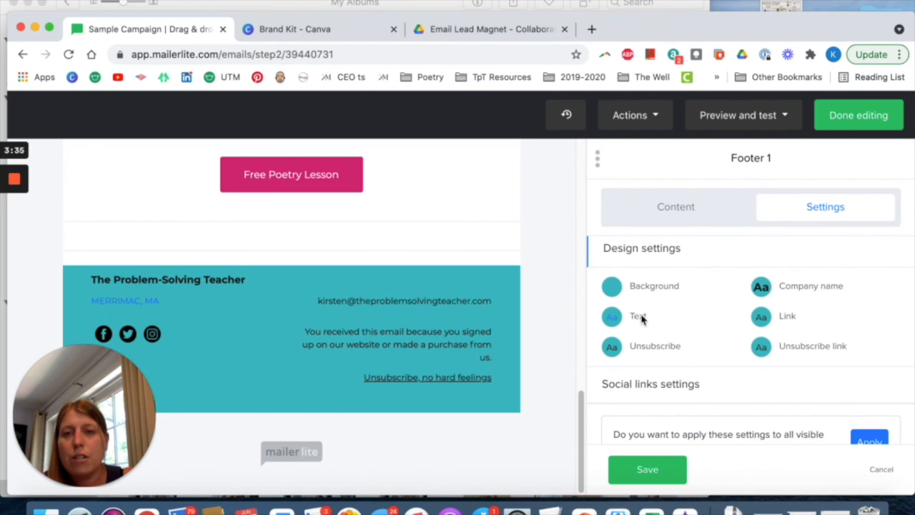
Set the footer's text font color to black #000000 and close the text style options.
left_click(641, 319)
left_click(574, 287)
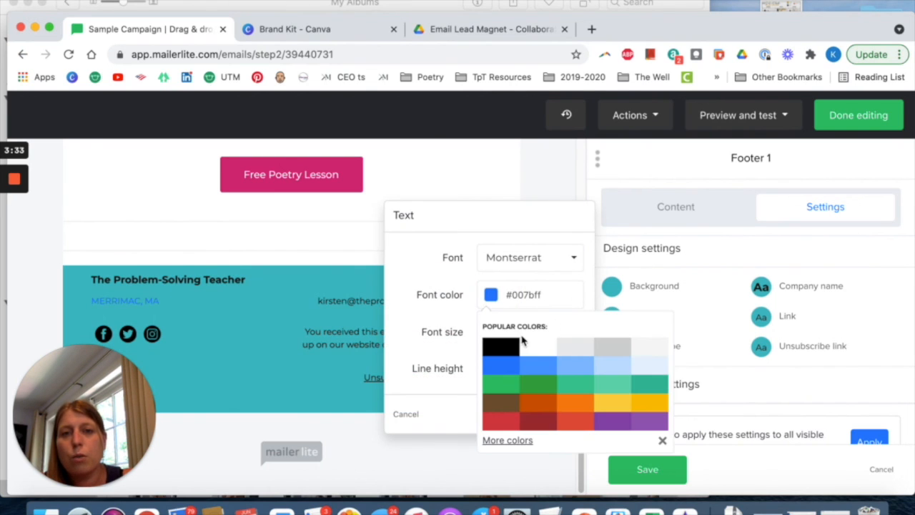
left_click(500, 347)
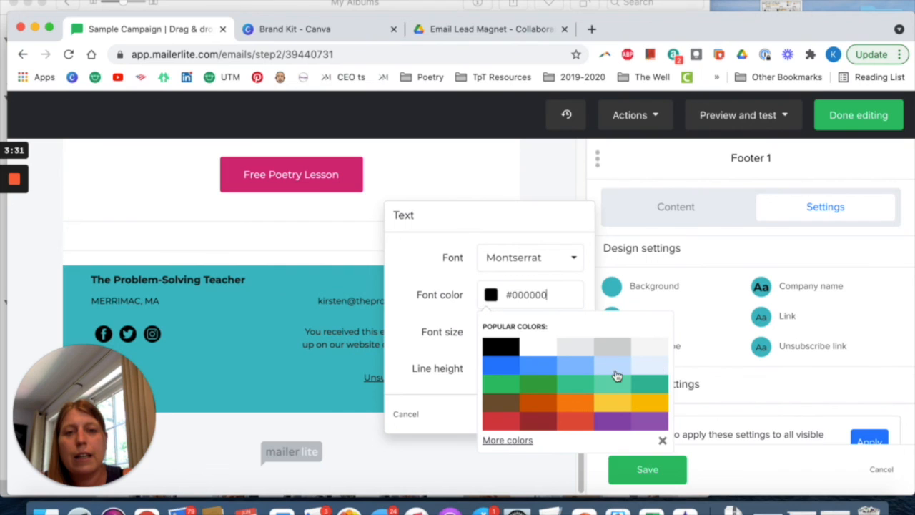
left_click(860, 277)
left_click(738, 293)
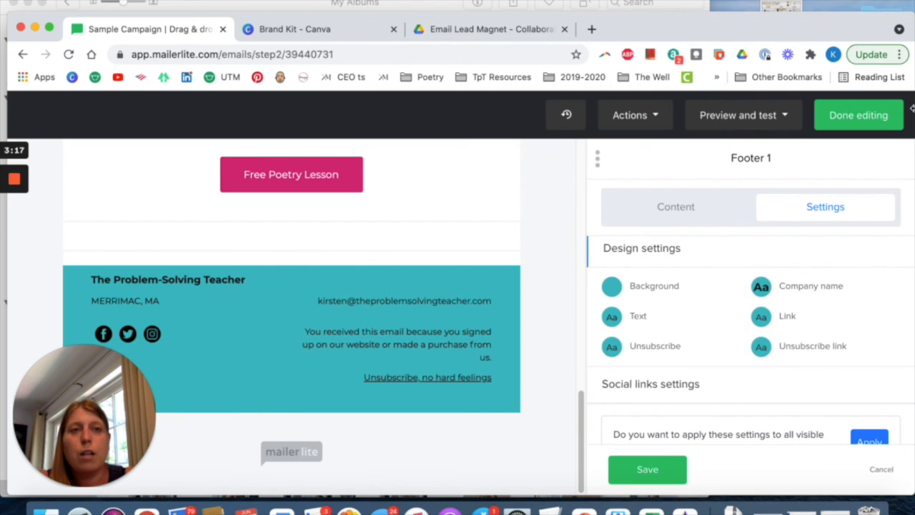
Finish editing the email design and select the group The Problem-Solving Teacher as the campaign's recipients.
left_click(878, 115)
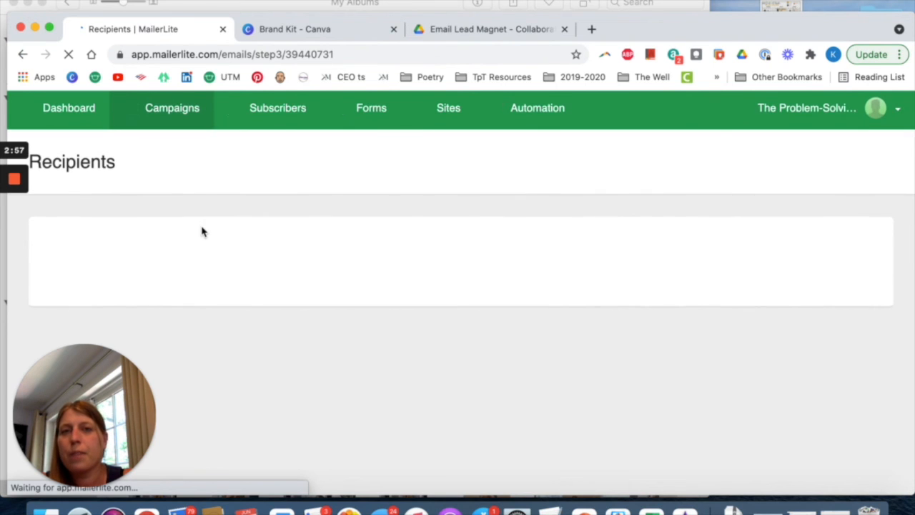
scroll(314, 321, "down", 3)
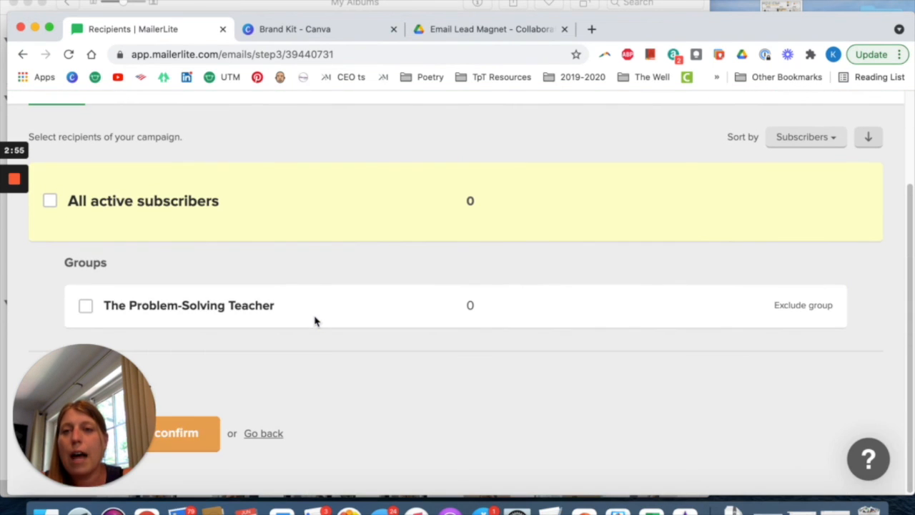
left_click(86, 306)
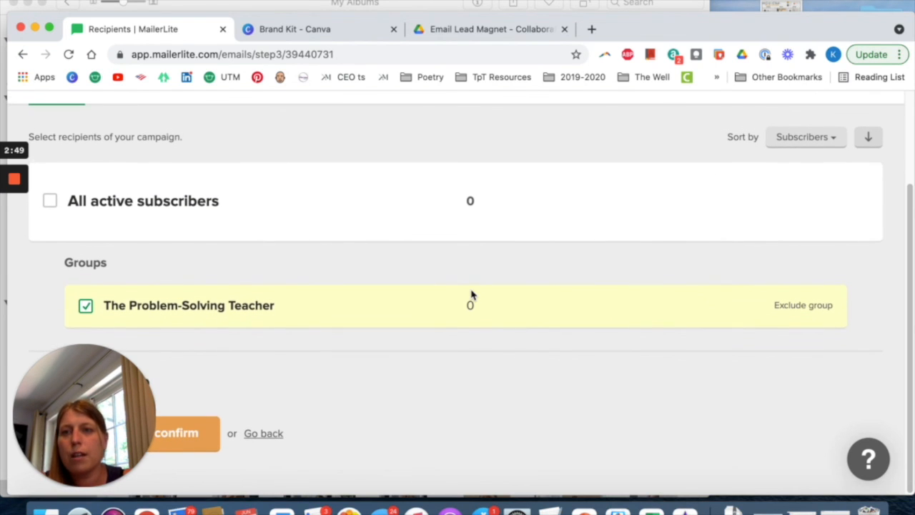
scroll(502, 318, "down", 1)
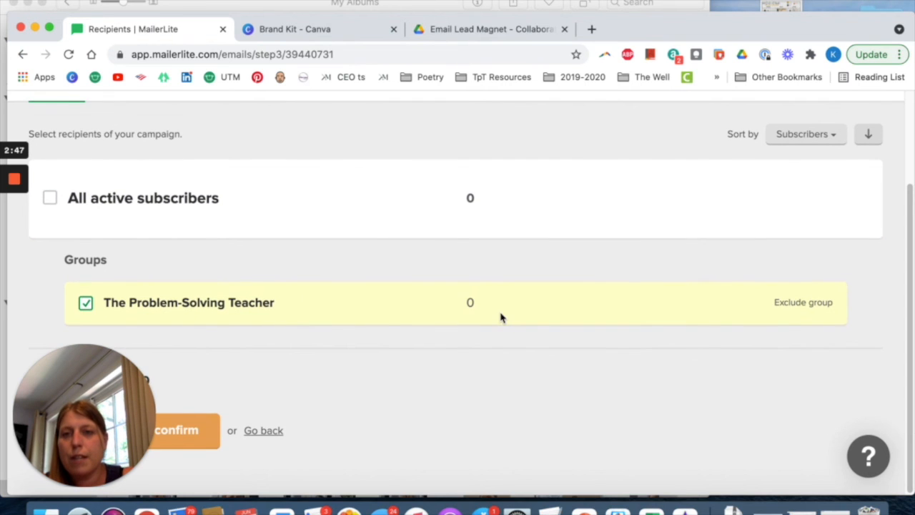
scroll(488, 378, "down", 1)
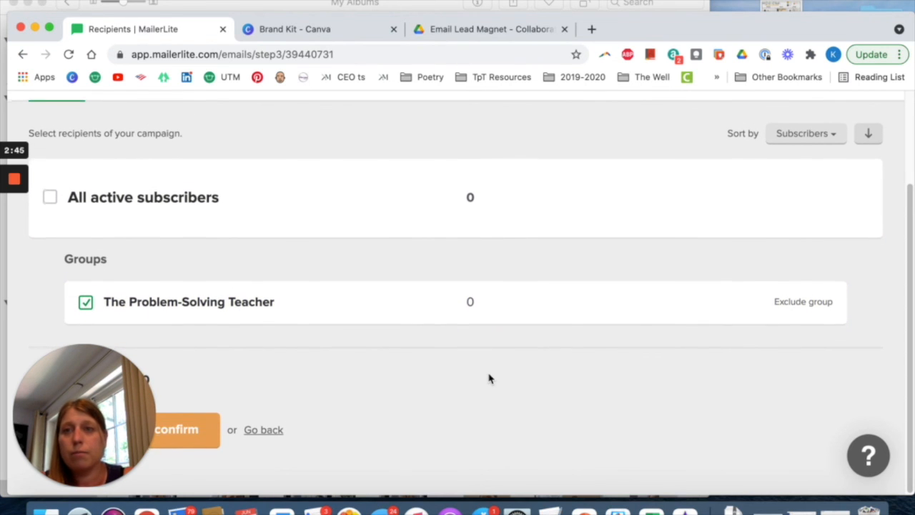
Leave the recipients page unconfirmed and open the list of draft campaigns showing Sample Campaign.
scroll(429, 386, "up", 3)
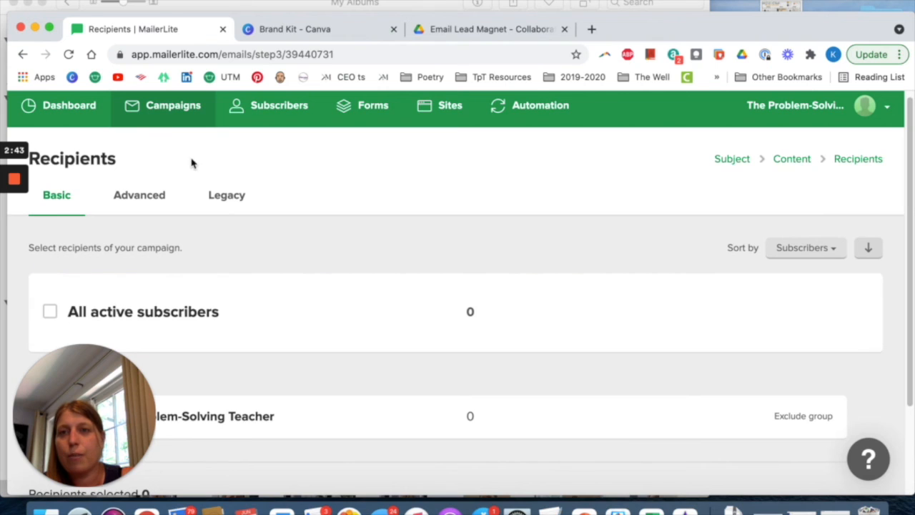
left_click(173, 114)
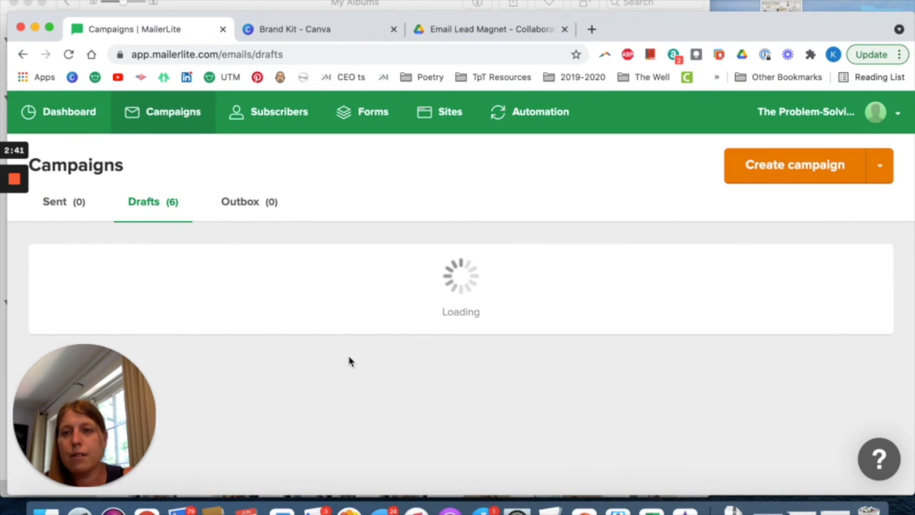
scroll(405, 348, "down", 2)
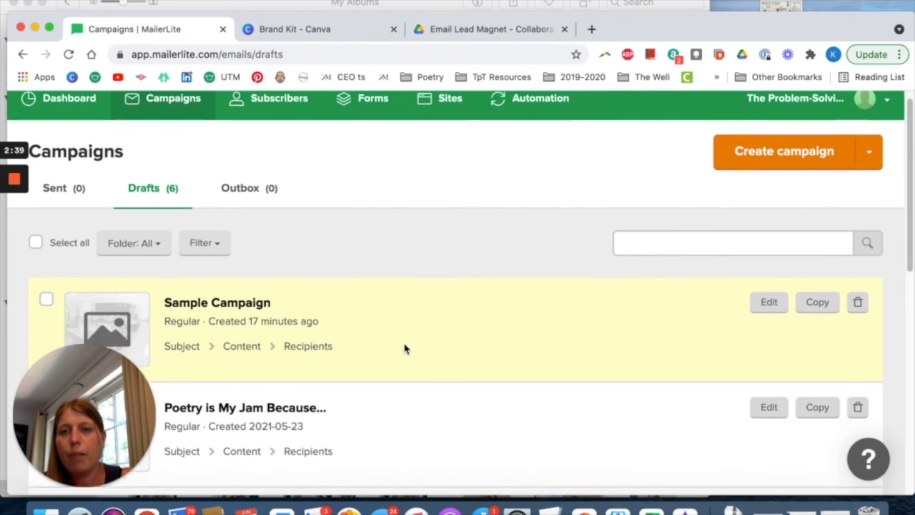